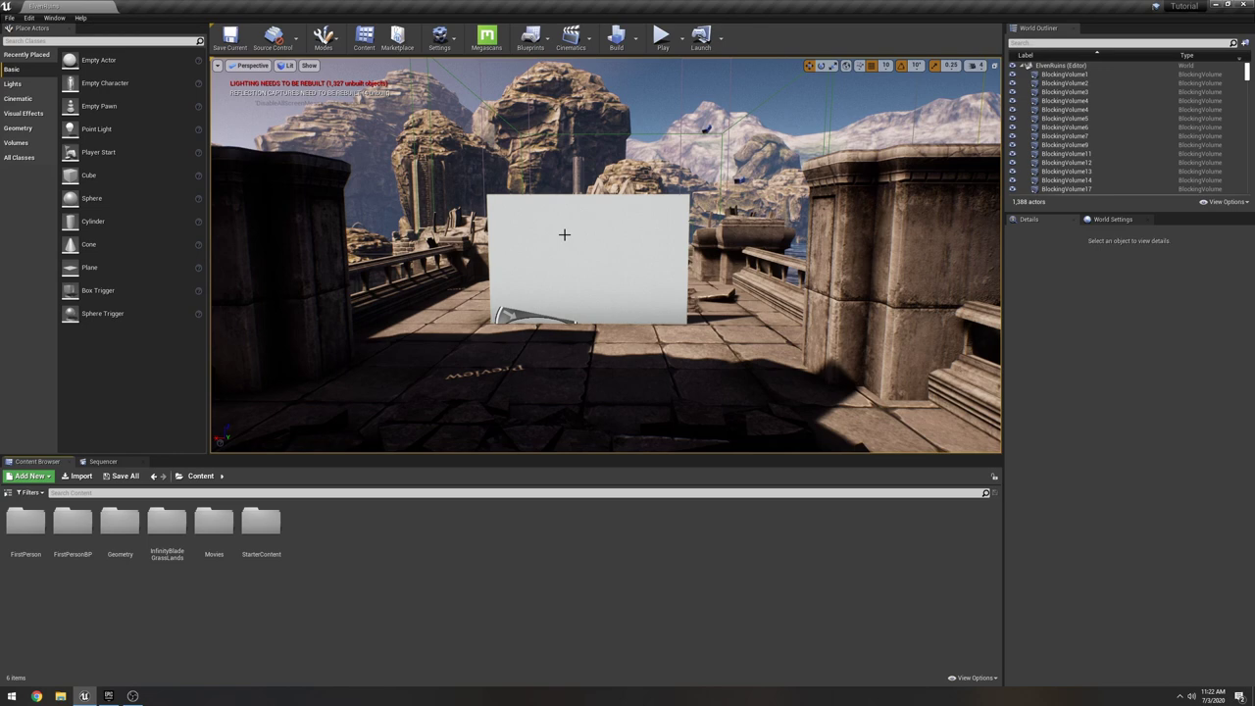
- Bring the circular stone terrace with the winged statue into view in the ElvenRuins level
{"action": "key", "text": "w"}
{"action": "right_click_drag", "start_coordinate": [565, 234], "coordinate": [1108, 274]}
{"action": "key", "text": "w"}
{"action": "key", "text": "w"}
{"action": "right_click_drag", "start_coordinate": [606, 255], "coordinate": [629, 217]}
{"action": "key", "text": "a"}
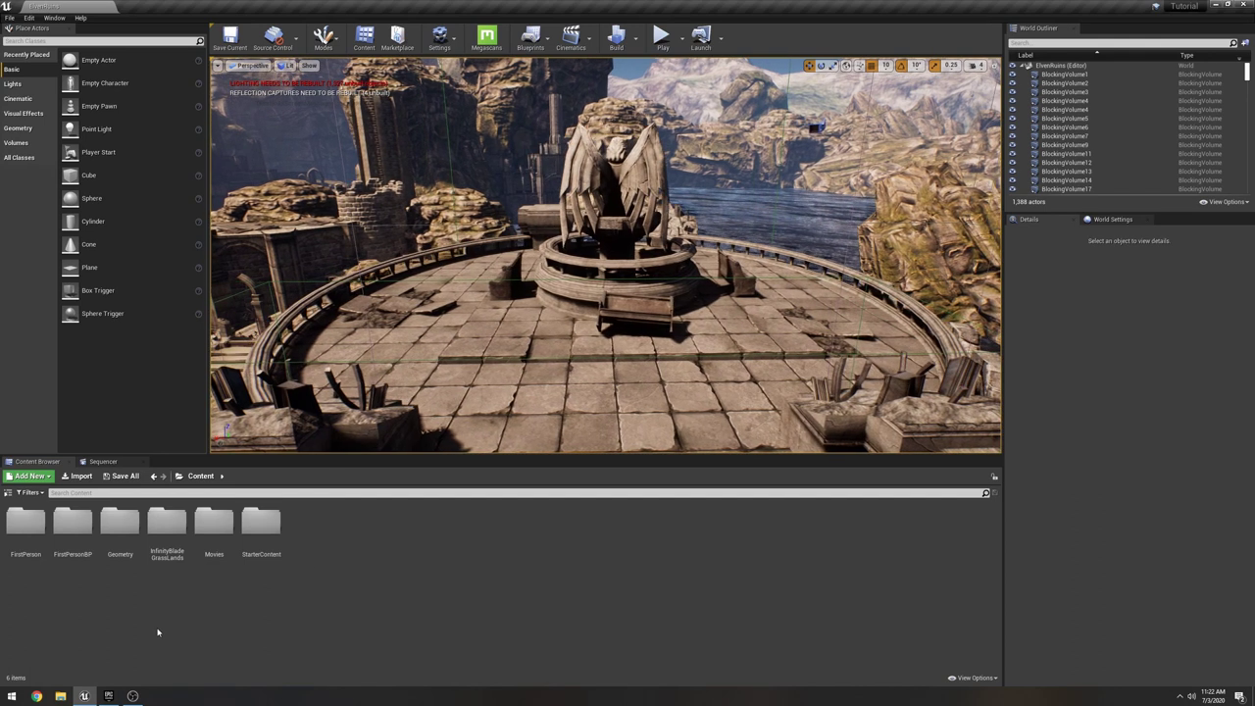
- Switch to the Epic Games Launcher and add the Paragon: Wraith pack to the Tutorial project
{"action": "left_click", "coordinate": [110, 695]}
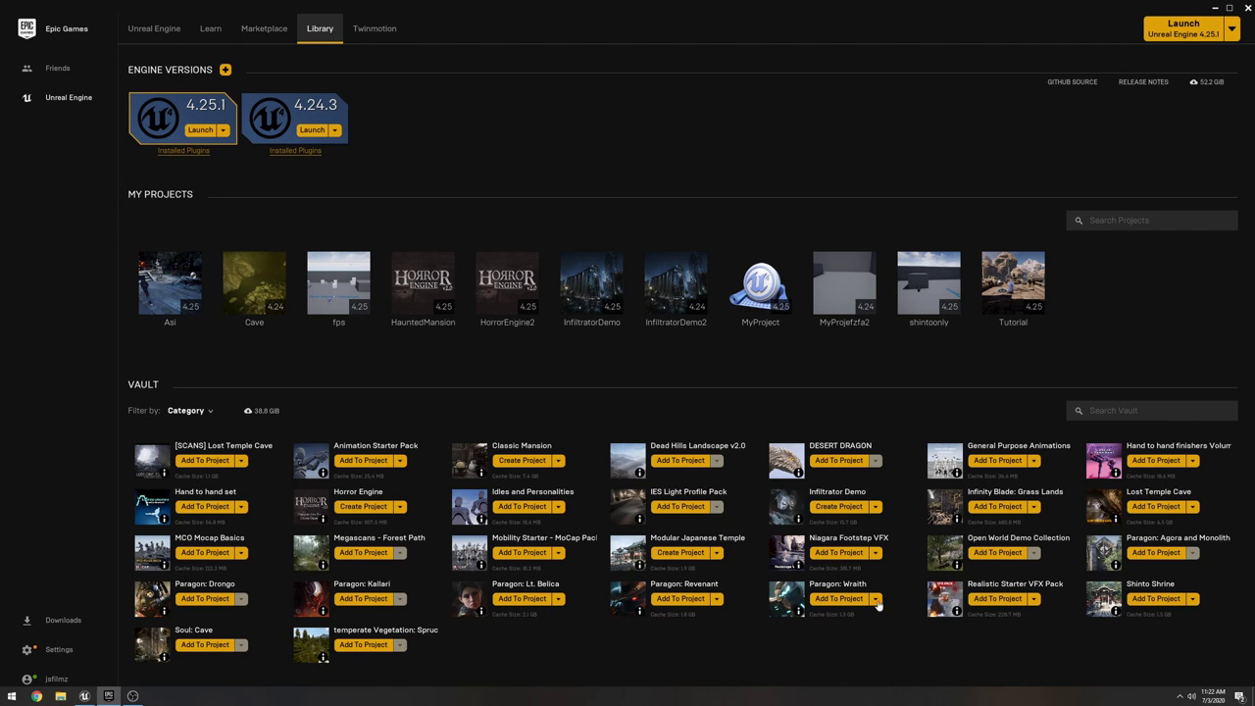
{"action": "left_click", "coordinate": [839, 600]}
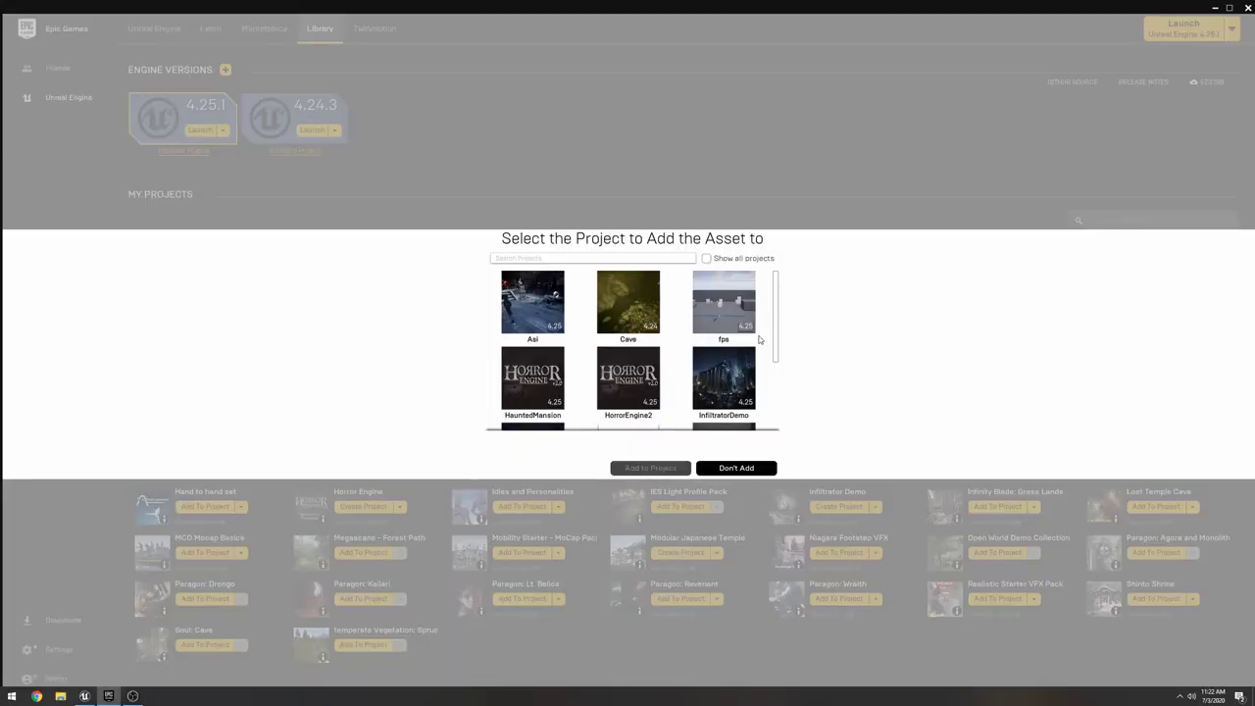
{"action": "scroll", "coordinate": [662, 370], "scroll_direction": "down", "scroll_amount": 4}
{"action": "left_click", "coordinate": [630, 388]}
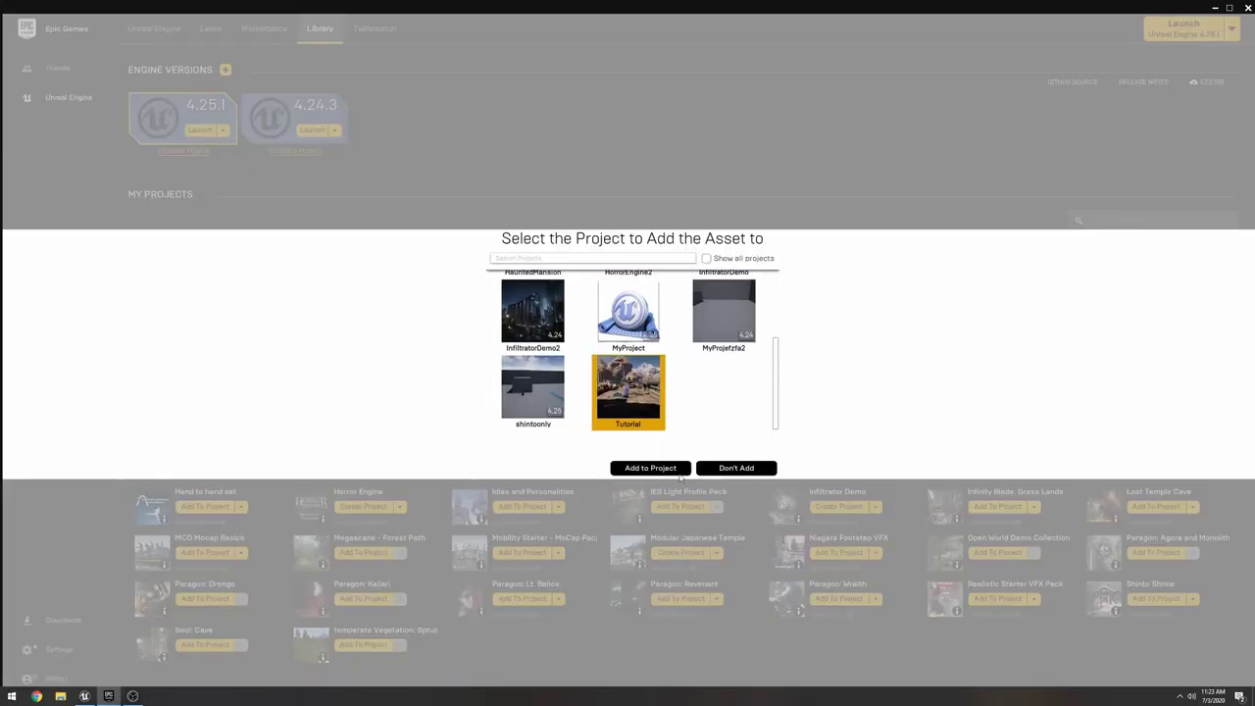
{"action": "left_click", "coordinate": [655, 467]}
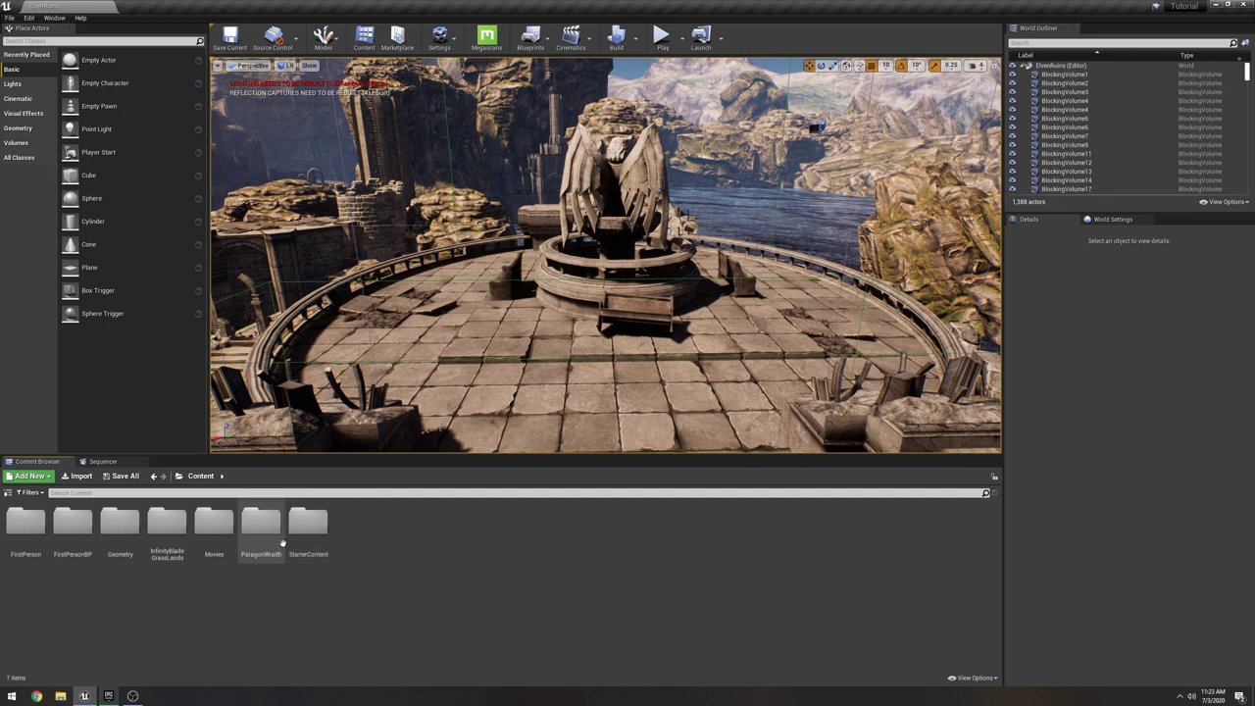
- Open the Wraith character's Meshes folder inside ParagonWraith, Characters, Heroes in the project content
{"action": "key", "text": "s"}
{"action": "mouse_move", "coordinate": [618, 369]}
{"action": "right_mouse_down"}
{"action": "mouse_move", "coordinate": [622, 408]}
{"action": "mouse_move", "coordinate": [625, 375]}
{"action": "right_mouse_up"}
{"action": "key", "text": "w"}
{"action": "key", "text": "s"}
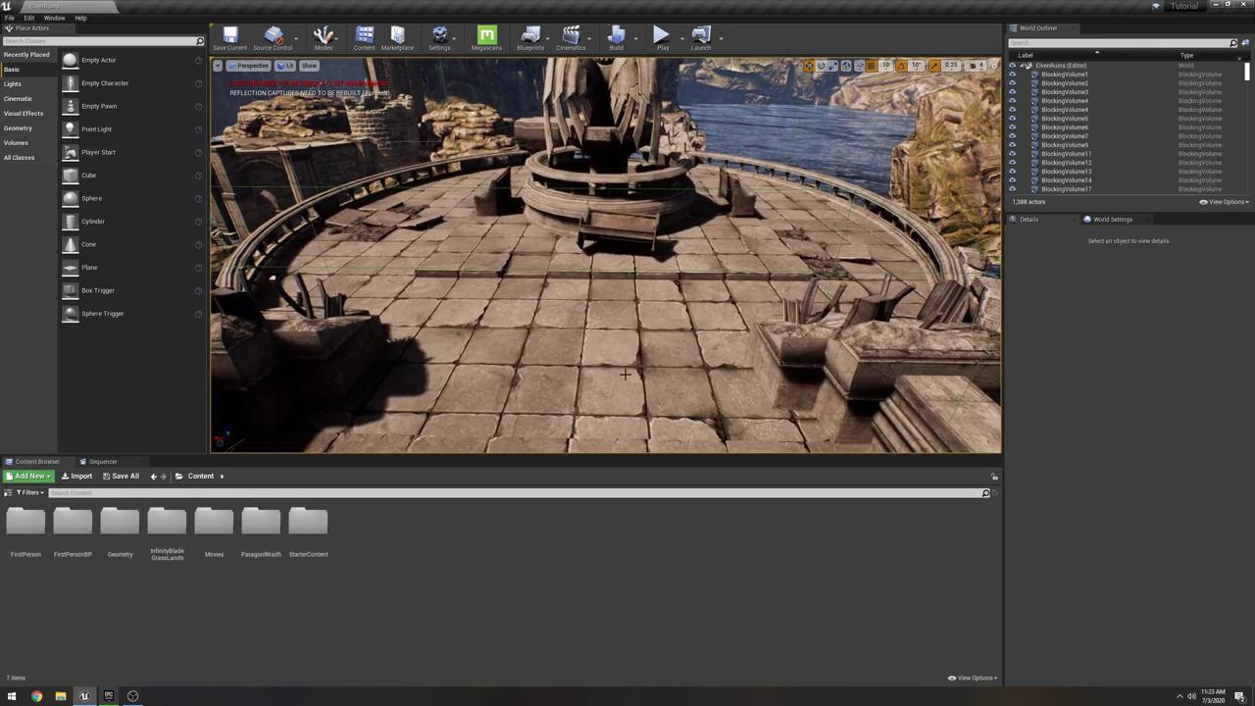
{"action": "left_click", "coordinate": [275, 530]}
{"action": "double_click", "coordinate": [275, 531]}
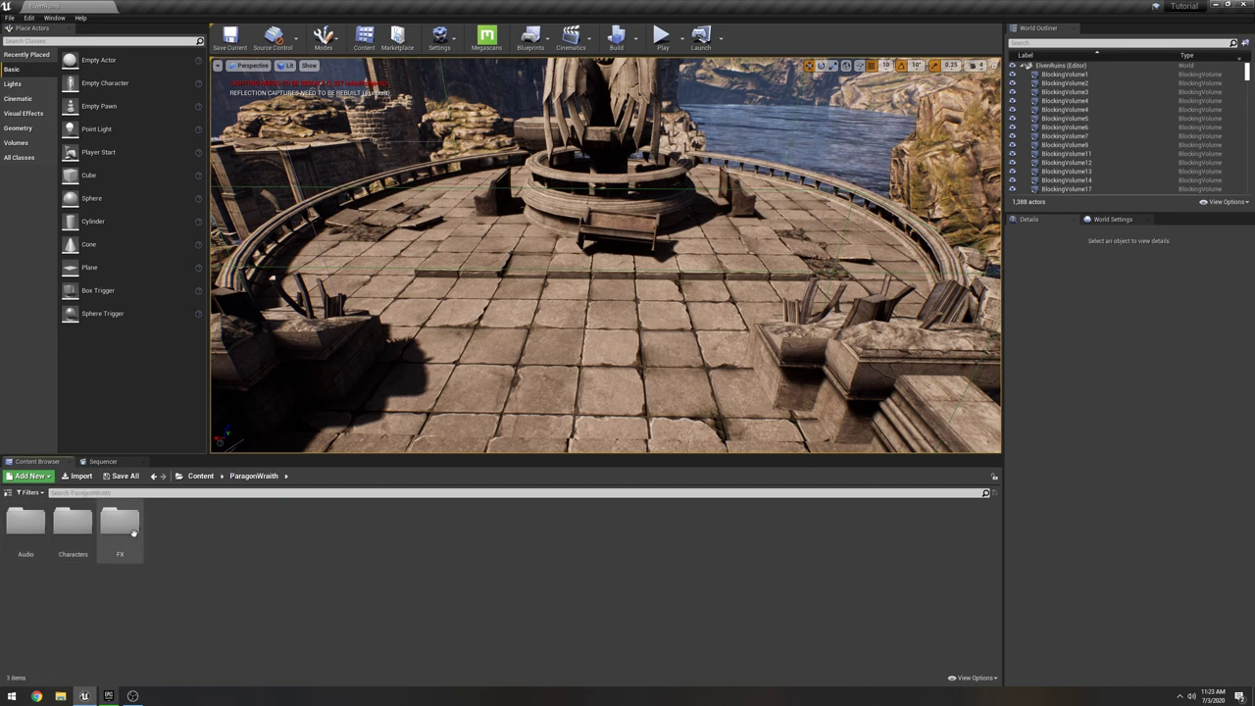
{"action": "double_click", "coordinate": [73, 527]}
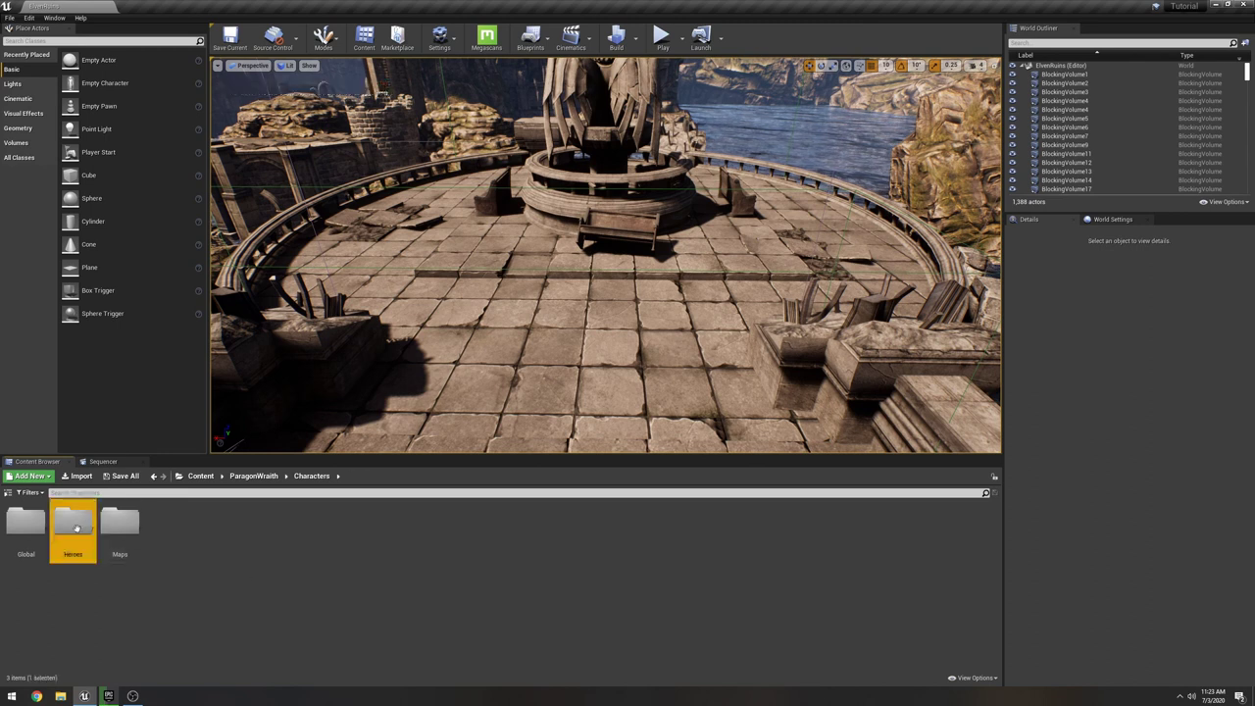
{"action": "double_click", "coordinate": [72, 528]}
{"action": "double_click", "coordinate": [26, 527]}
{"action": "double_click", "coordinate": [119, 525]}
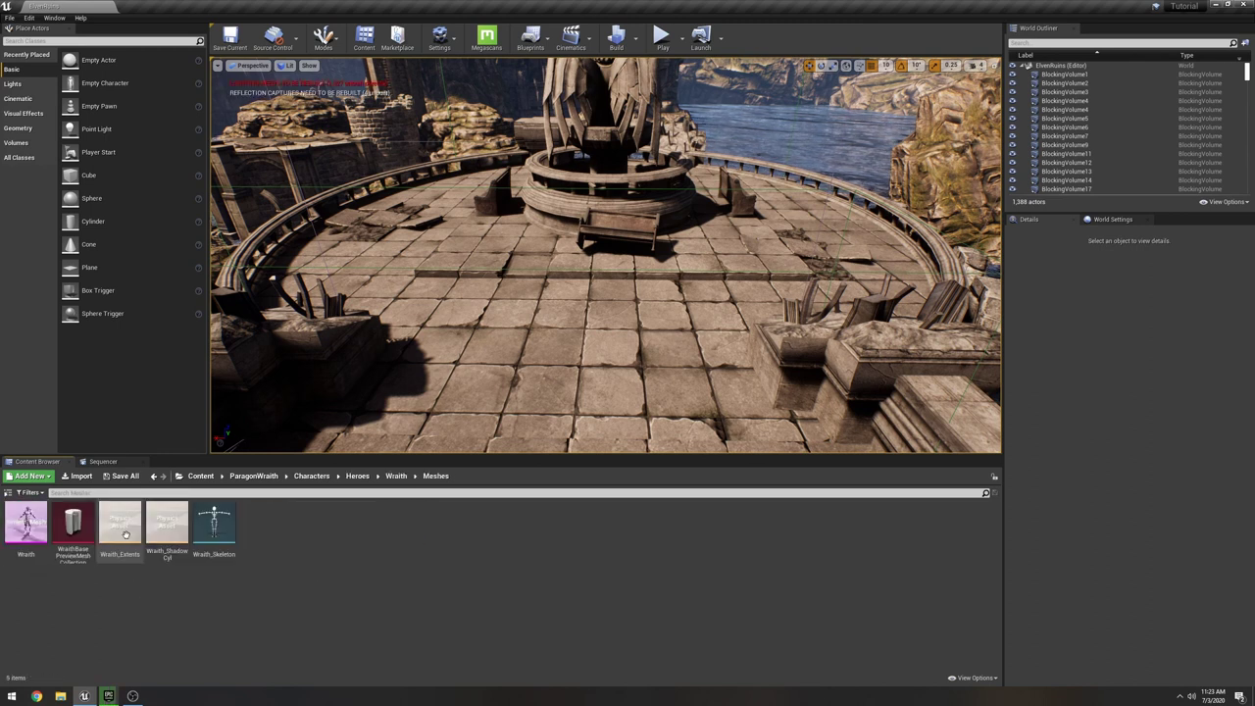
- Place the Wraith skeletal mesh on the stone floor of the terrace, in front of the statue
{"action": "left_click_drag", "start_coordinate": [27, 525], "coordinate": [566, 325]}
{"action": "key", "text": "w"}
{"action": "right_click_drag", "start_coordinate": [545, 346], "coordinate": [273, 313]}
{"action": "key", "text": "d"}
{"action": "key", "text": "w"}
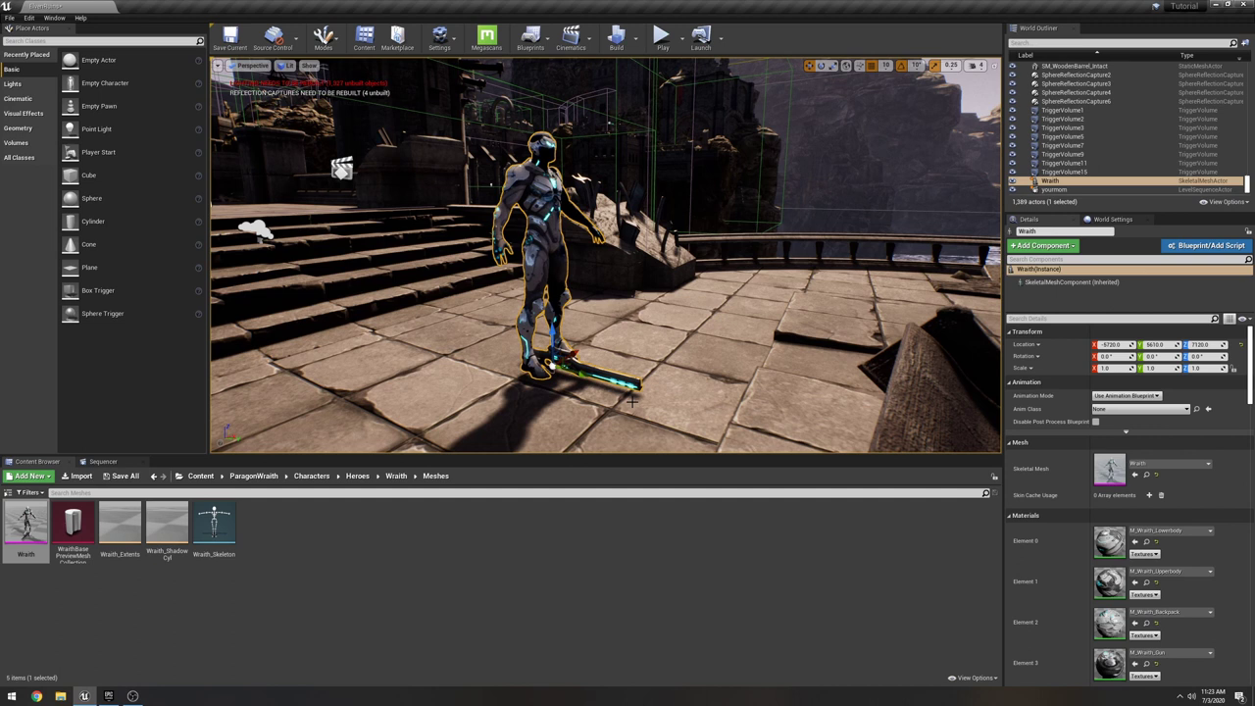
{"action": "left_click", "coordinate": [596, 412]}
{"action": "key", "text": "ctrl+z"}
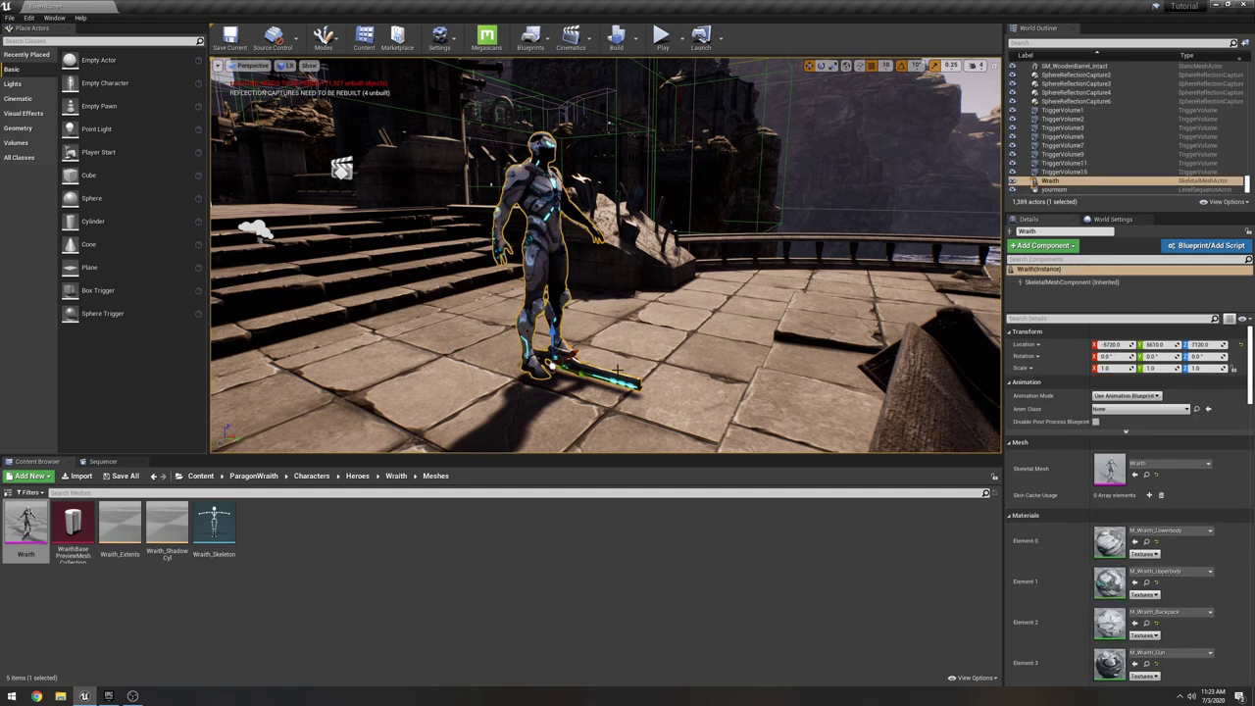
- Rotate the Wraith character 180° about its vertical axis so it faces away from the statue
{"action": "key", "text": "e"}
{"action": "left_click_drag", "start_coordinate": [583, 385], "coordinate": [387, 399]}
{"action": "right_click_drag", "start_coordinate": [549, 383], "coordinate": [745, 373]}
{"action": "key", "text": "a"}
{"action": "right_click_drag", "start_coordinate": [662, 386], "coordinate": [799, 417]}
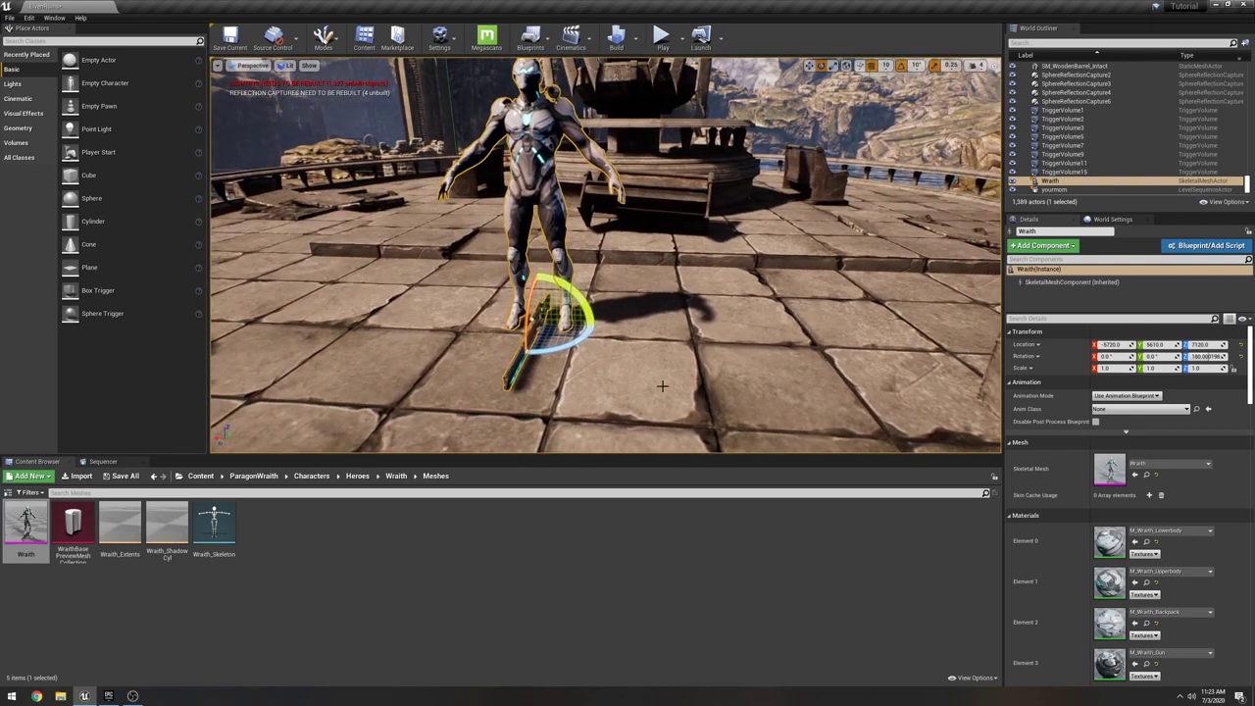
{"action": "left_click", "coordinate": [663, 387]}
{"action": "key", "text": "w"}
{"action": "right_click_drag", "start_coordinate": [656, 399], "coordinate": [726, 368]}
{"action": "key", "text": "a"}
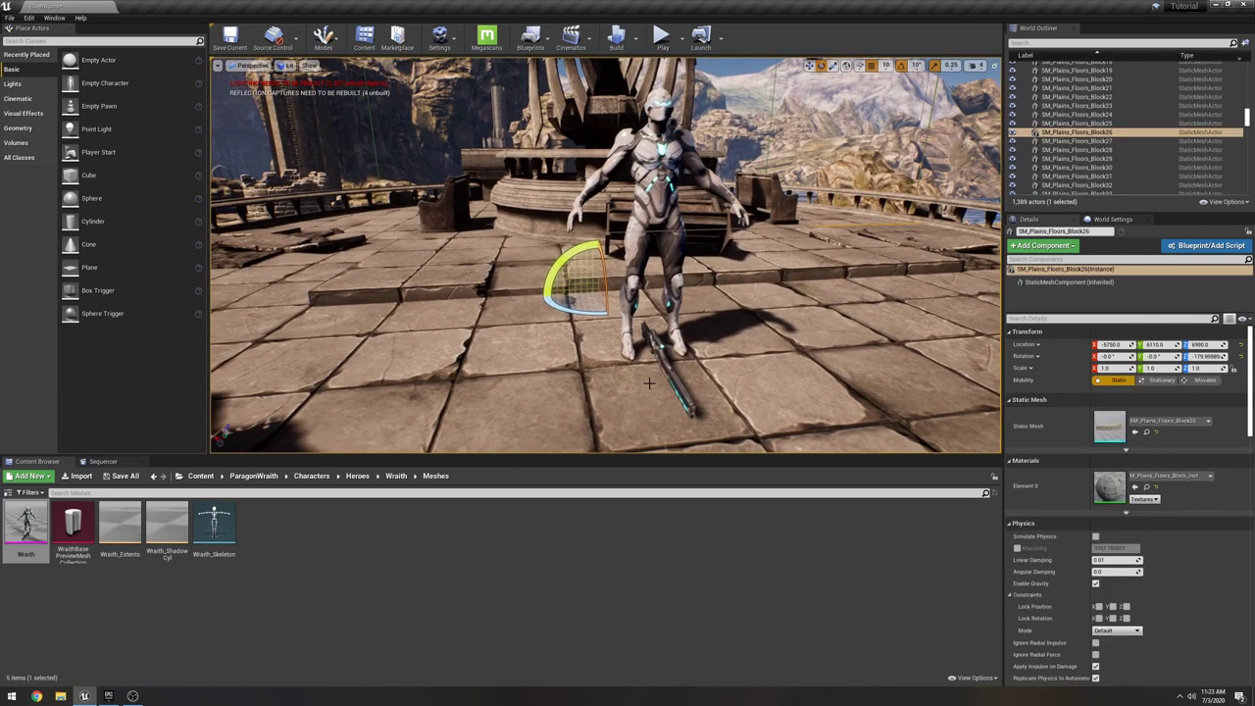
{"action": "left_click_drag", "start_coordinate": [648, 382], "coordinate": [699, 375], "text": "alt"}
{"action": "left_click", "coordinate": [660, 369]}
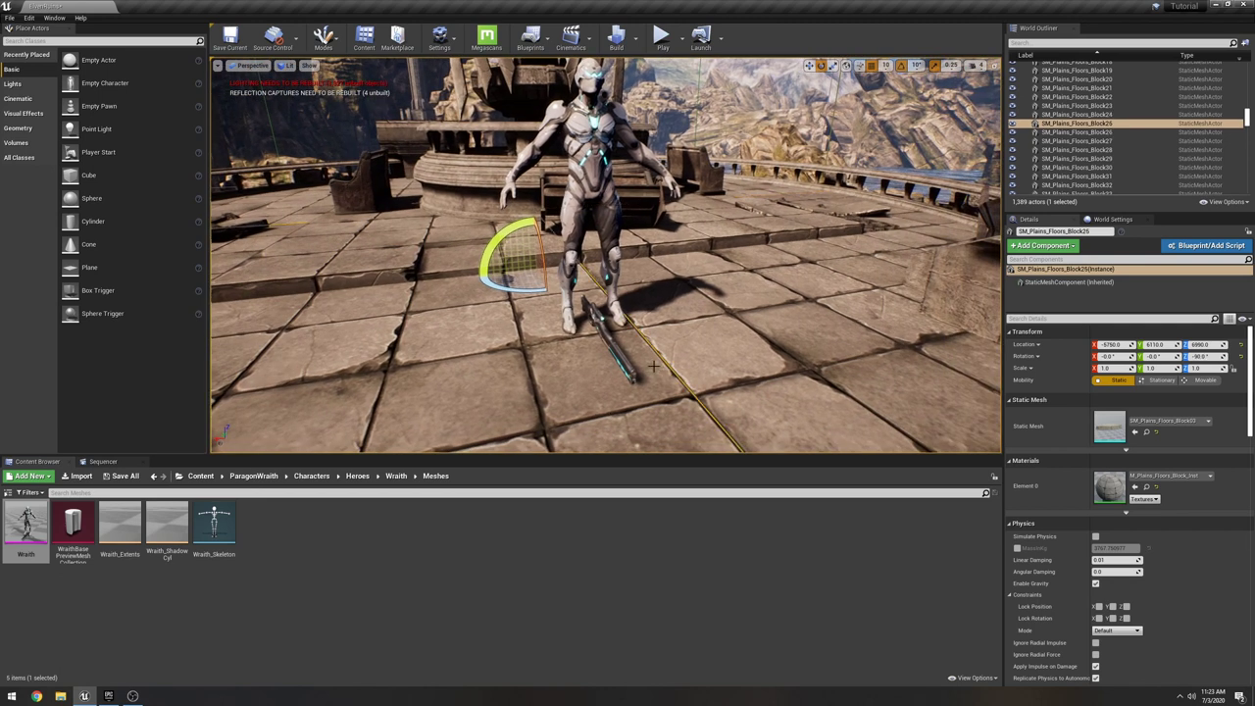
{"action": "left_click", "coordinate": [612, 349]}
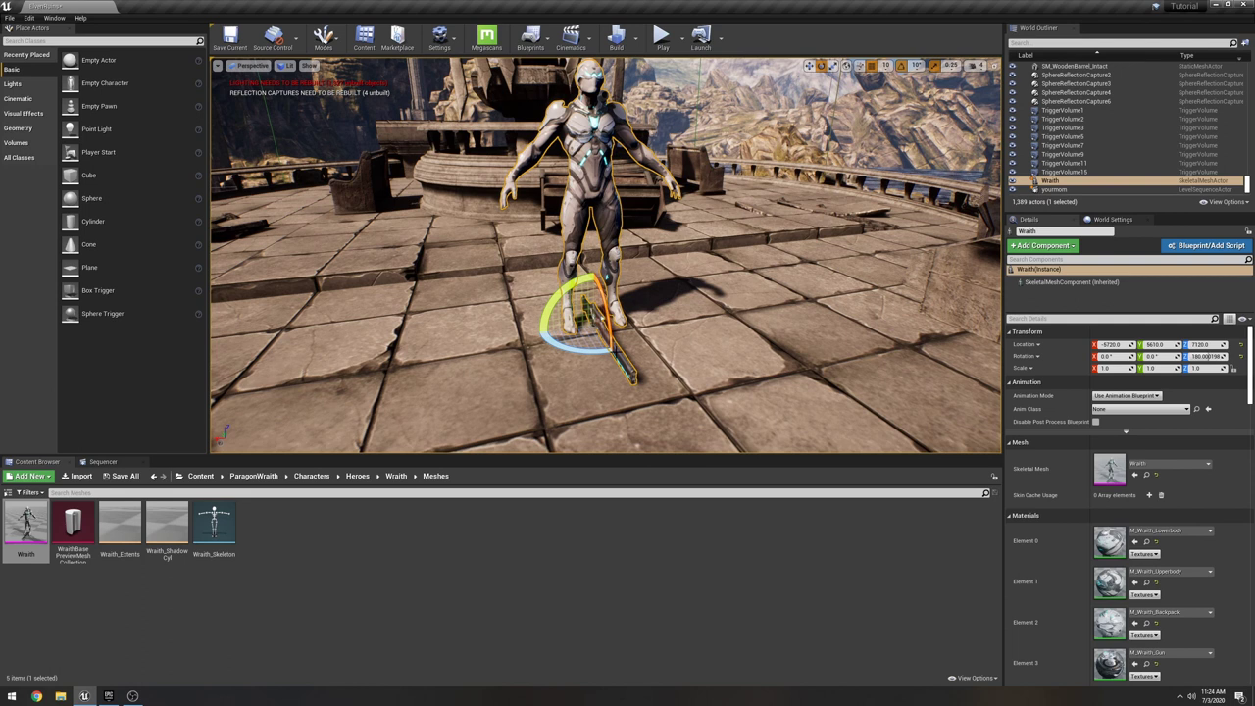
{"action": "right_click_drag", "start_coordinate": [712, 295], "coordinate": [706, 271]}
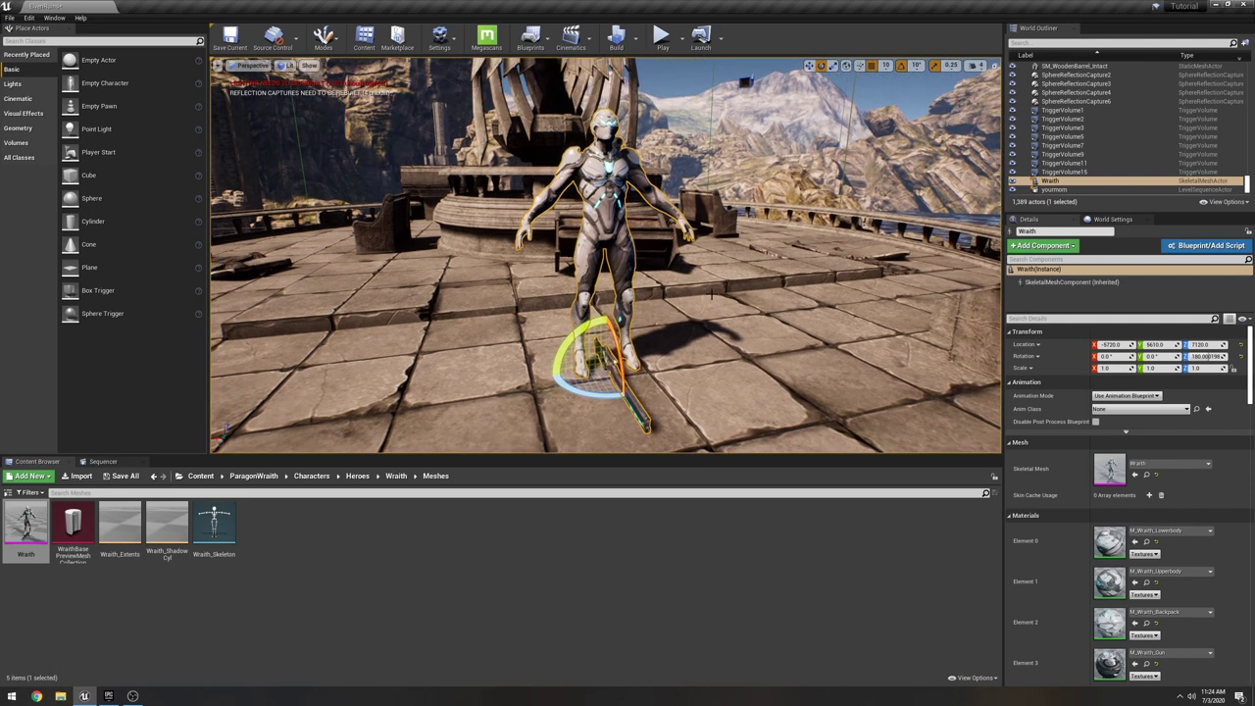
{"action": "left_click", "coordinate": [683, 385]}
{"action": "left_click", "coordinate": [624, 396]}
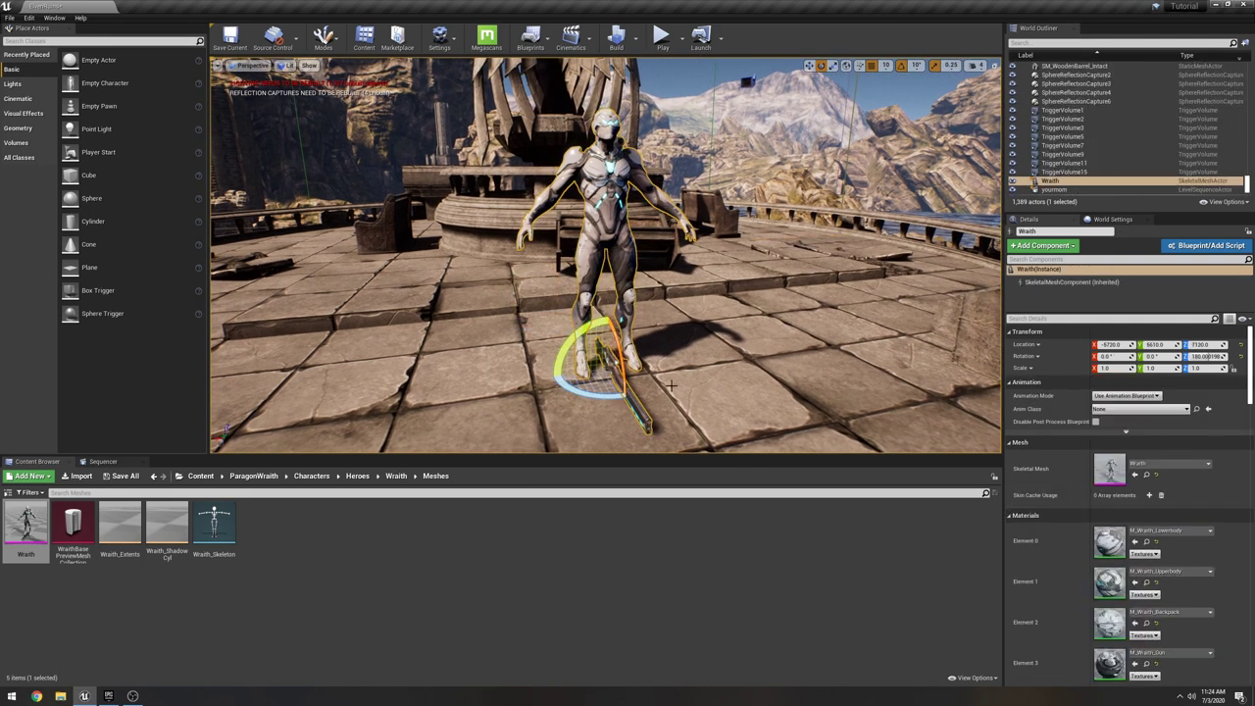
{"action": "key", "text": "f"}
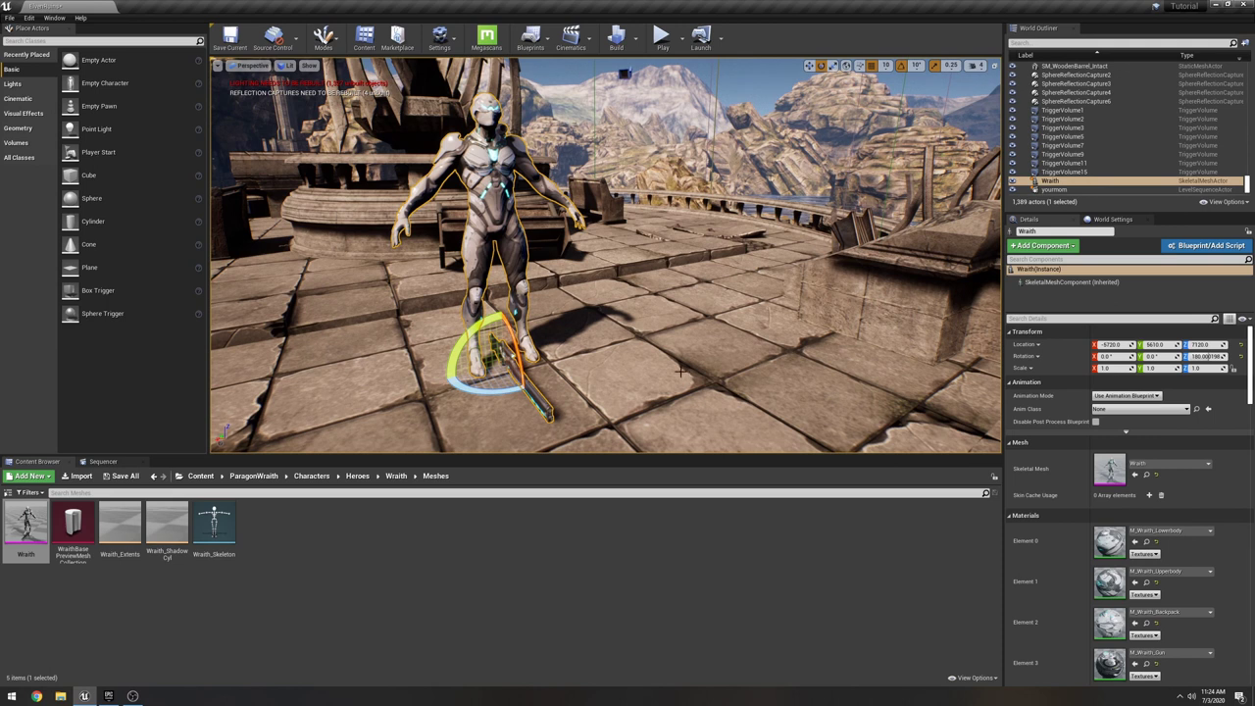
{"action": "key", "text": "f"}
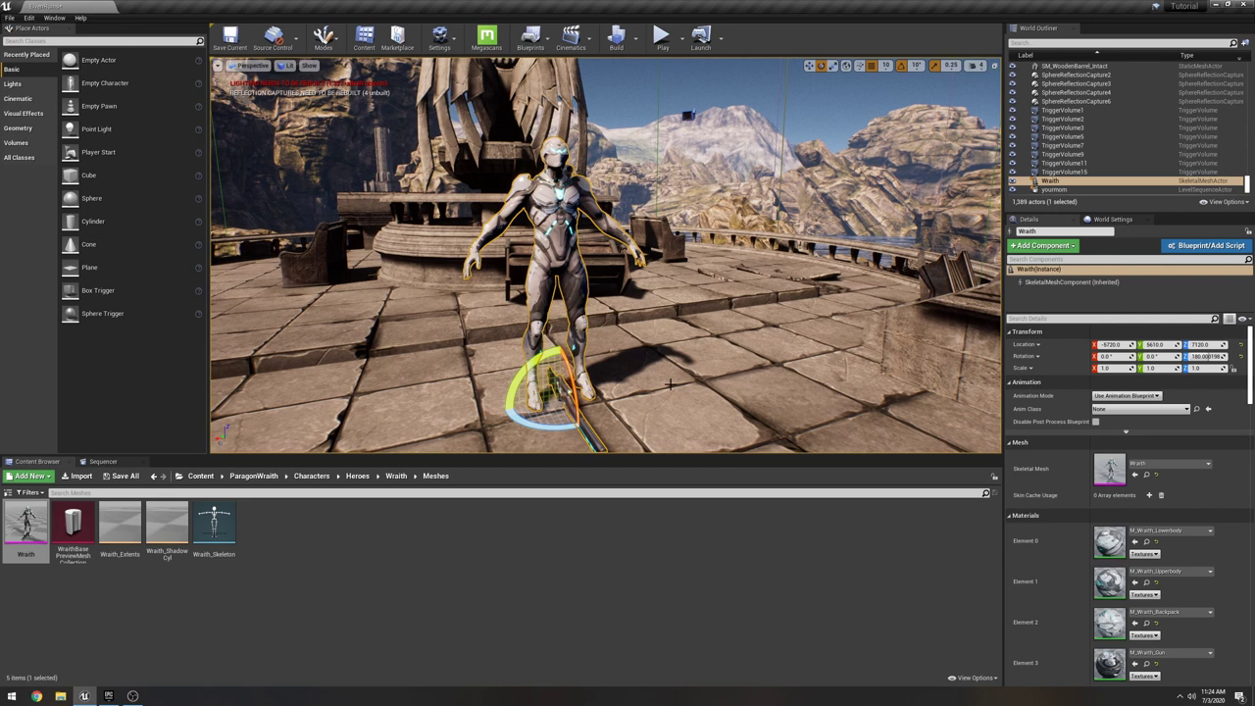
{"action": "left_click", "coordinate": [672, 391]}
{"action": "left_click", "coordinate": [559, 250]}
{"action": "left_click", "coordinate": [586, 420]}
{"action": "left_click", "coordinate": [570, 255]}
{"action": "right_click_drag", "start_coordinate": [631, 323], "coordinate": [682, 340]}
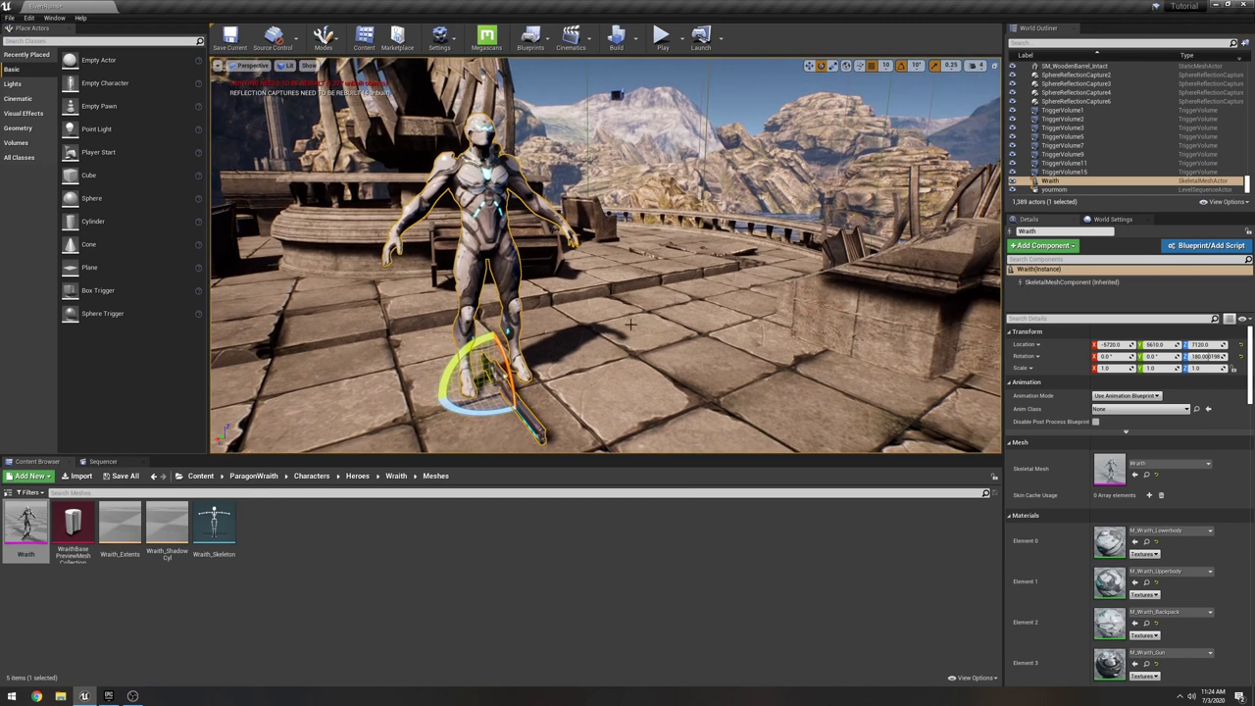
{"action": "mouse_move", "coordinate": [621, 339]}
{"action": "right_mouse_down"}
{"action": "mouse_move", "coordinate": [579, 345]}
{"action": "mouse_move", "coordinate": [614, 353]}
{"action": "right_mouse_up"}
{"action": "key", "text": "d"}
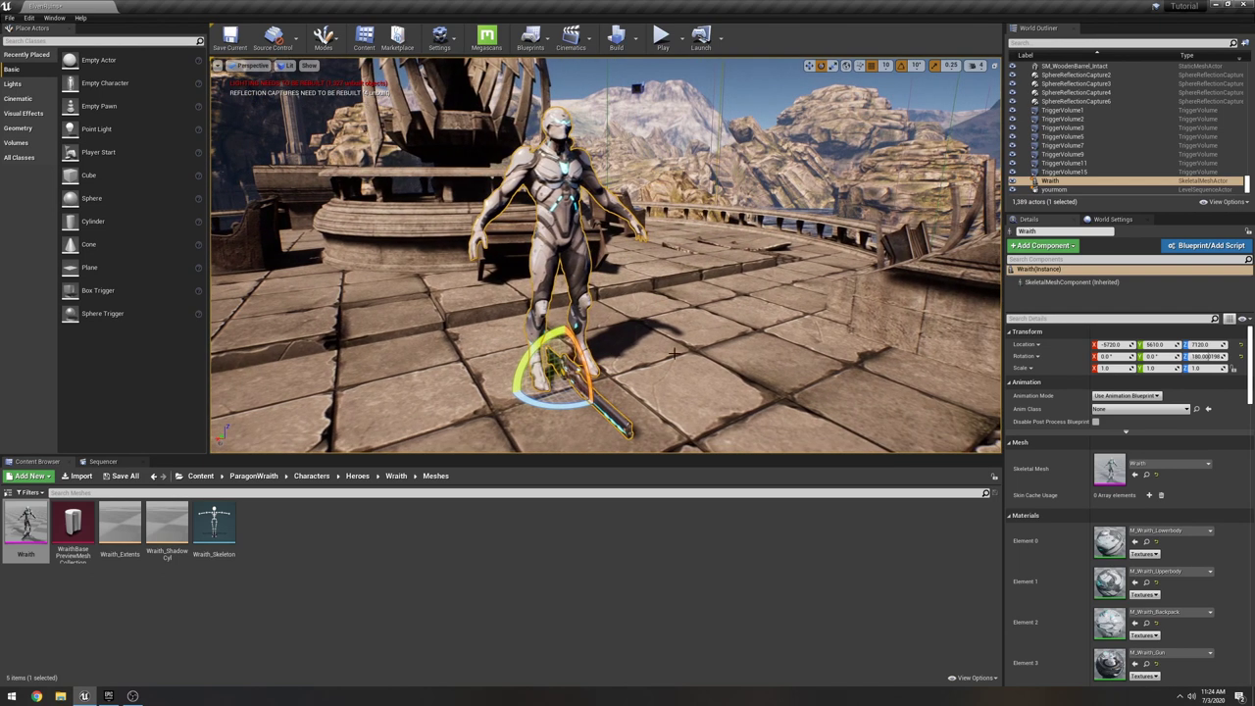
{"action": "left_click", "coordinate": [658, 350]}
- Set the Wraith's animation mode to Use Animation Asset and assign Idle_AO_NonCombat as the animation to play
{"action": "left_click", "coordinate": [576, 257]}
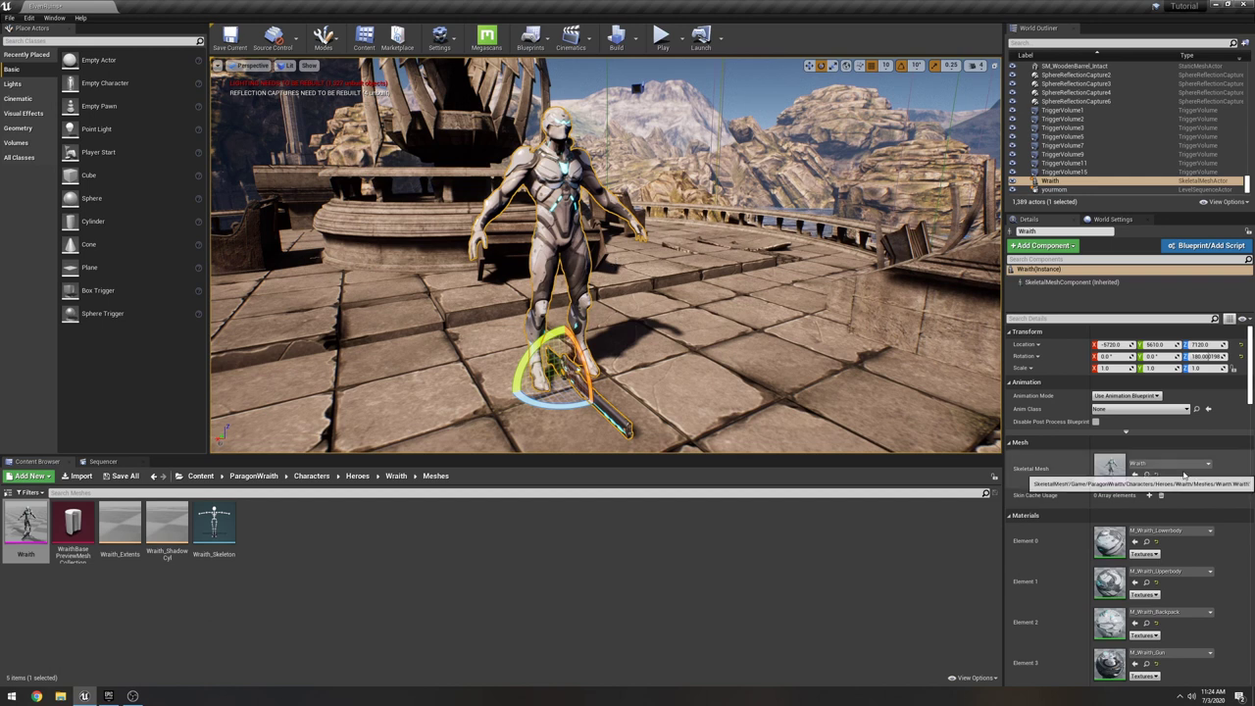
{"action": "left_click", "coordinate": [1126, 396]}
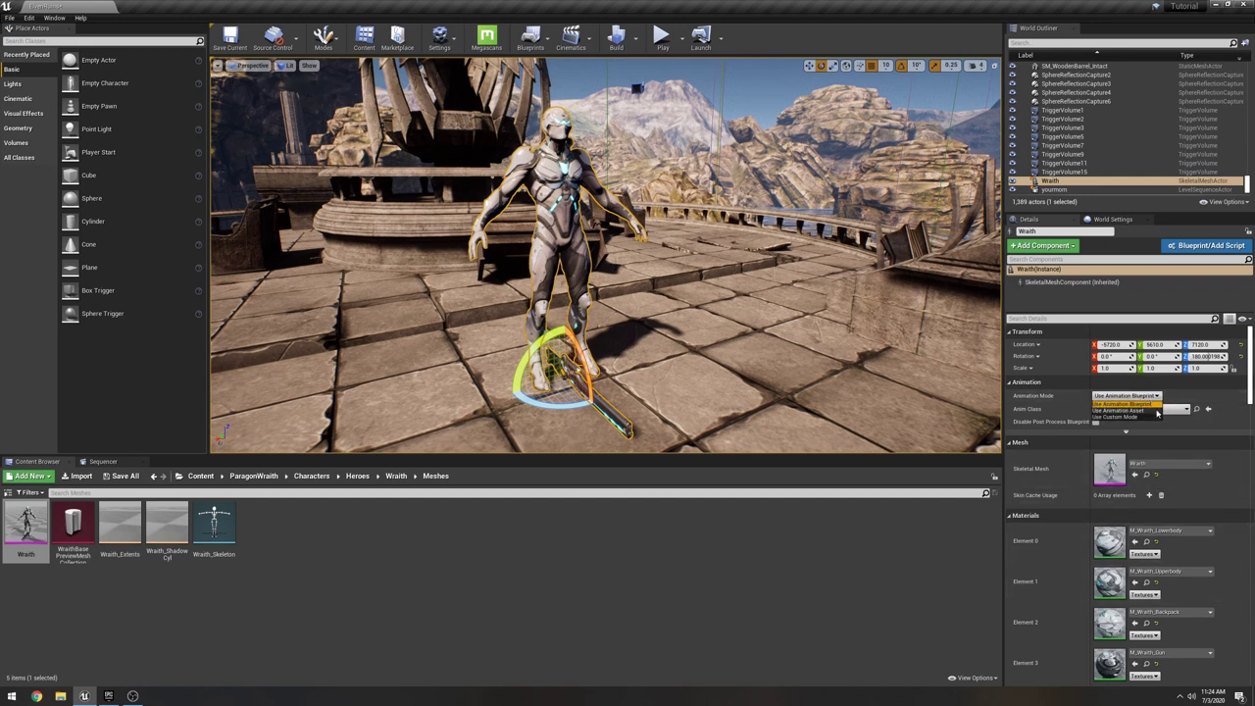
{"action": "left_click", "coordinate": [1148, 415]}
{"action": "left_click", "coordinate": [1148, 414]}
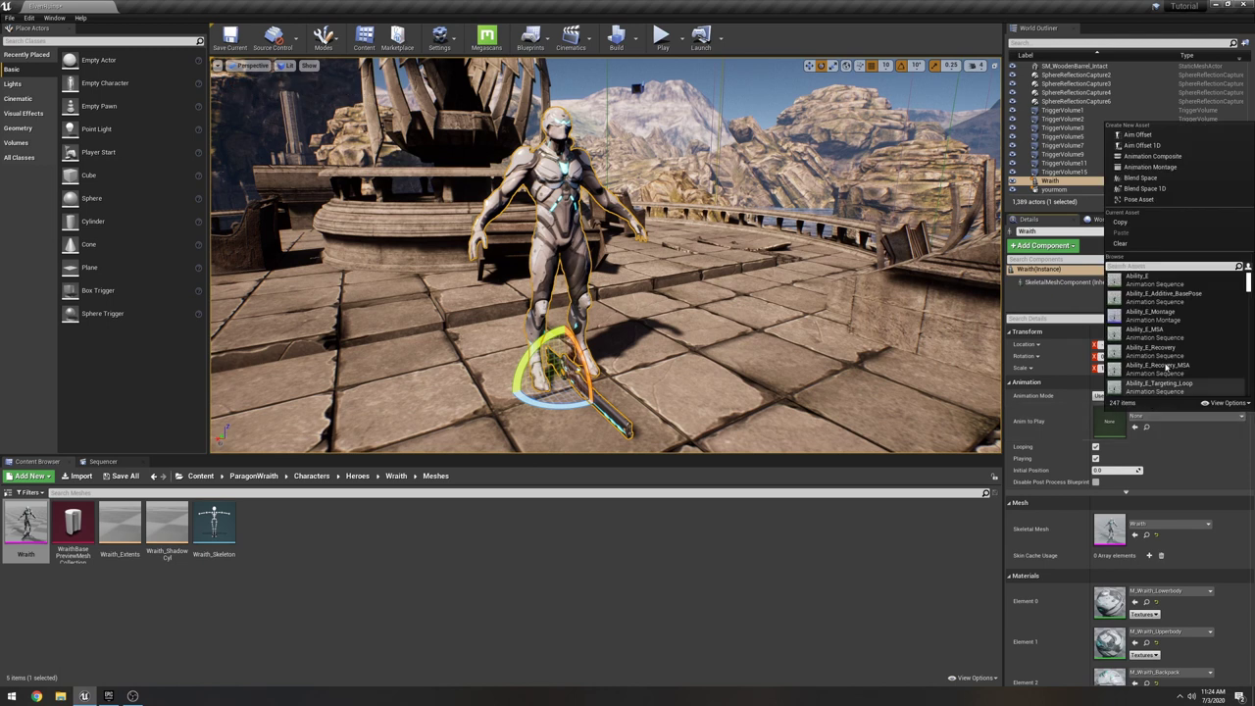
{"action": "left_click_drag", "start_coordinate": [1248, 282], "coordinate": [1244, 327]}
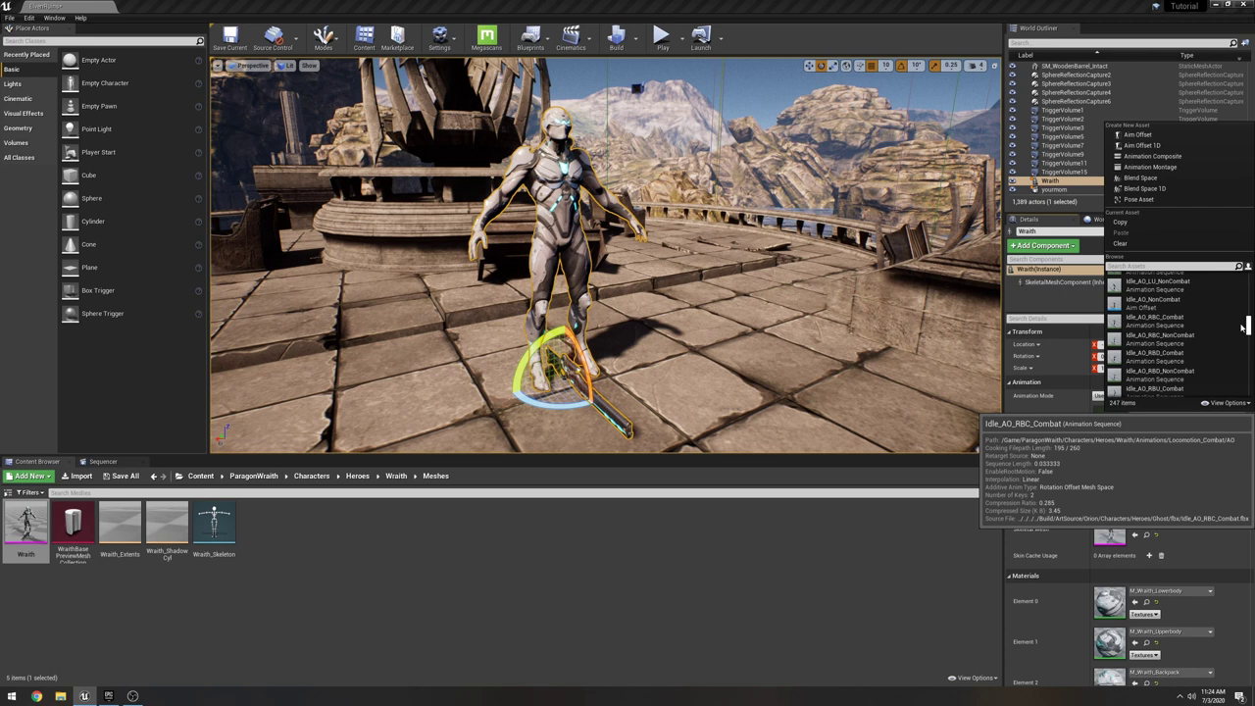
{"action": "left_click", "coordinate": [1198, 312]}
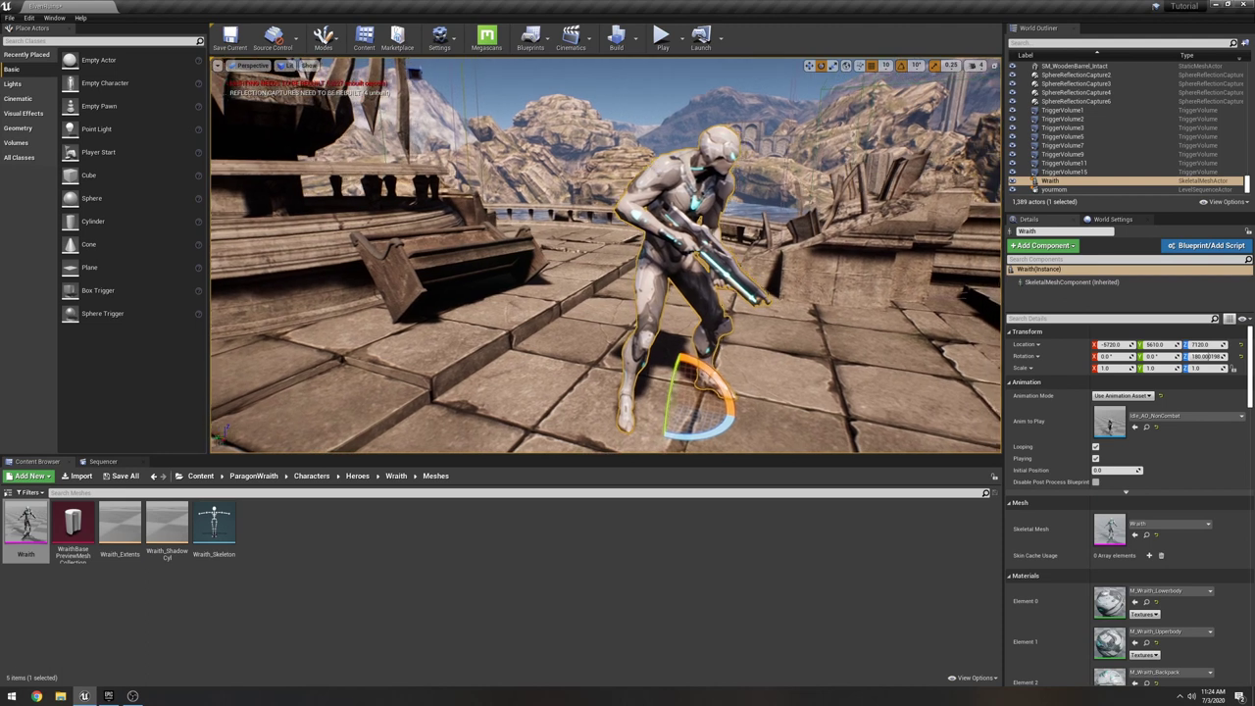
{"action": "right_click_drag", "start_coordinate": [745, 333], "coordinate": [706, 334]}
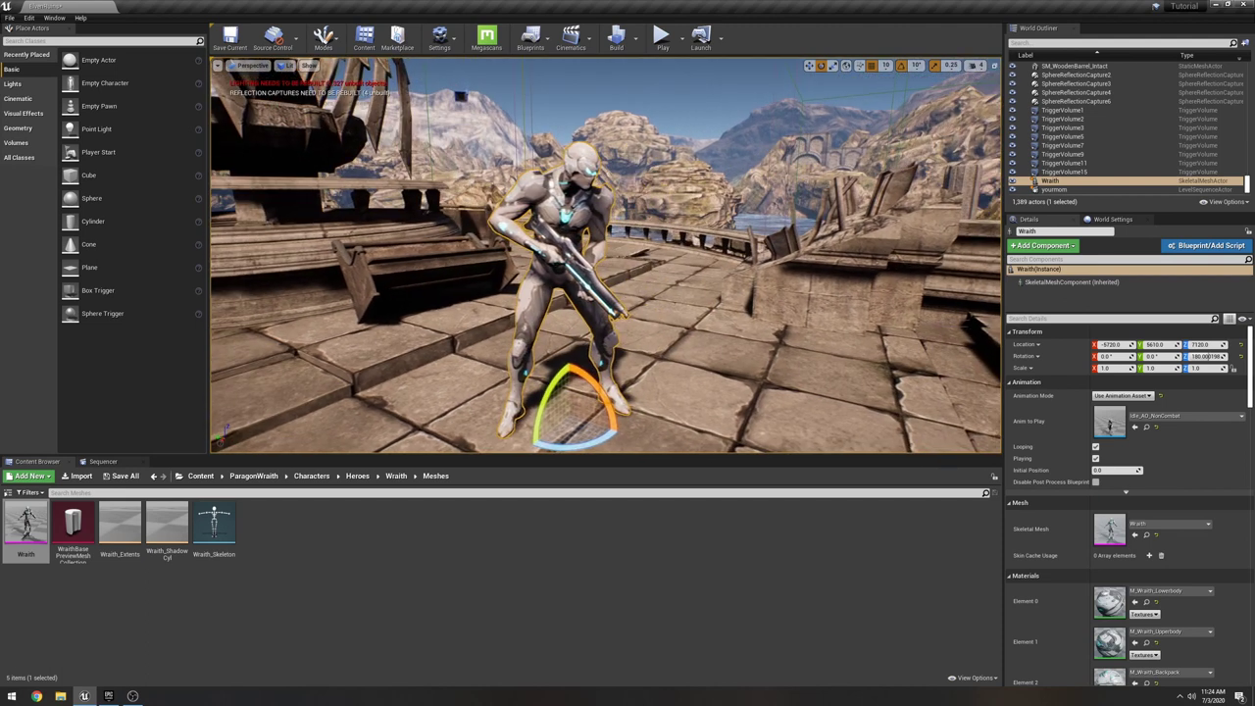
{"action": "left_click", "coordinate": [745, 338]}
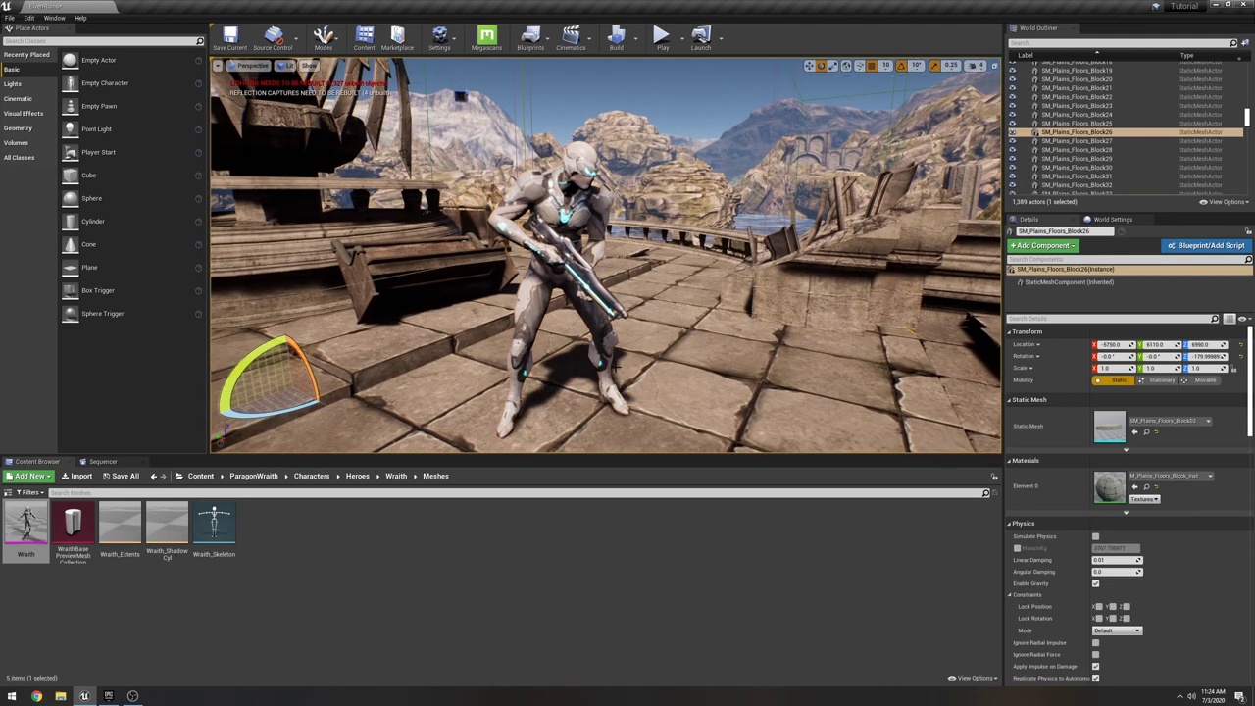
{"action": "left_click", "coordinate": [1167, 420]}
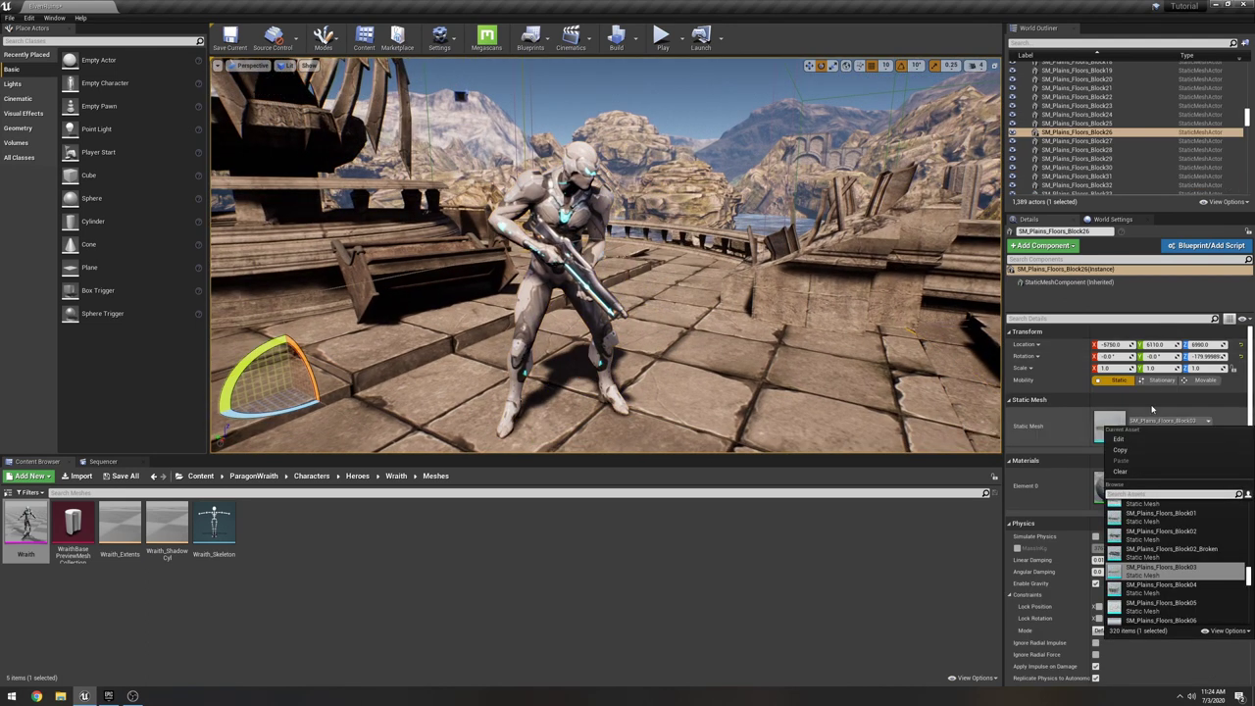
{"action": "left_click", "coordinate": [1098, 394]}
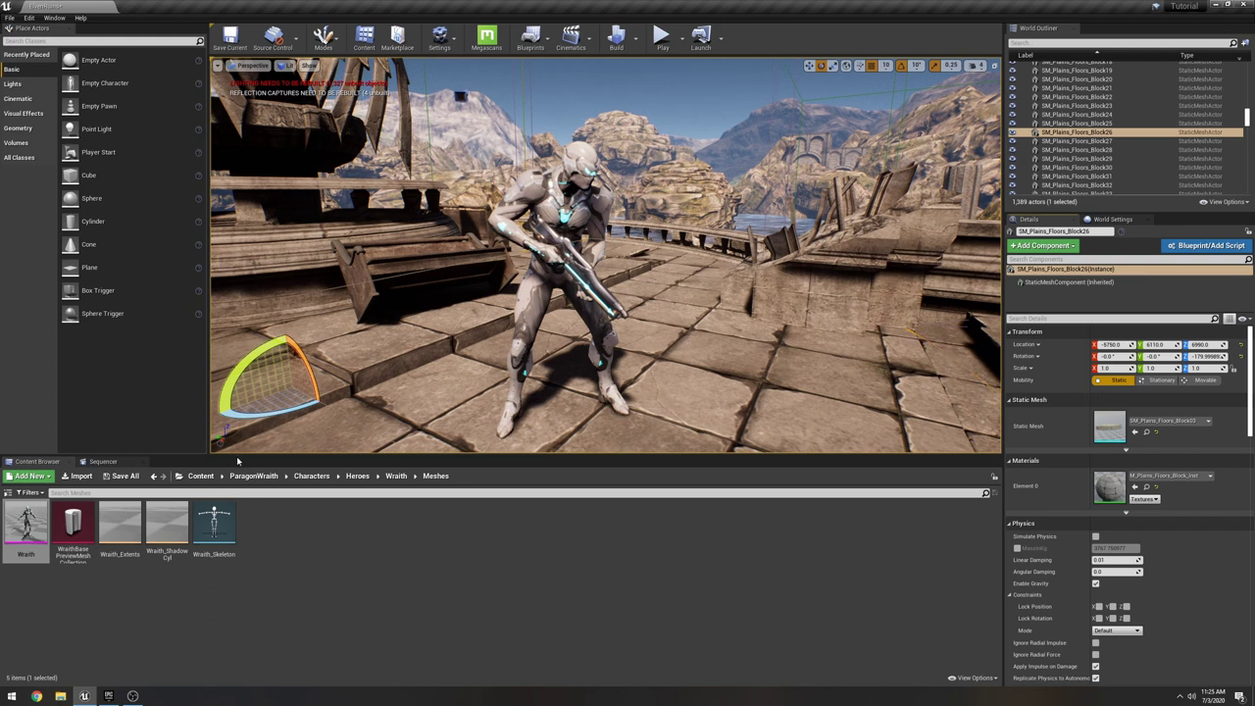
- Switch to the Epic Games Launcher and add the Animation Starter Pack from the vault to the Tutorial project
{"action": "left_click", "coordinate": [131, 696]}
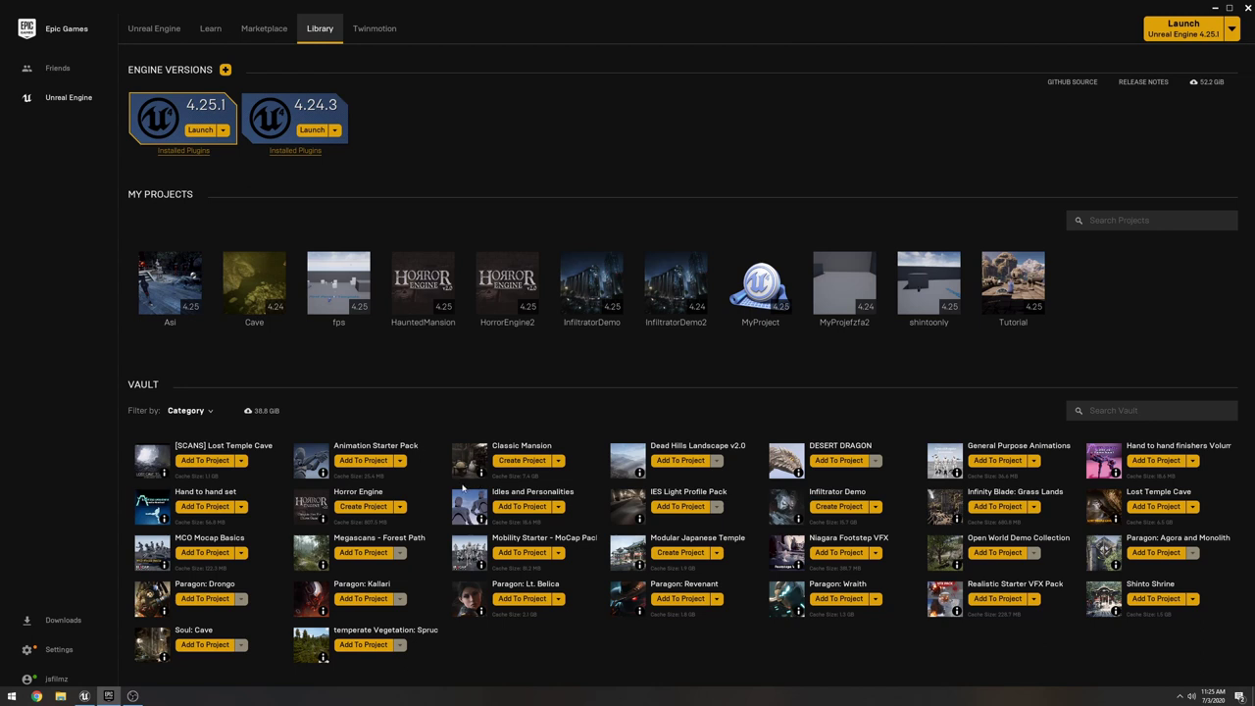
{"action": "left_click", "coordinate": [523, 506]}
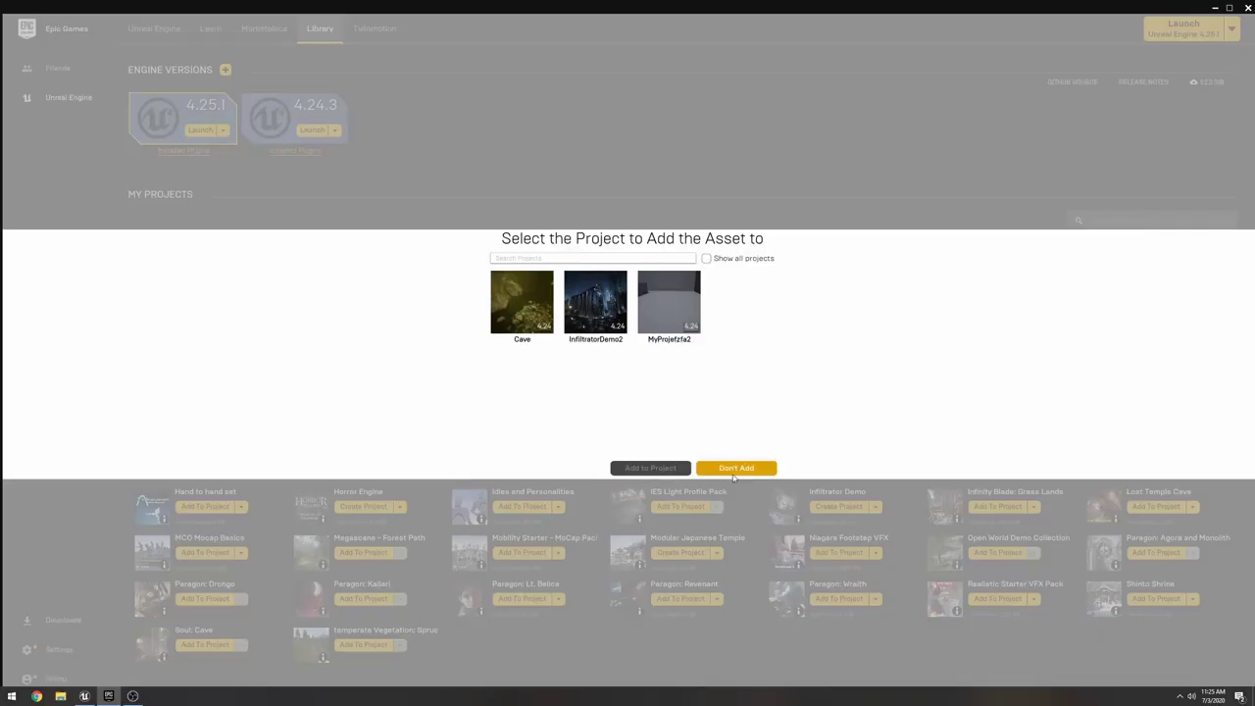
{"action": "left_click", "coordinate": [734, 469]}
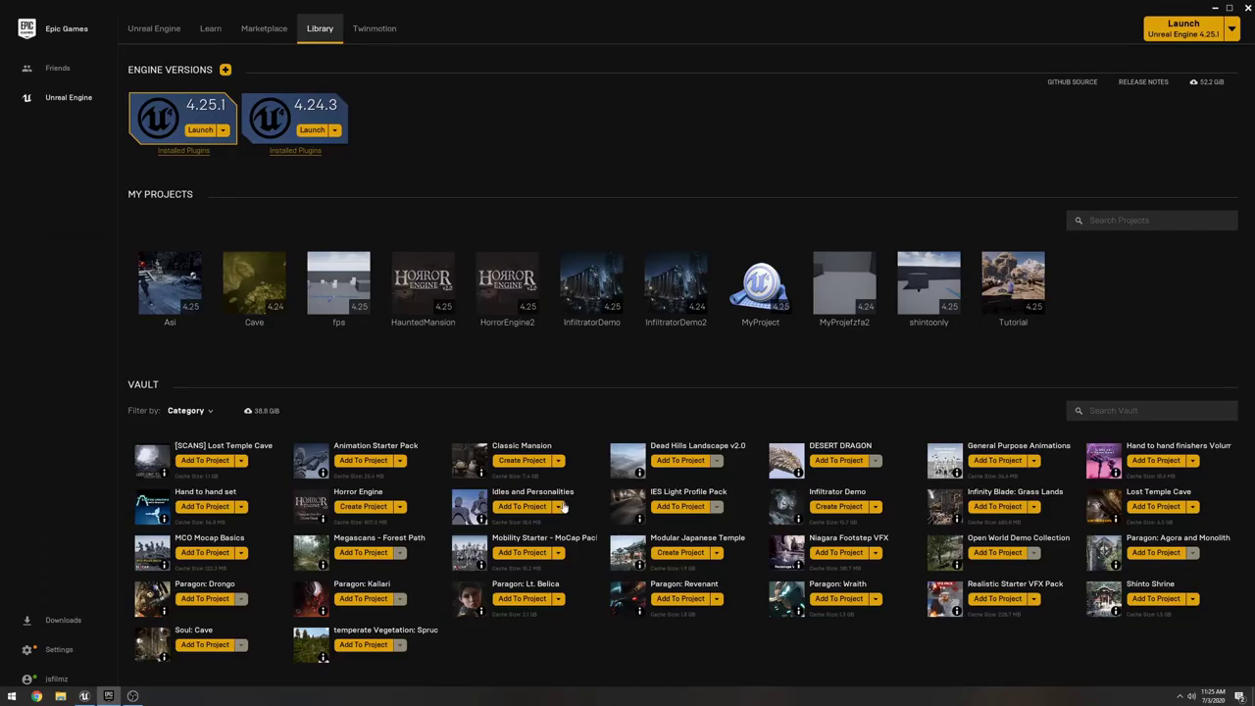
{"action": "left_click", "coordinate": [370, 464]}
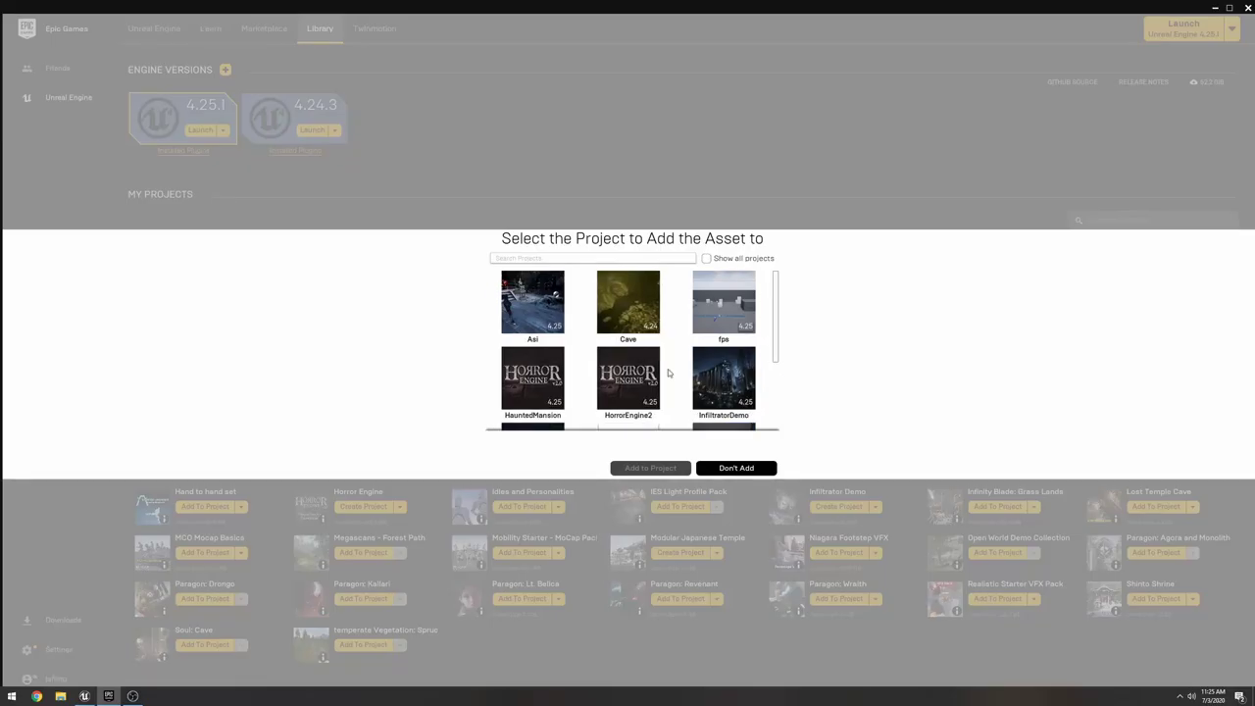
{"action": "scroll", "coordinate": [668, 369], "scroll_direction": "down", "scroll_amount": 3}
{"action": "left_click", "coordinate": [628, 391]}
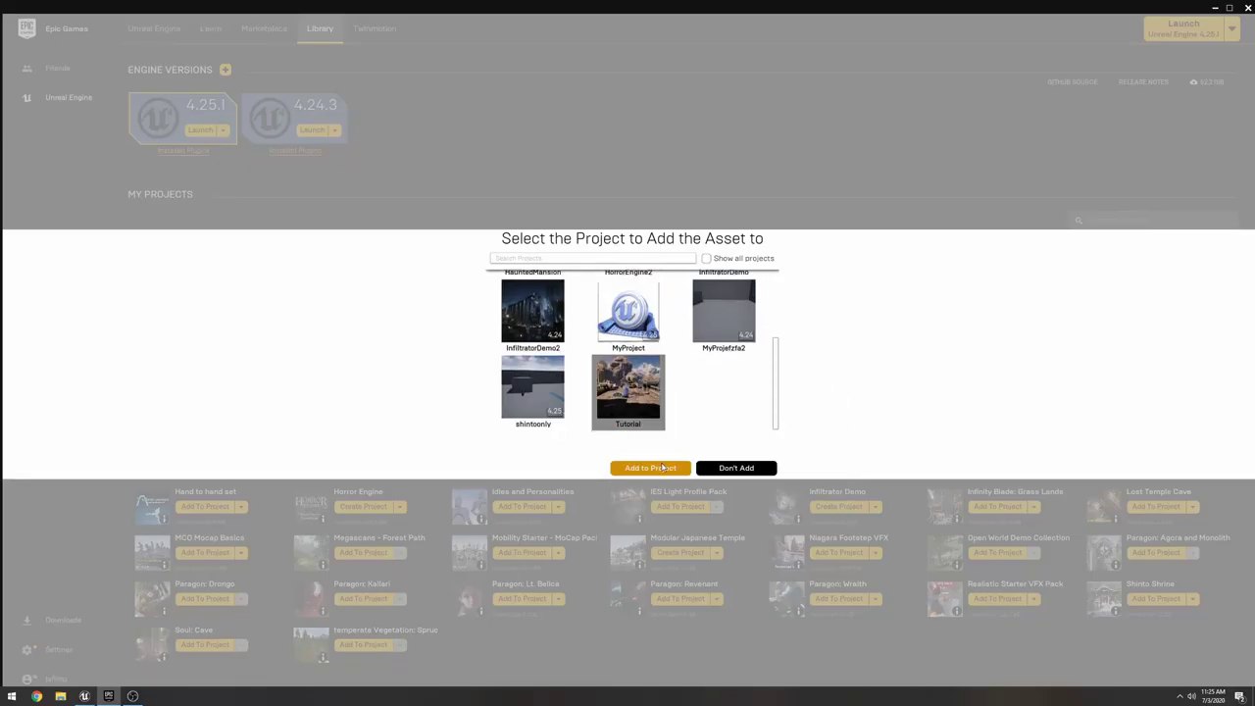
{"action": "left_click", "coordinate": [650, 468]}
- Switch back to the Unreal Editor, select the Wraith character in the level, and open the AnimStarterPack content folder
{"action": "left_click", "coordinate": [85, 696]}
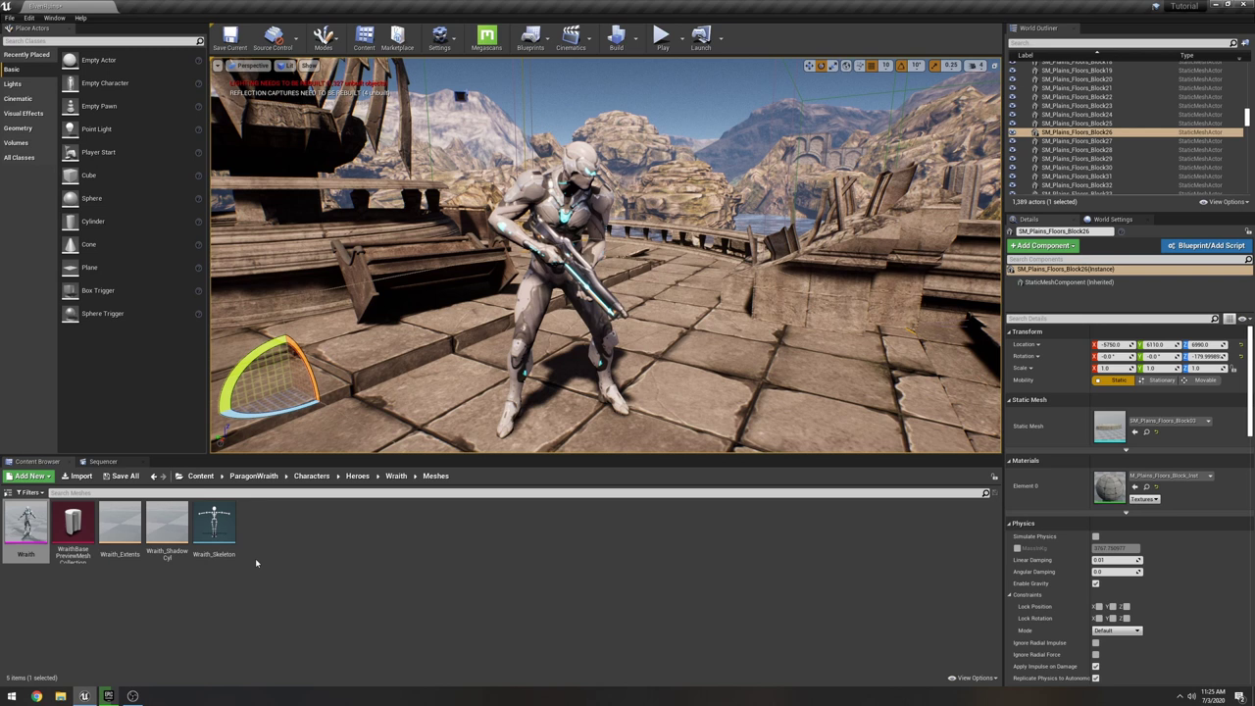
{"action": "mouse_move", "coordinate": [702, 367]}
{"action": "right_mouse_down"}
{"action": "mouse_move", "coordinate": [750, 370]}
{"action": "mouse_move", "coordinate": [676, 366]}
{"action": "mouse_move", "coordinate": [703, 368]}
{"action": "right_mouse_up"}
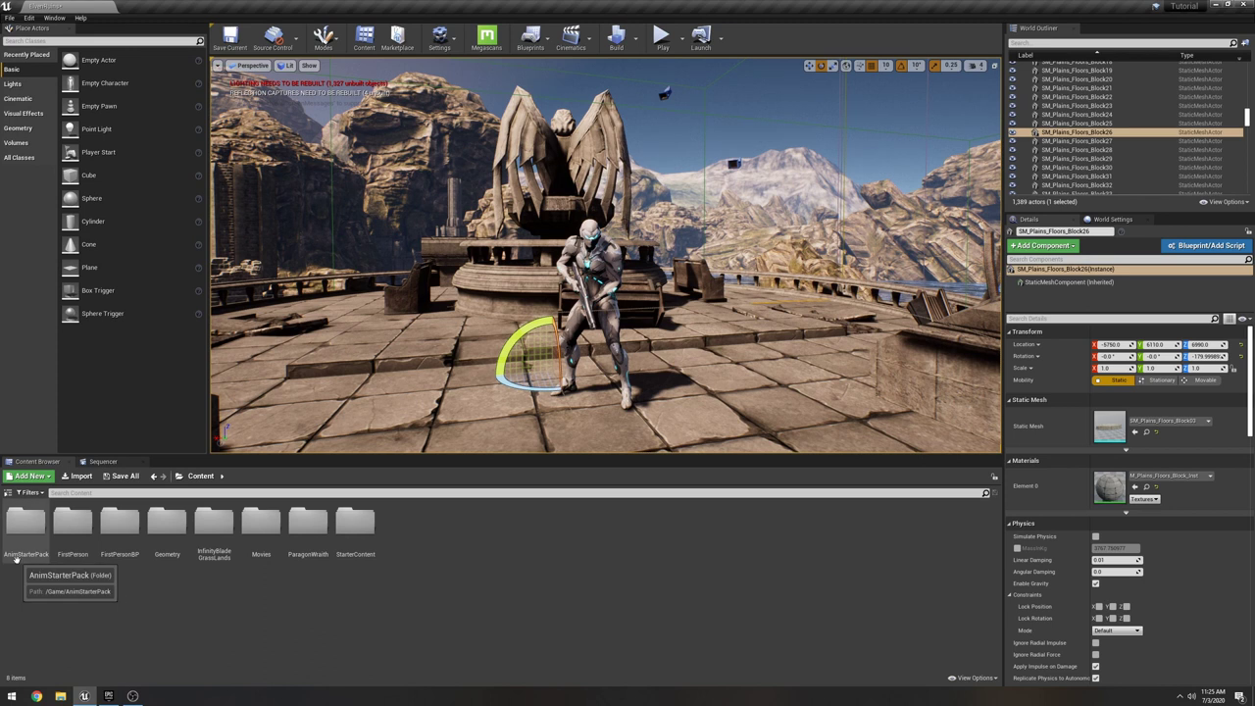
{"action": "mouse_move", "coordinate": [695, 363]}
{"action": "right_mouse_down"}
{"action": "mouse_move", "coordinate": [678, 341]}
{"action": "mouse_move", "coordinate": [698, 343]}
{"action": "mouse_move", "coordinate": [667, 361]}
{"action": "mouse_move", "coordinate": [680, 340]}
{"action": "mouse_move", "coordinate": [715, 343]}
{"action": "mouse_move", "coordinate": [694, 367]}
{"action": "mouse_move", "coordinate": [689, 351]}
{"action": "right_mouse_up"}
{"action": "key", "text": "g"}
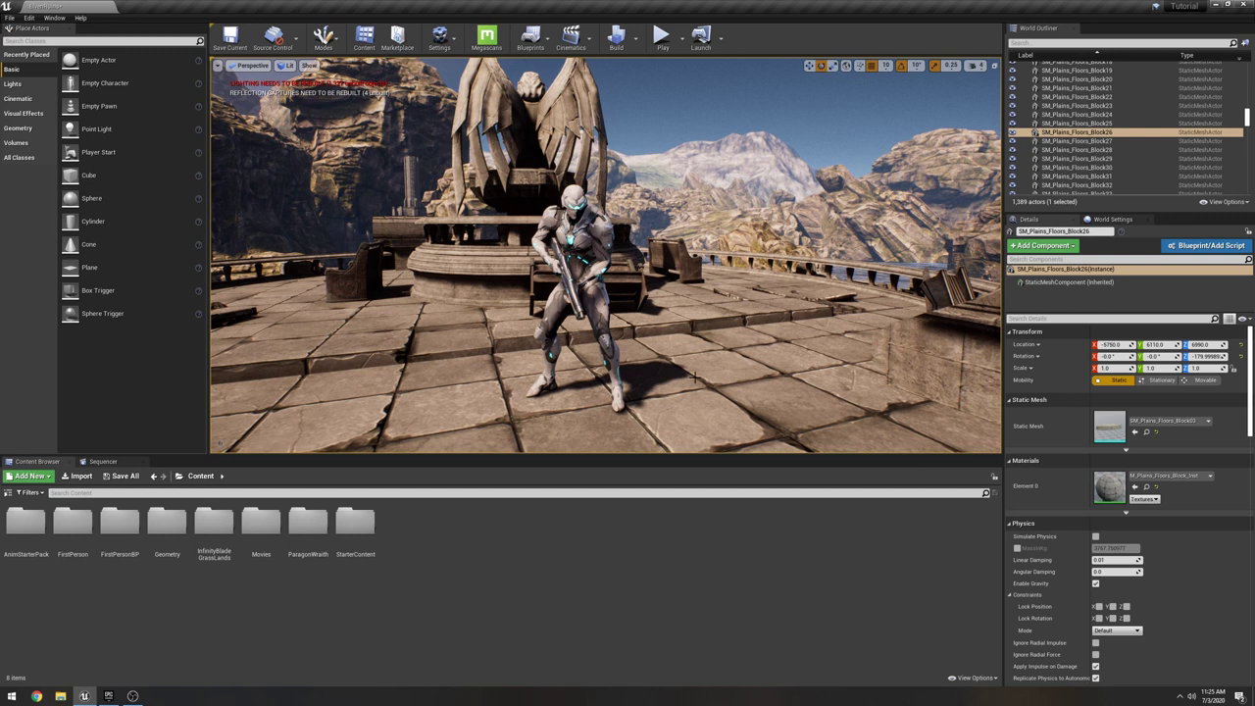
{"action": "left_click", "coordinate": [585, 275]}
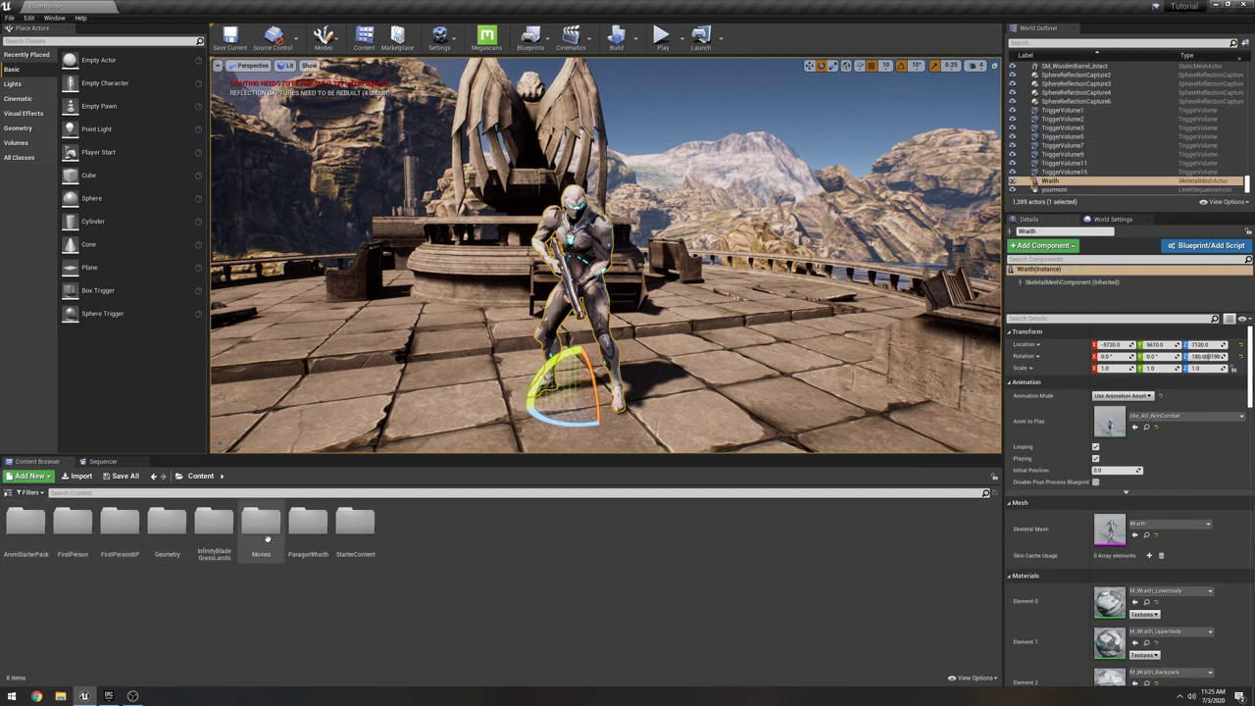
{"action": "double_click", "coordinate": [26, 522]}
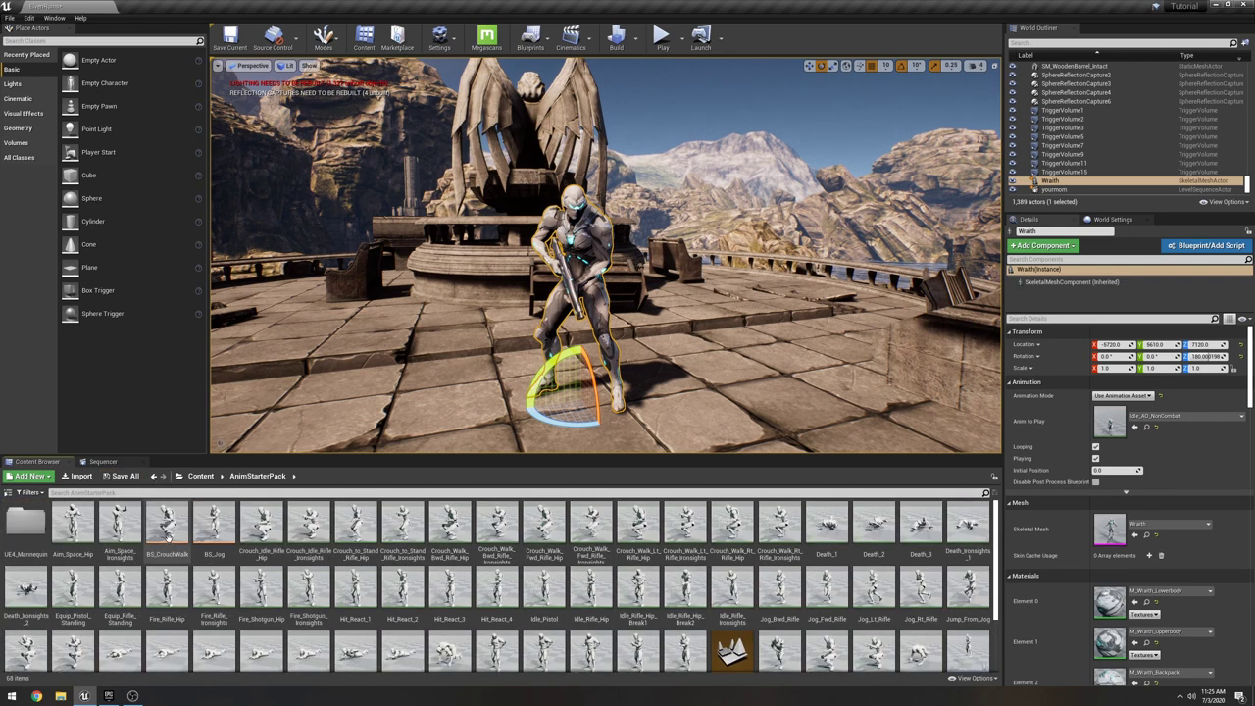
{"action": "scroll", "coordinate": [142, 526], "scroll_direction": "down", "scroll_amount": 1}
{"action": "scroll", "coordinate": [482, 577], "scroll_direction": "up", "scroll_amount": 1}
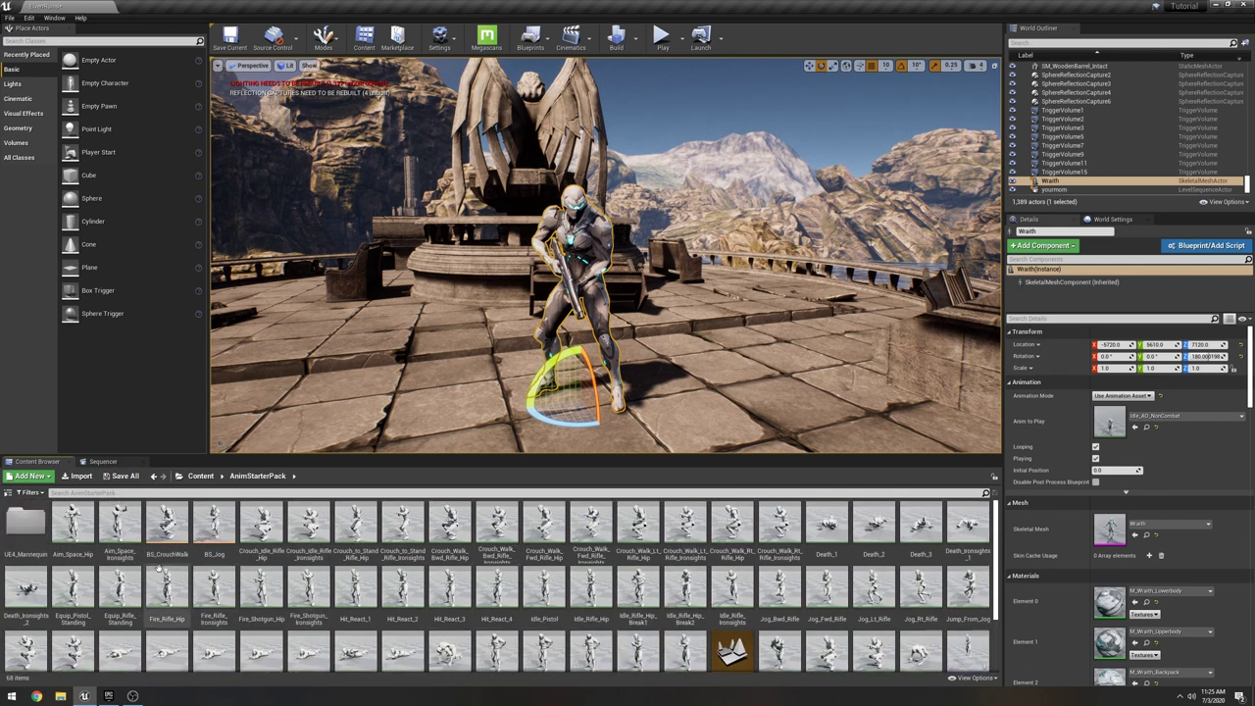
- Open the Aim_Space_Hip animation from the AnimStarterPack folder and go to its mannequin skeleton
{"action": "left_click", "coordinate": [72, 525]}
{"action": "left_click_drag", "start_coordinate": [72, 524], "coordinate": [722, 239]}
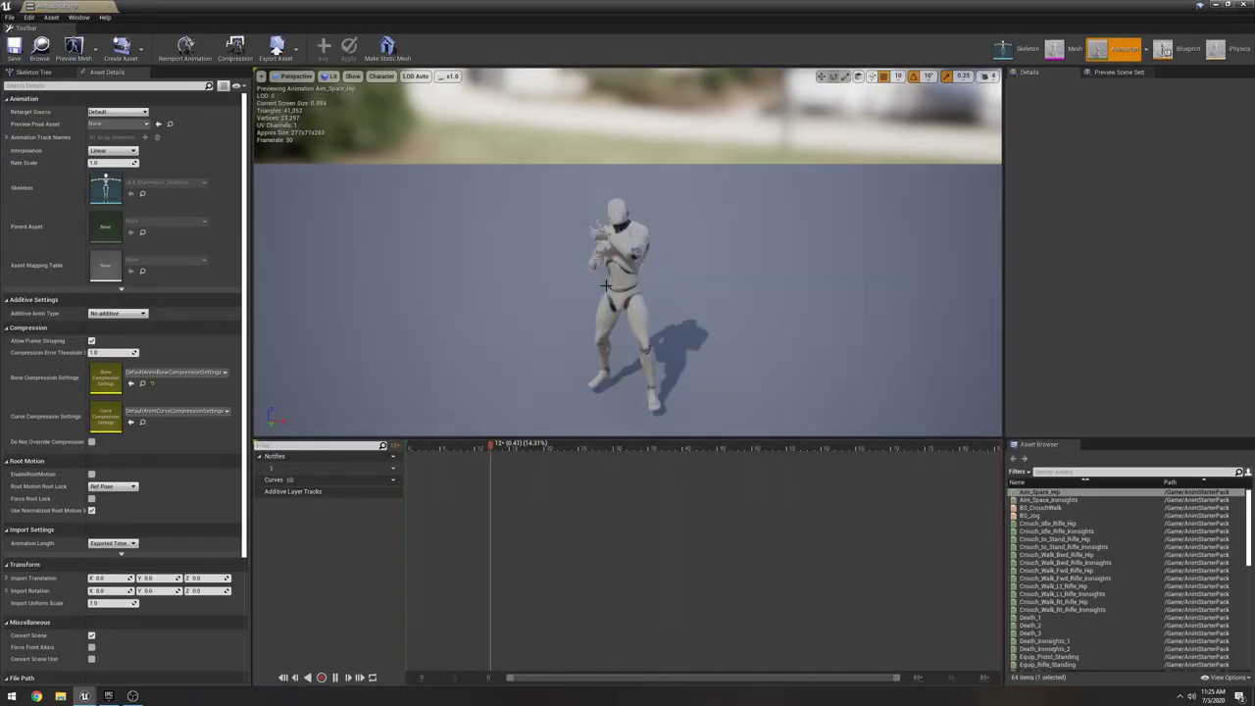
{"action": "left_click", "coordinate": [1023, 49]}
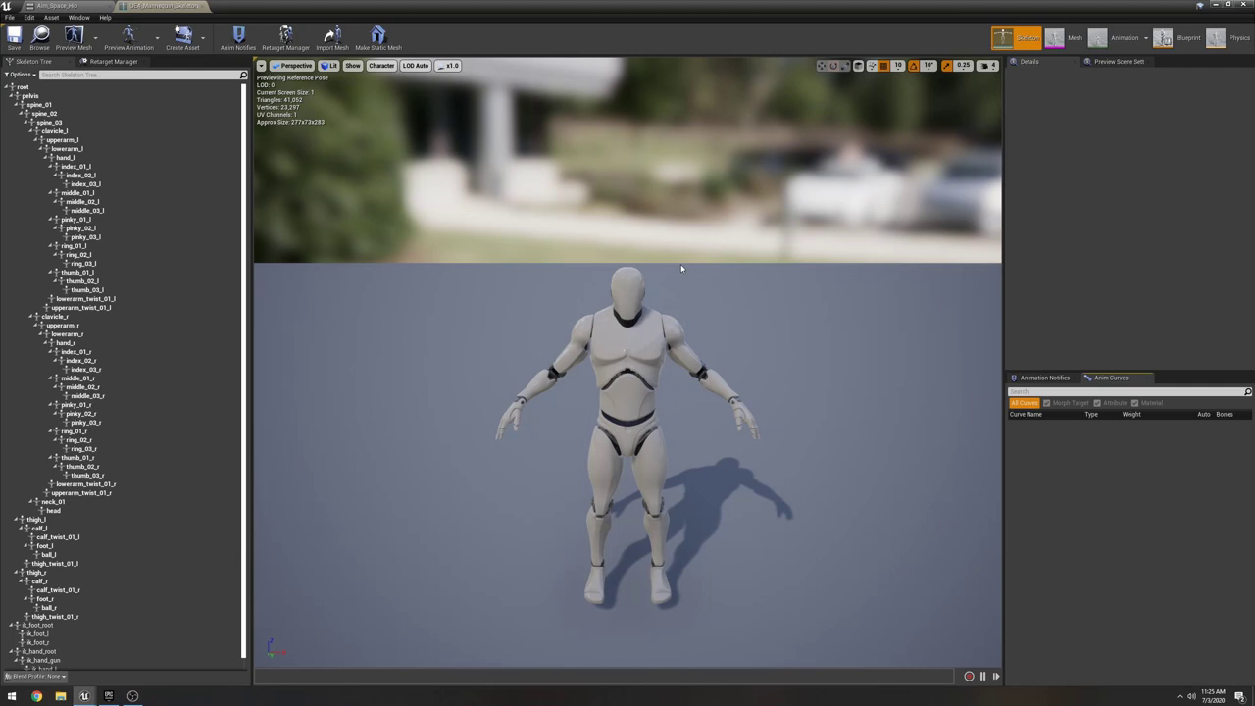
- Assign the Humanoid rig to the UE4 mannequin skeleton in the Retarget Manager and view its retarget base pose
{"action": "left_click", "coordinate": [106, 62]}
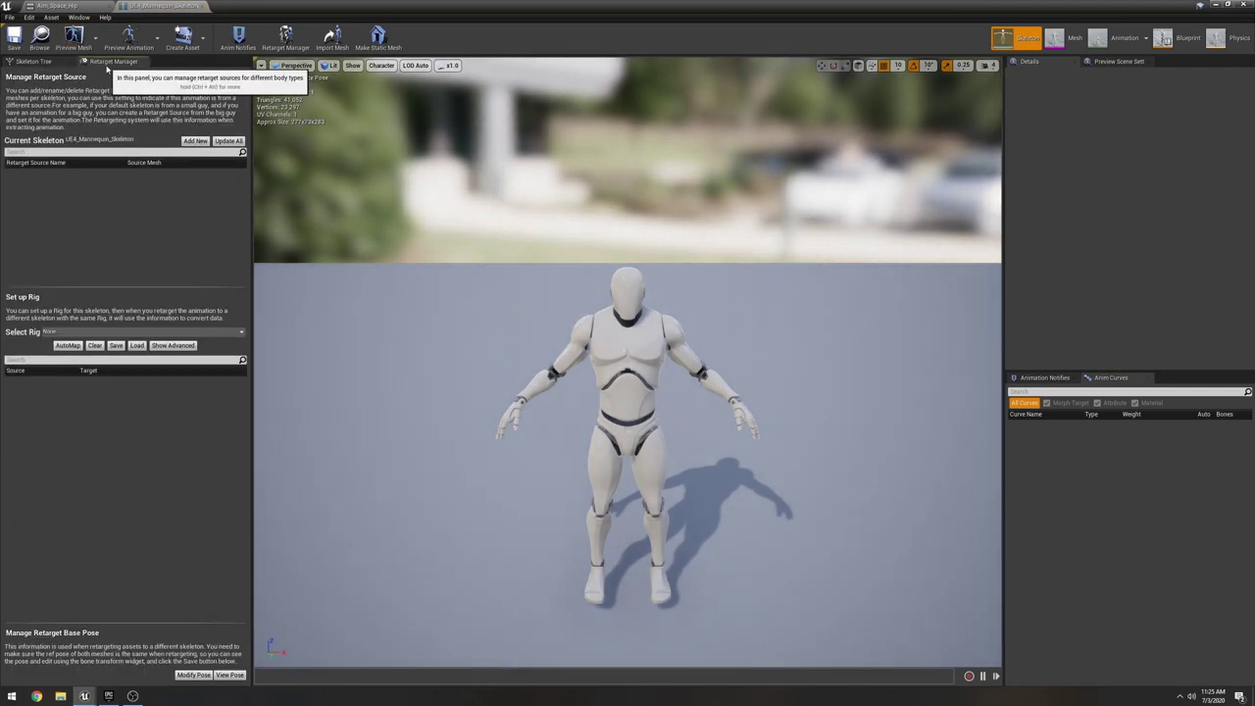
{"action": "left_click", "coordinate": [82, 333]}
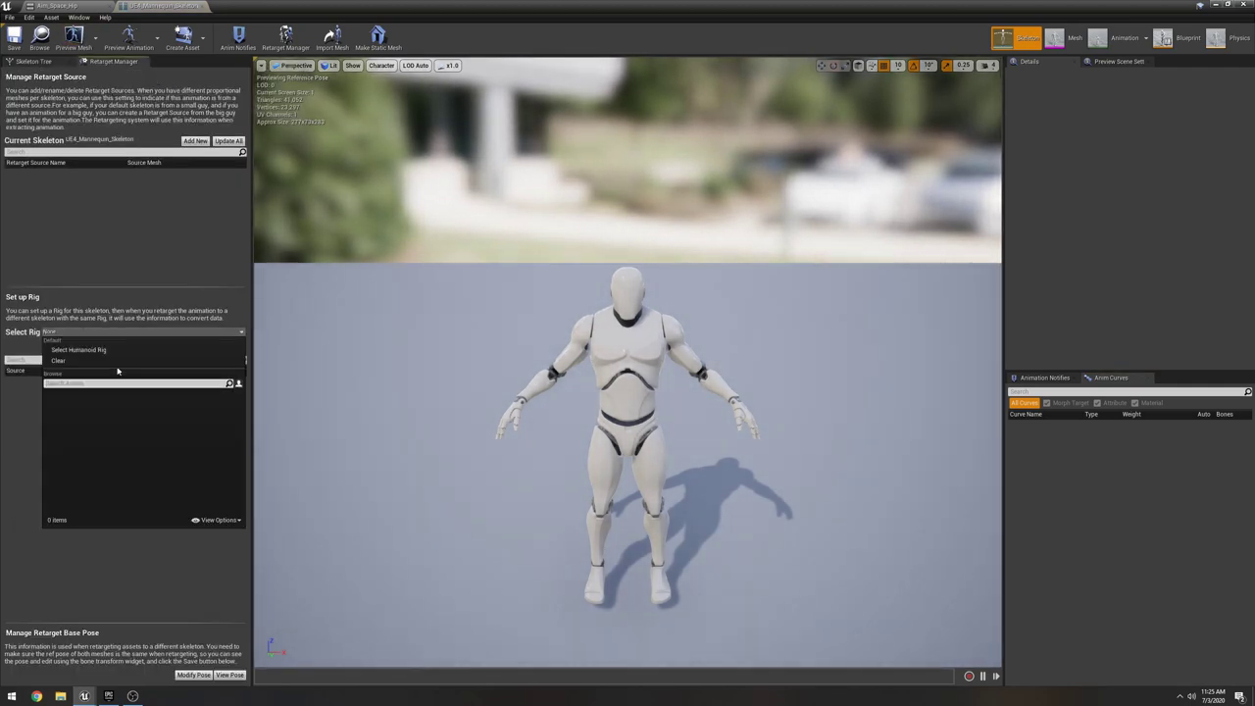
{"action": "left_click", "coordinate": [110, 351]}
{"action": "right_click_drag", "start_coordinate": [627, 353], "coordinate": [626, 352]}
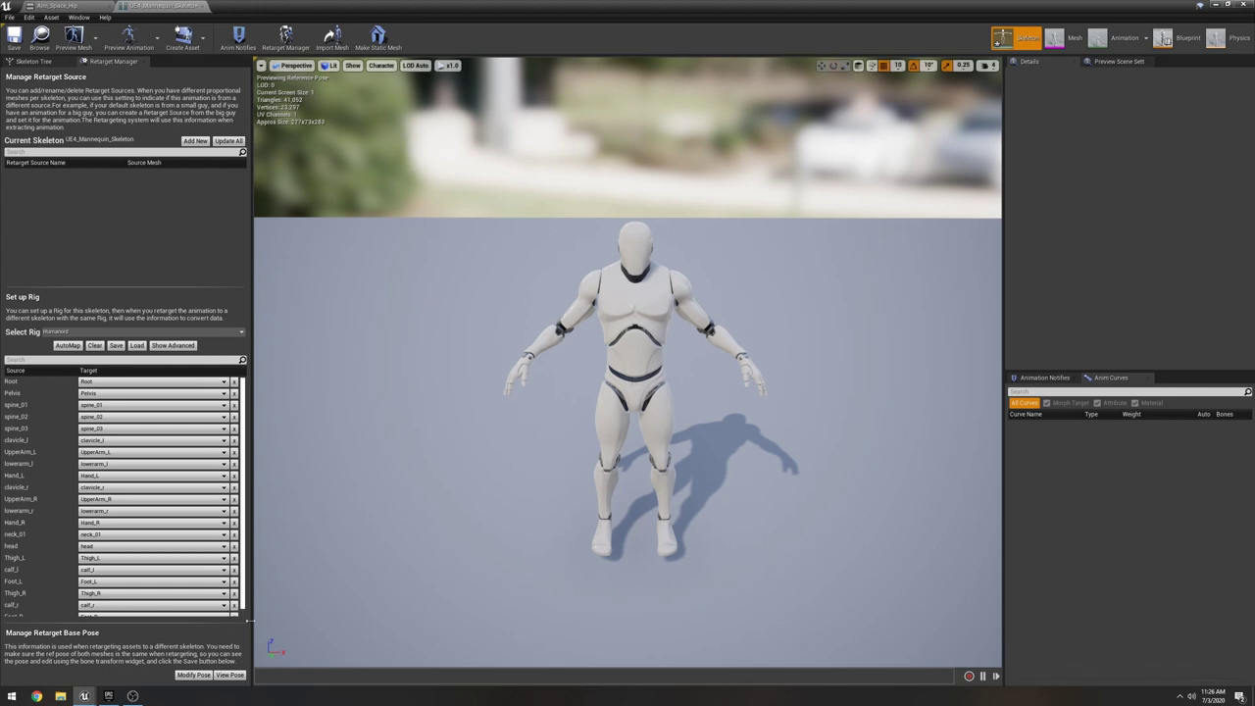
{"action": "left_click", "coordinate": [229, 674]}
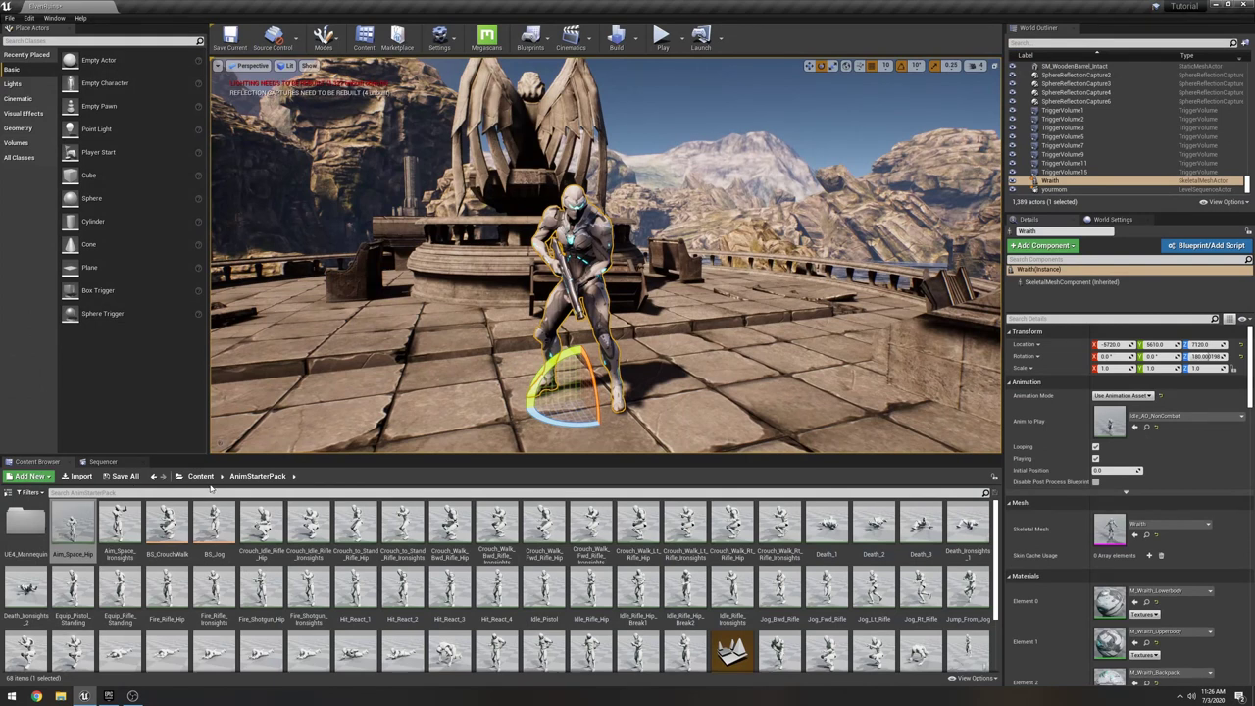
- Return to the project content and open the Wraith character's Meshes folder inside ParagonWraith, Characters, Heroes
{"action": "left_click", "coordinate": [201, 476]}
{"action": "right_click_drag", "start_coordinate": [377, 418], "coordinate": [379, 441]}
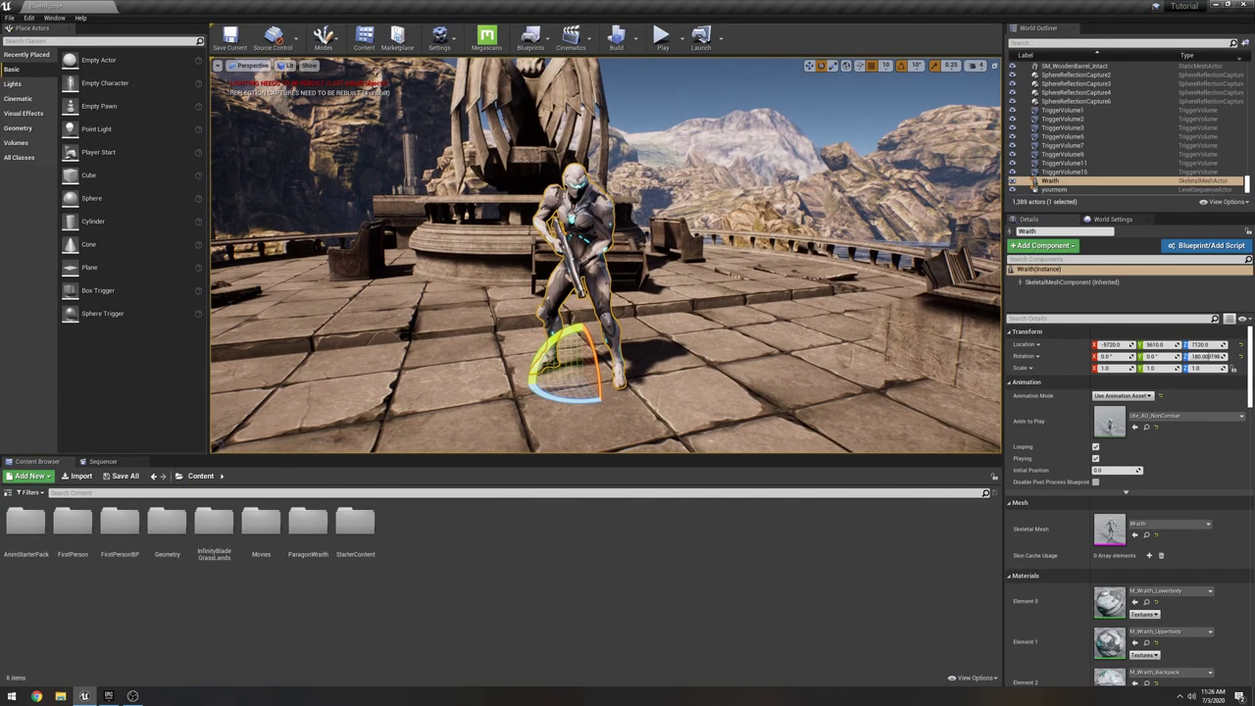
{"action": "double_click", "coordinate": [308, 519]}
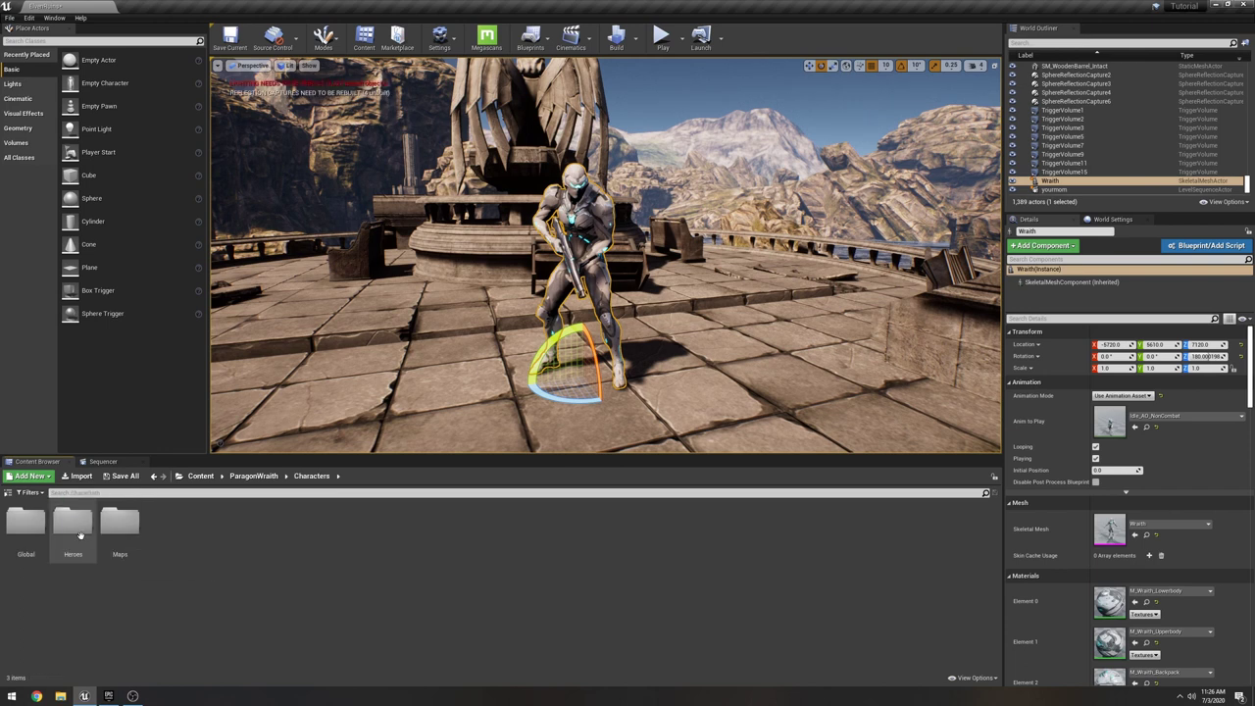
{"action": "double_click", "coordinate": [80, 529]}
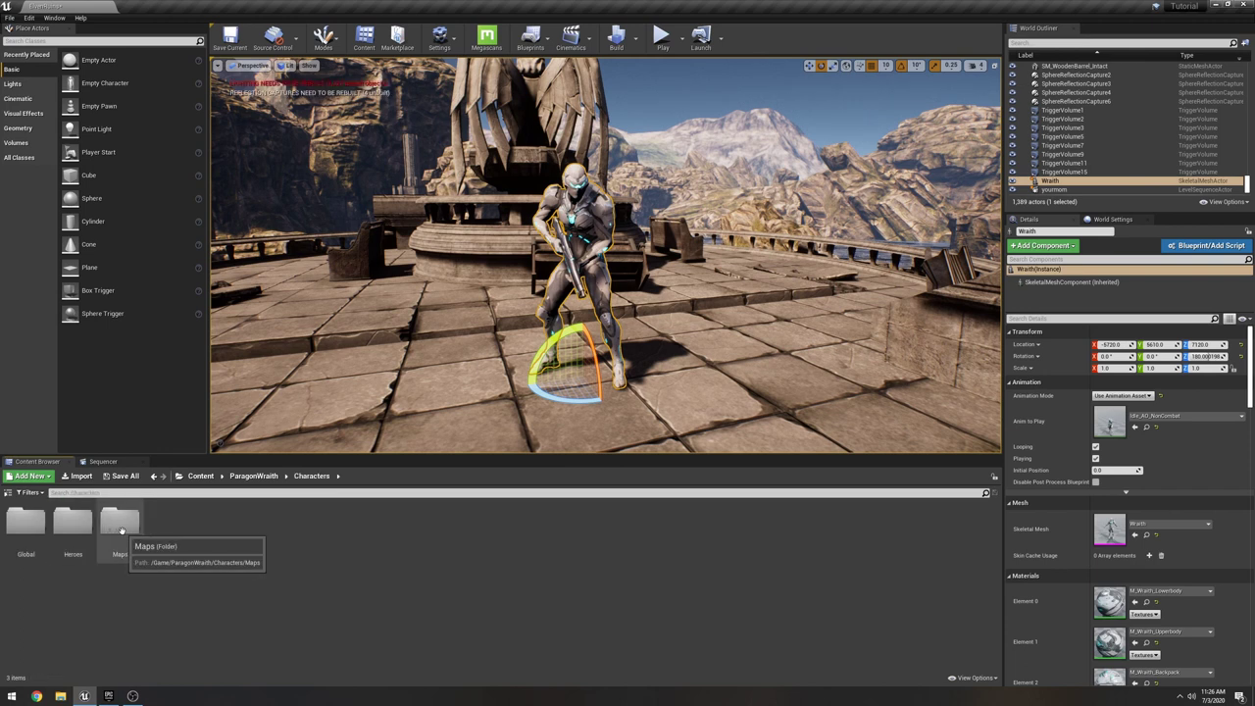
{"action": "double_click", "coordinate": [84, 530]}
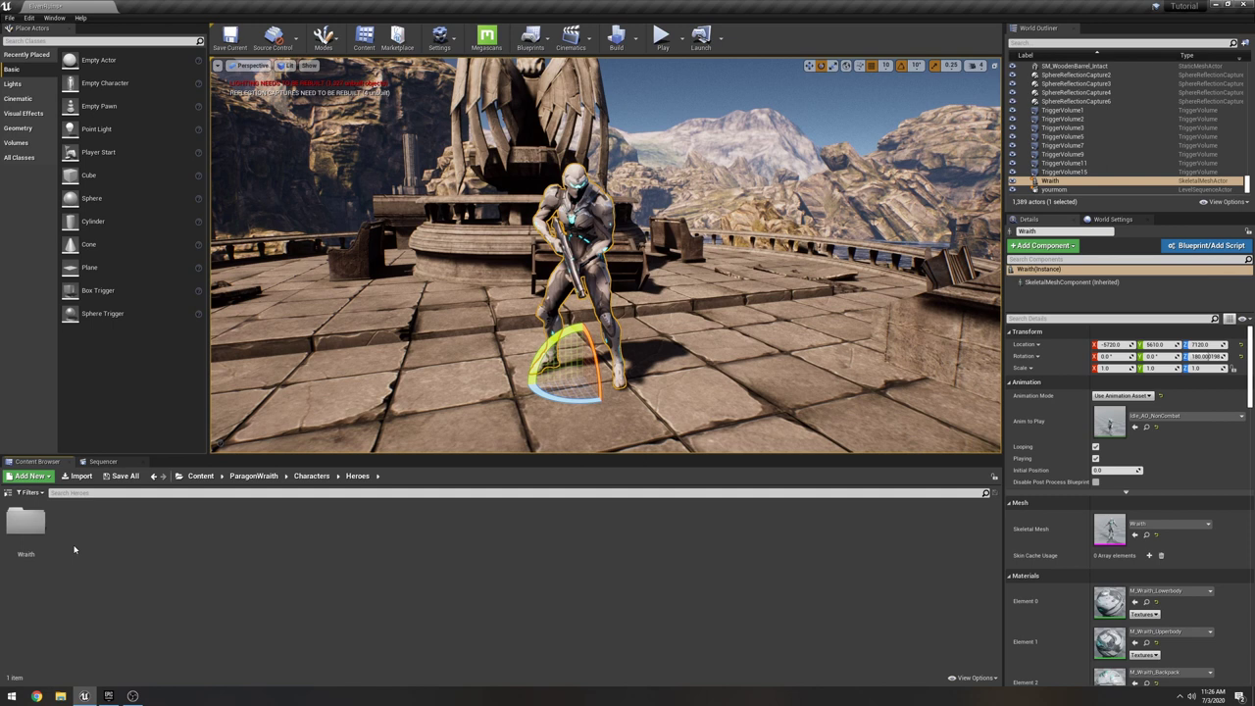
{"action": "double_click", "coordinate": [39, 533]}
{"action": "double_click", "coordinate": [110, 544]}
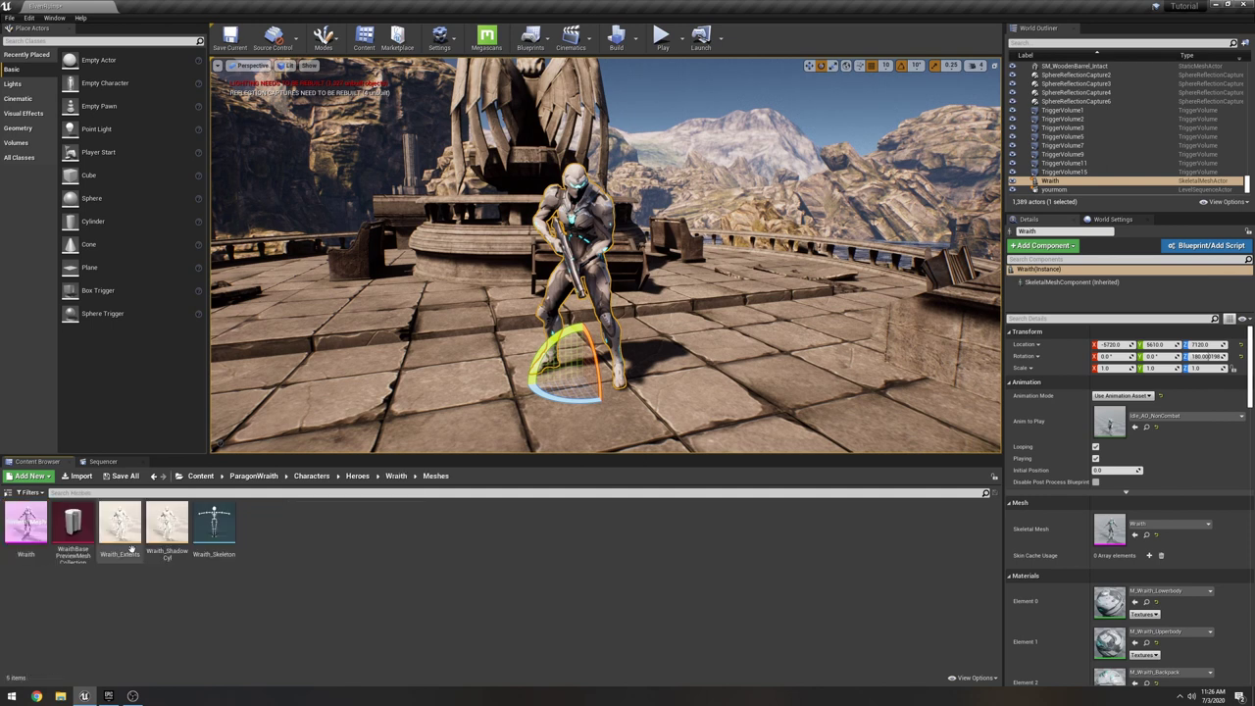
- Open the Wraith mesh's skeleton, assign it the Humanoid rig in the Retarget Manager, and save it
{"action": "double_click", "coordinate": [39, 545]}
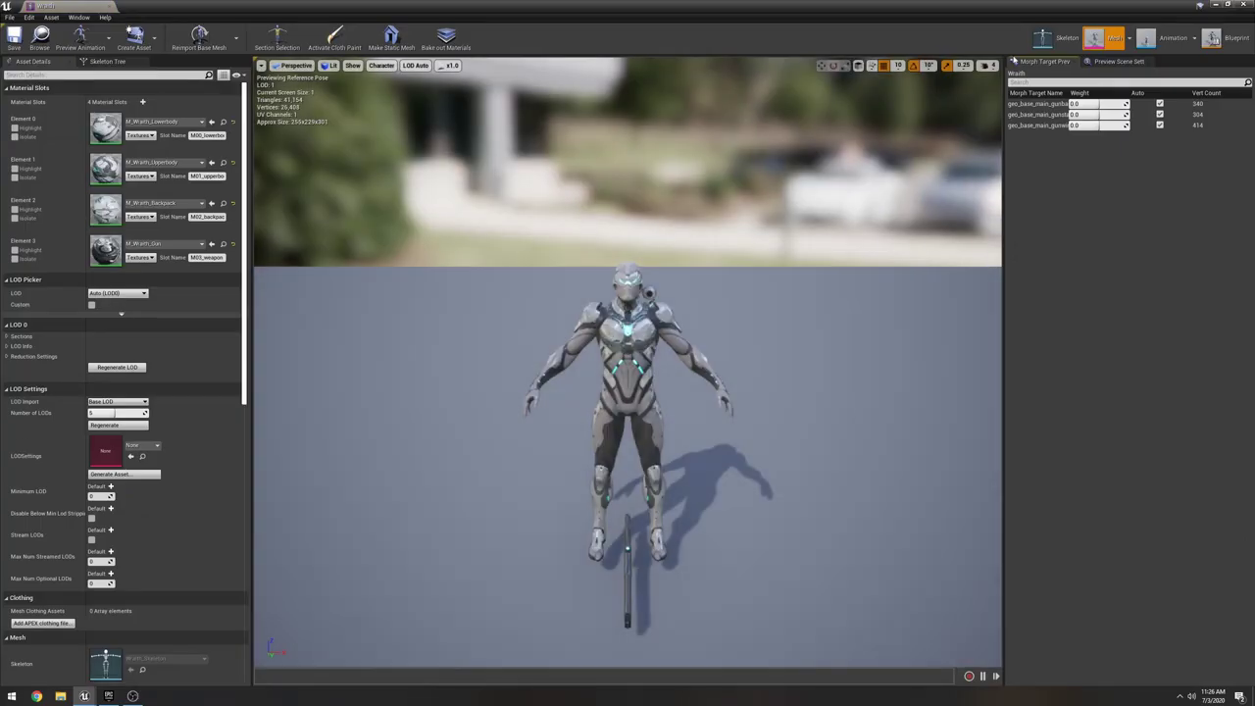
{"action": "left_click", "coordinate": [1060, 44]}
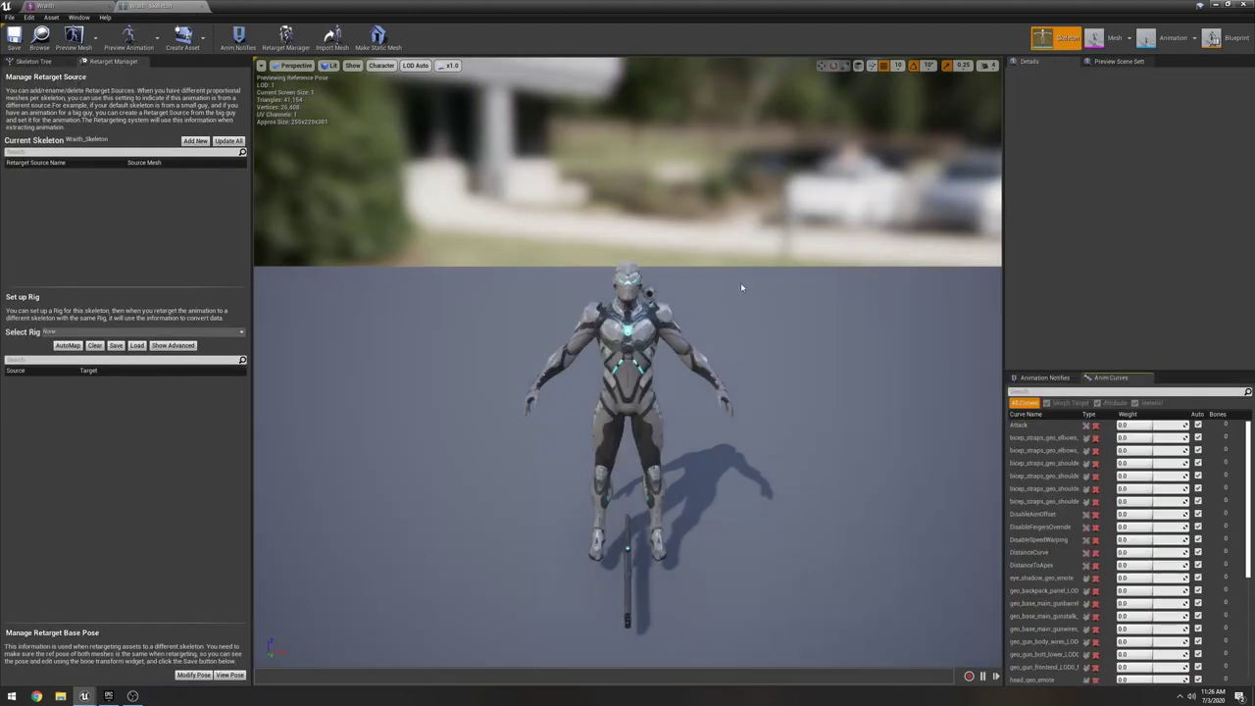
{"action": "left_click", "coordinate": [228, 676]}
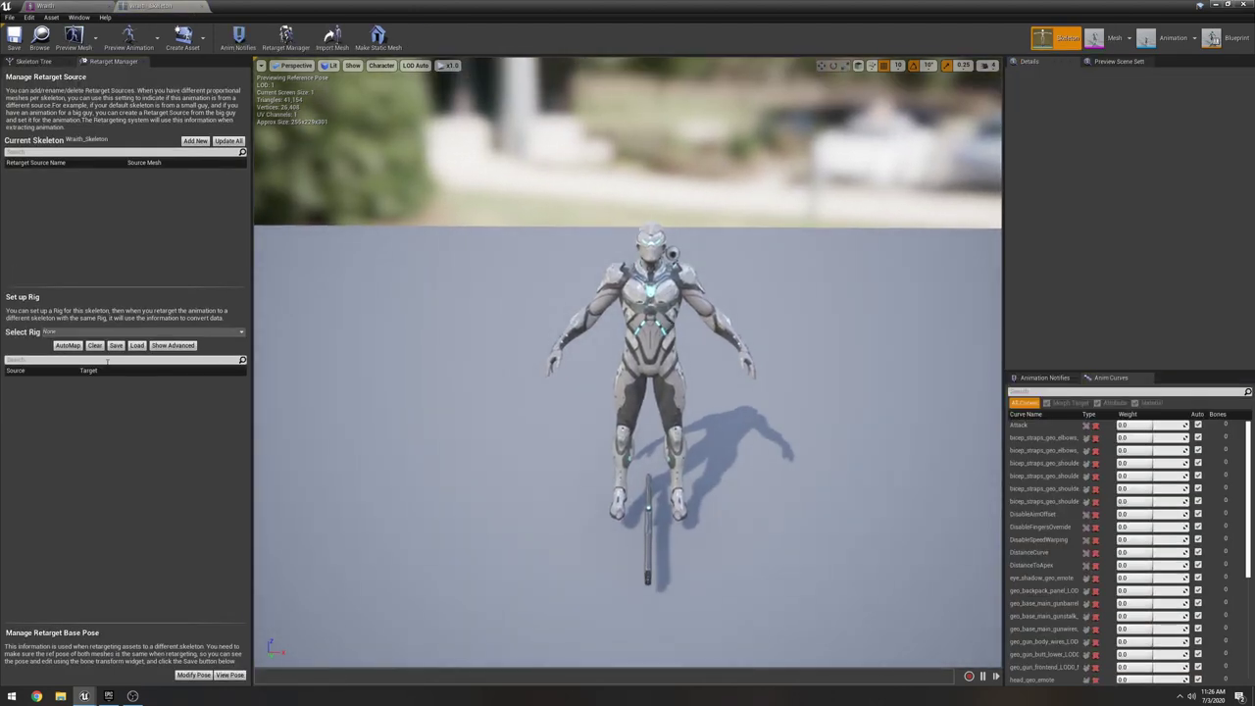
{"action": "left_click", "coordinate": [75, 334]}
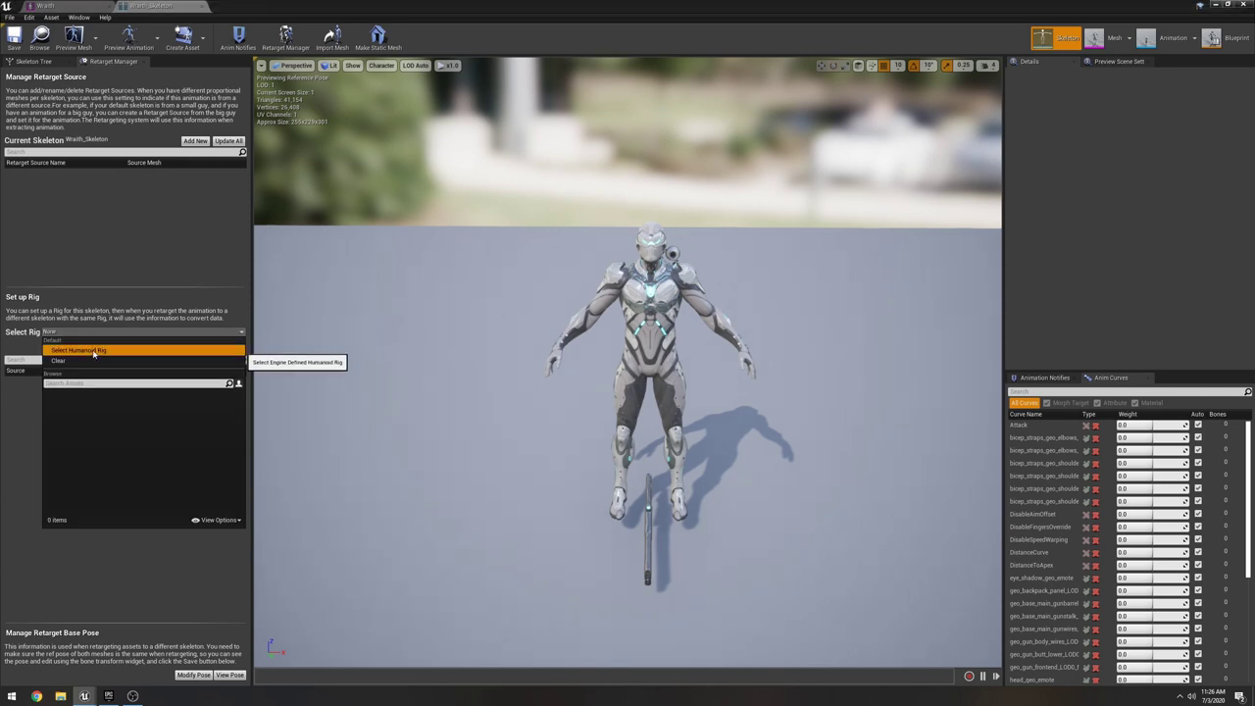
{"action": "left_click", "coordinate": [94, 351]}
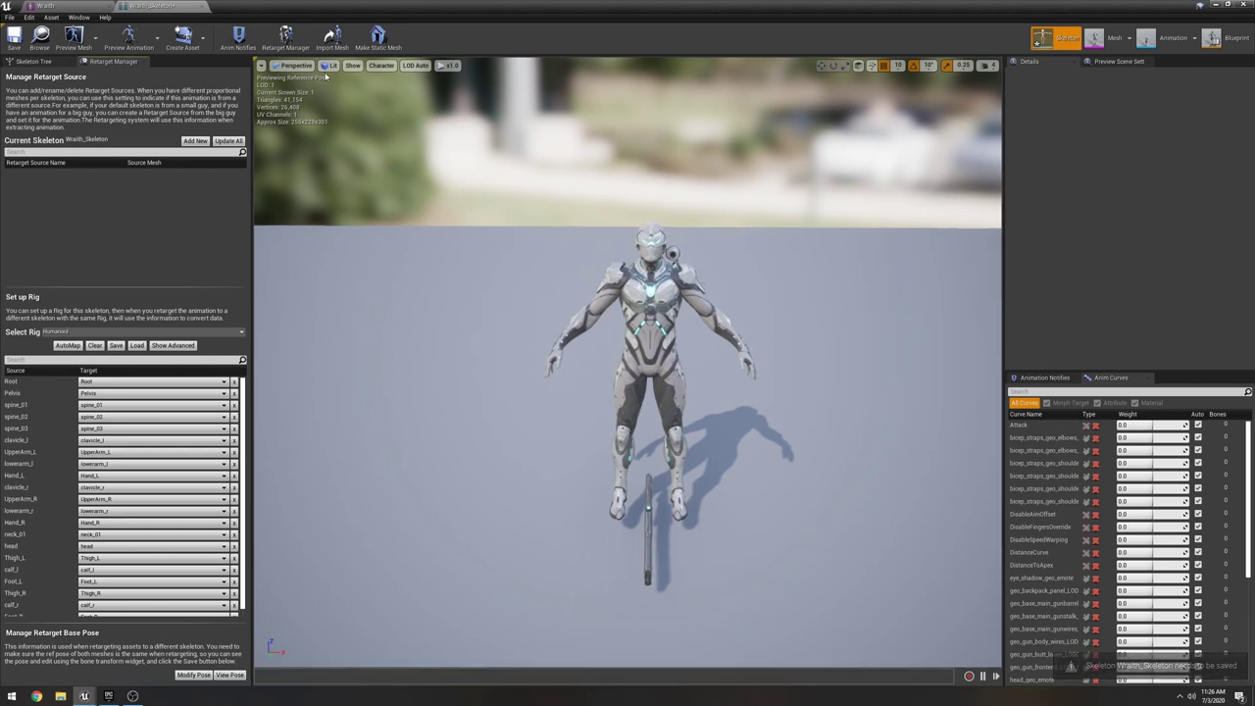
{"action": "left_click", "coordinate": [16, 44]}
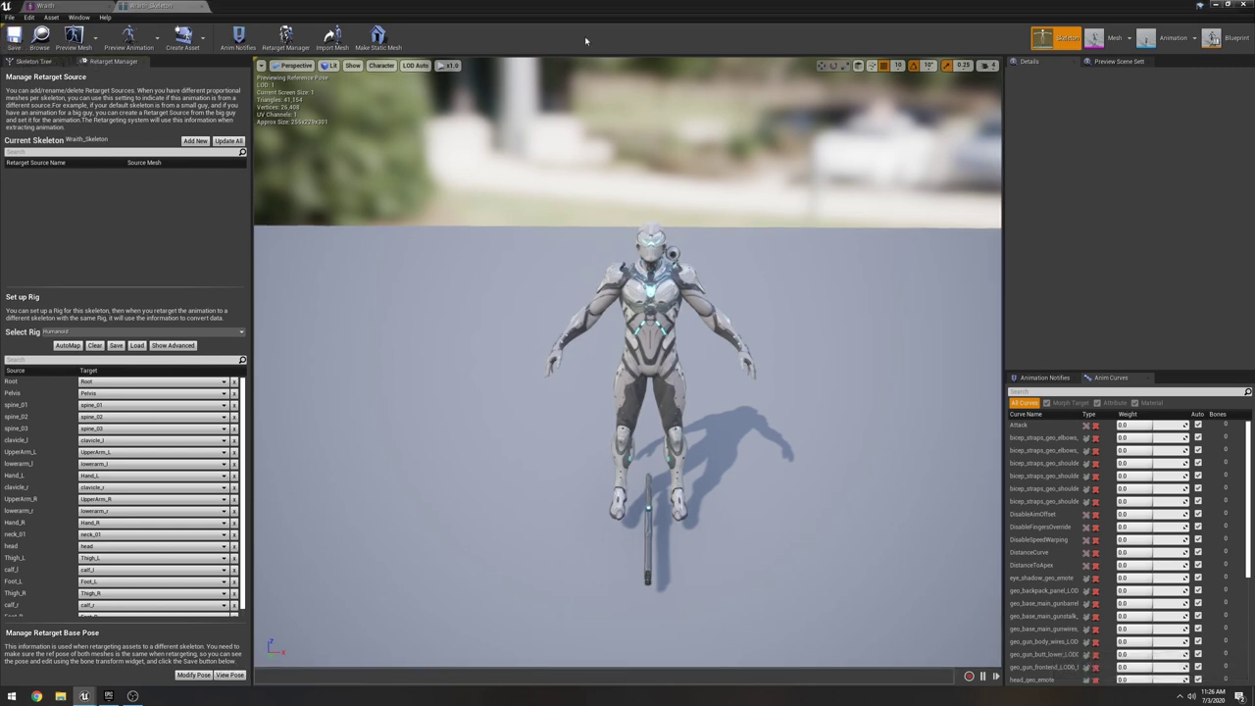
{"action": "left_click", "coordinate": [1241, 5]}
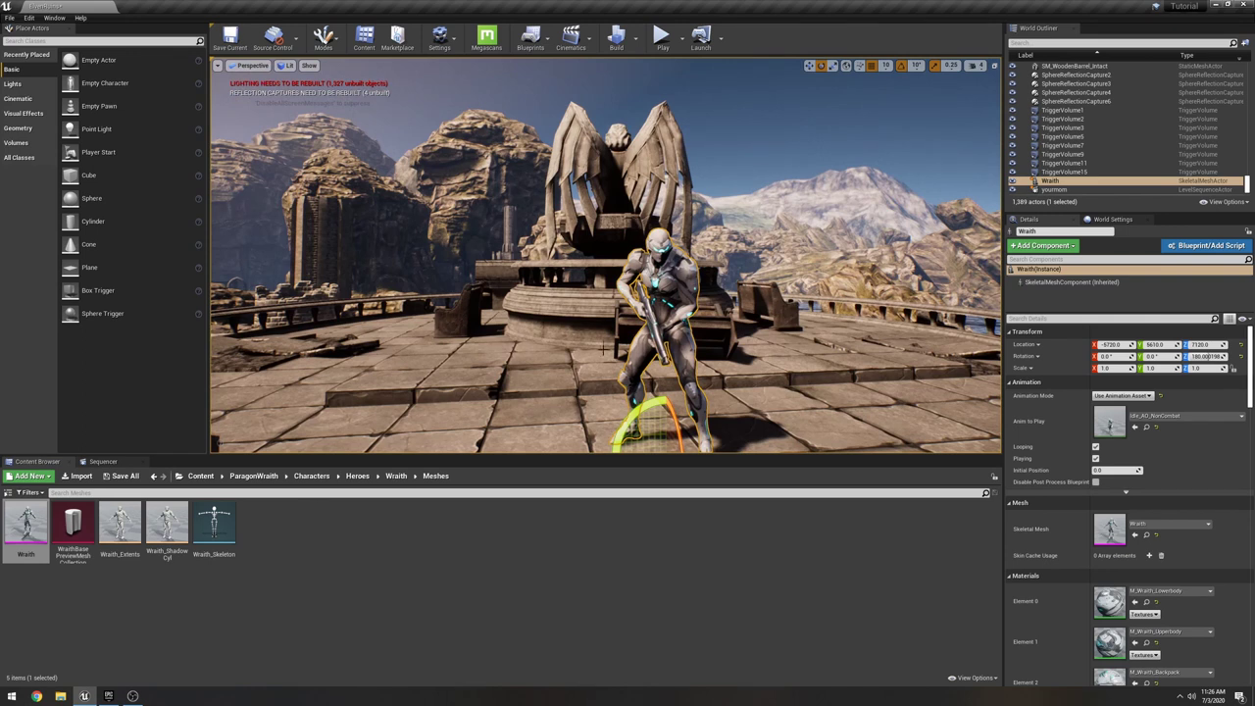
- Return to the project's Content root and open the AnimStarterPack folder to reach its rifle walk animations
{"action": "left_click", "coordinate": [201, 476]}
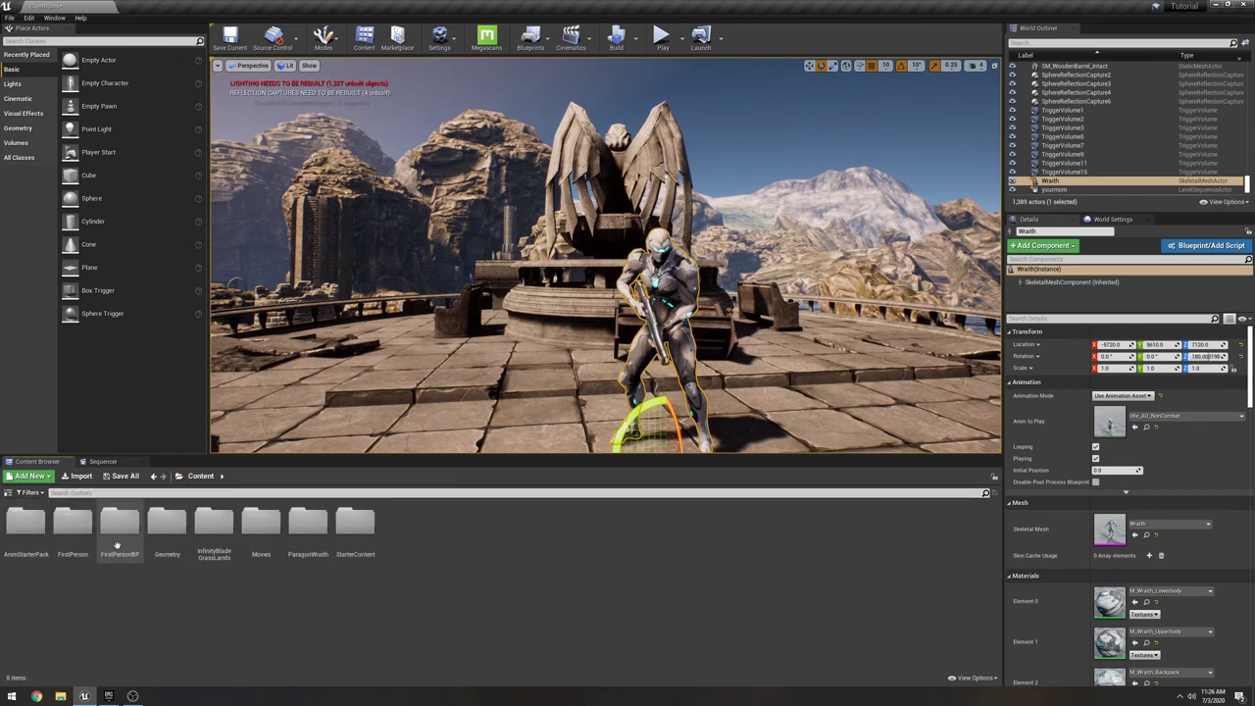
{"action": "double_click", "coordinate": [39, 542]}
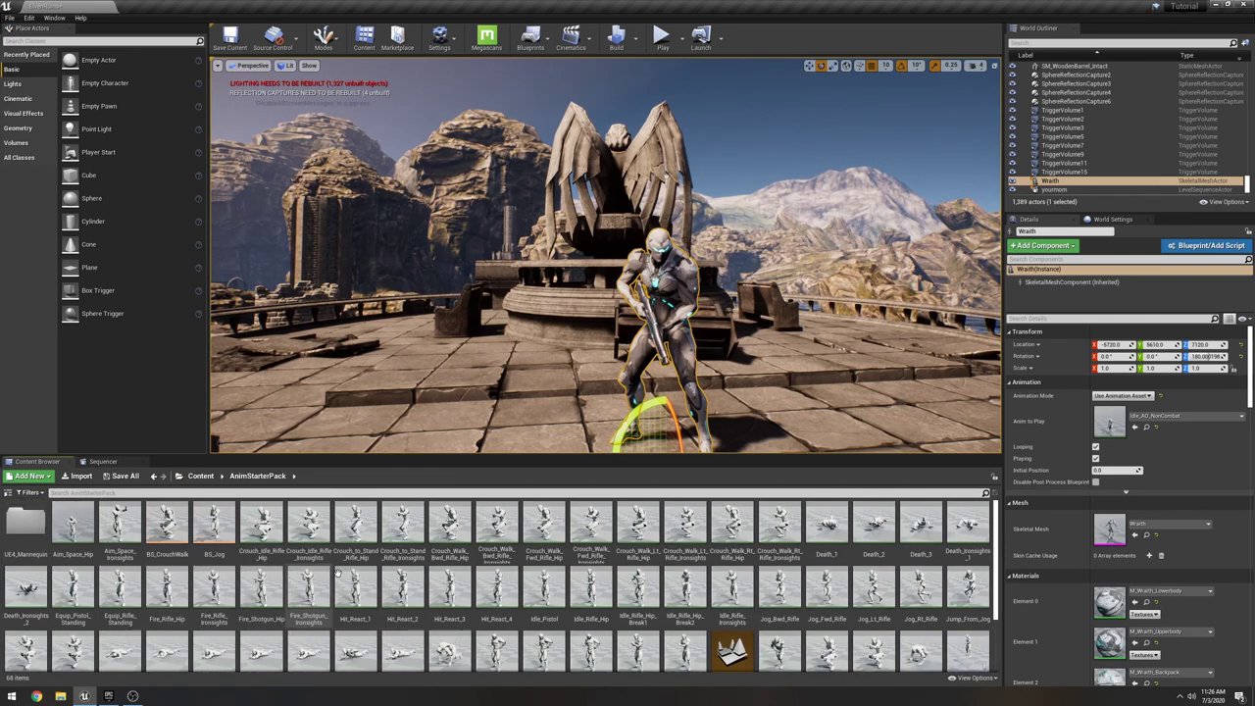
{"action": "scroll", "coordinate": [364, 571], "scroll_direction": "down", "scroll_amount": 1}
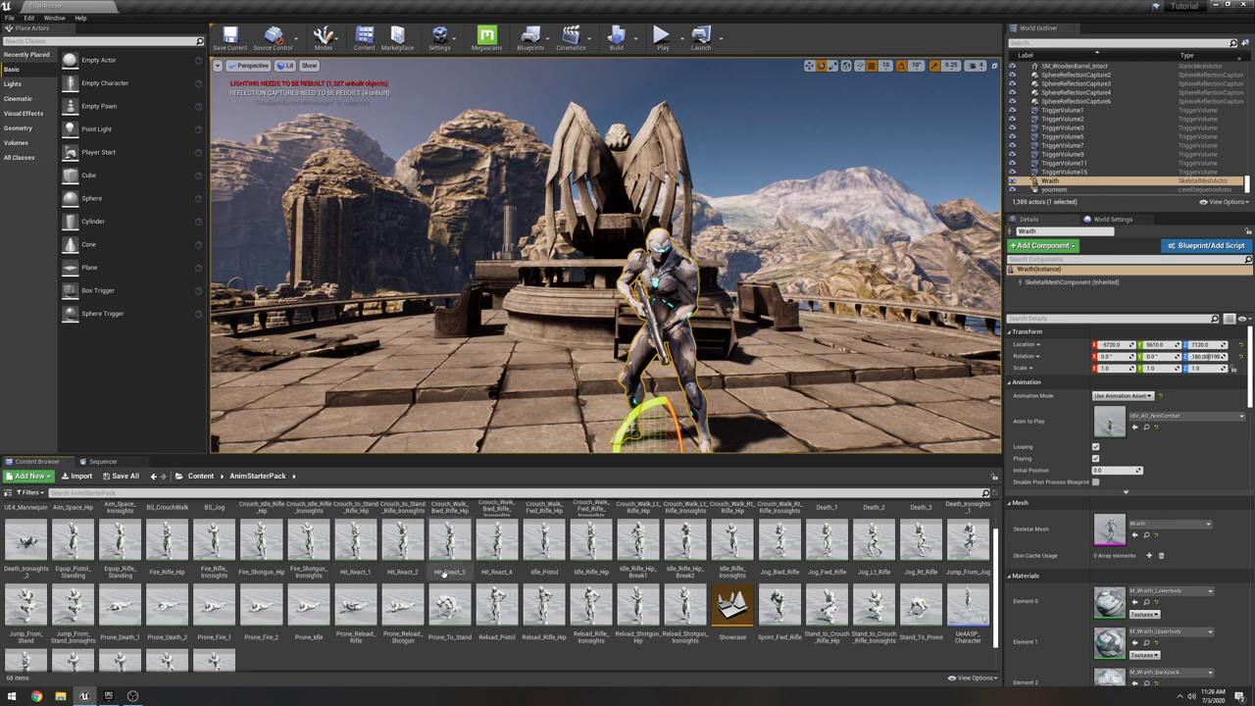
{"action": "scroll", "coordinate": [384, 606], "scroll_direction": "down", "scroll_amount": 1}
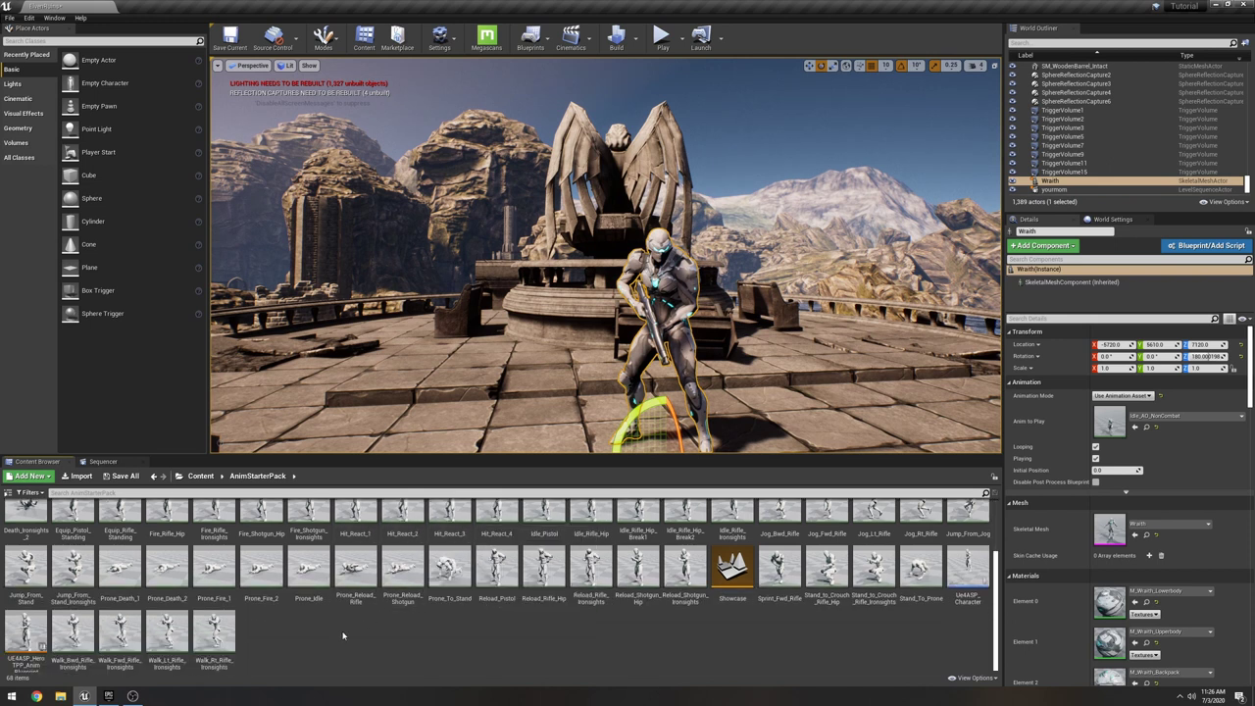
- Duplicate the Walk_Lt_Rifle_Ironsights animation and retarget the copy to Wraith_Skeleton
{"action": "right_click", "coordinate": [164, 638]}
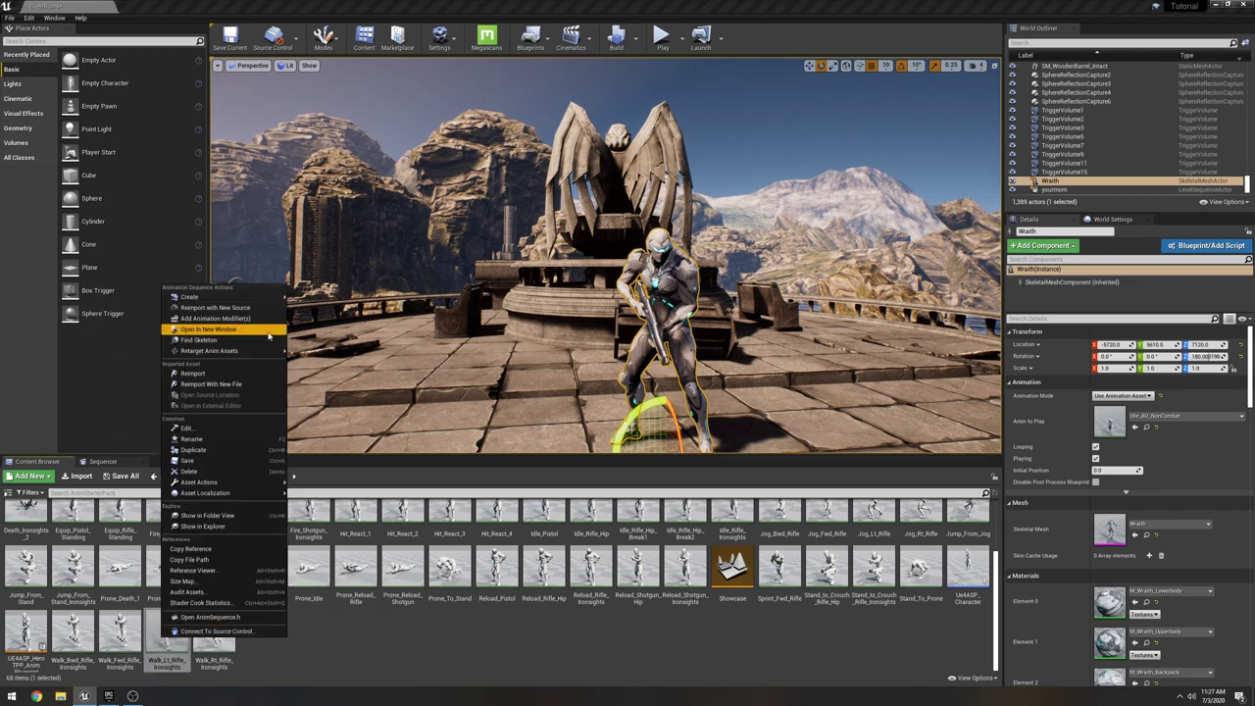
{"action": "mouse_move", "coordinate": [245, 350]}
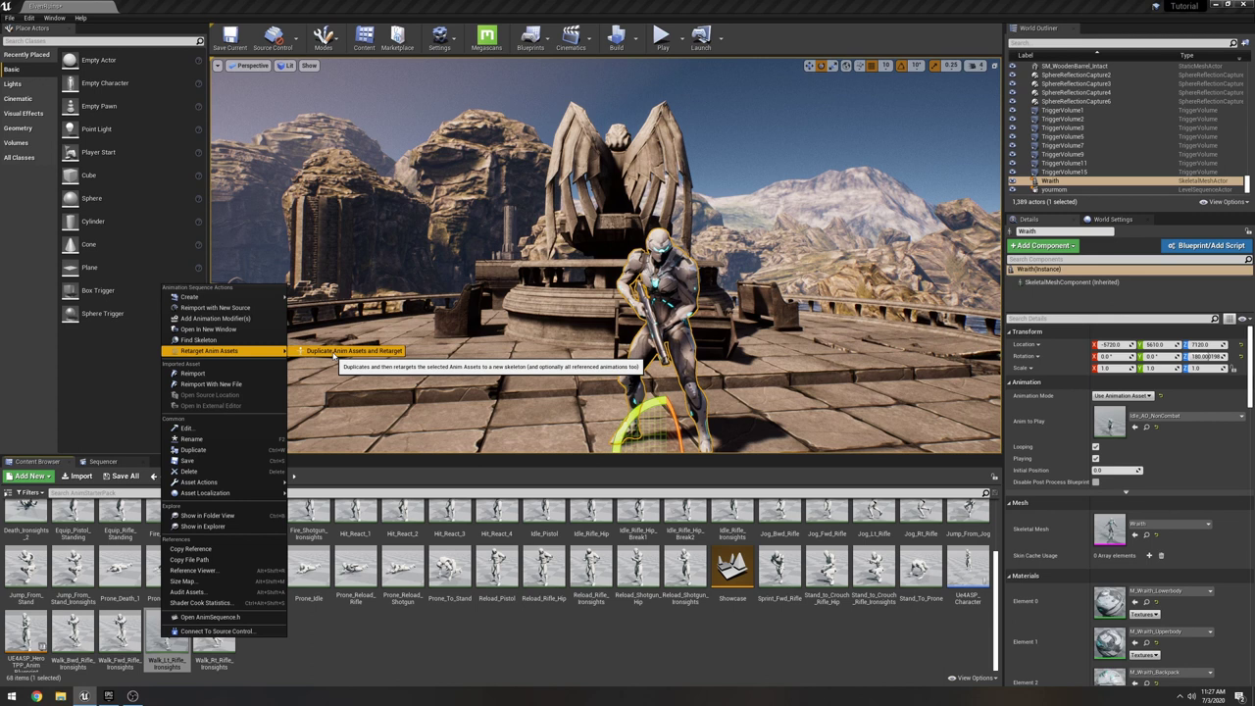
{"action": "left_click", "coordinate": [336, 351]}
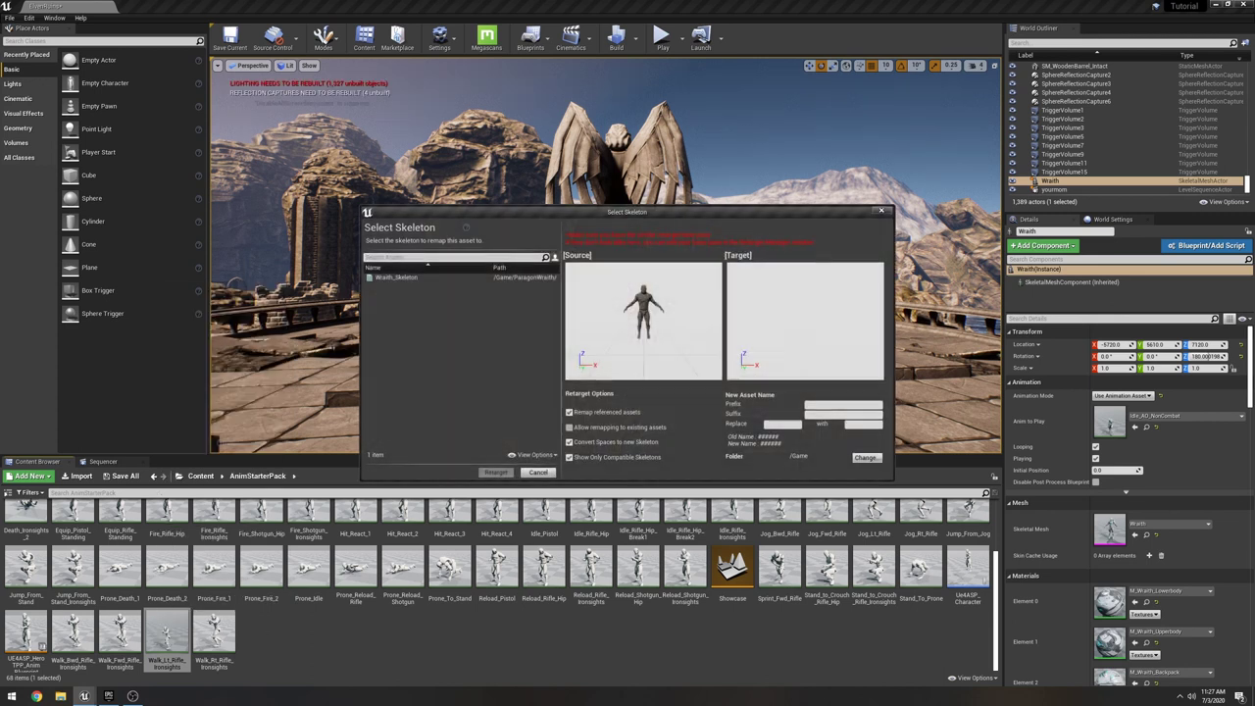
{"action": "left_click", "coordinate": [421, 278]}
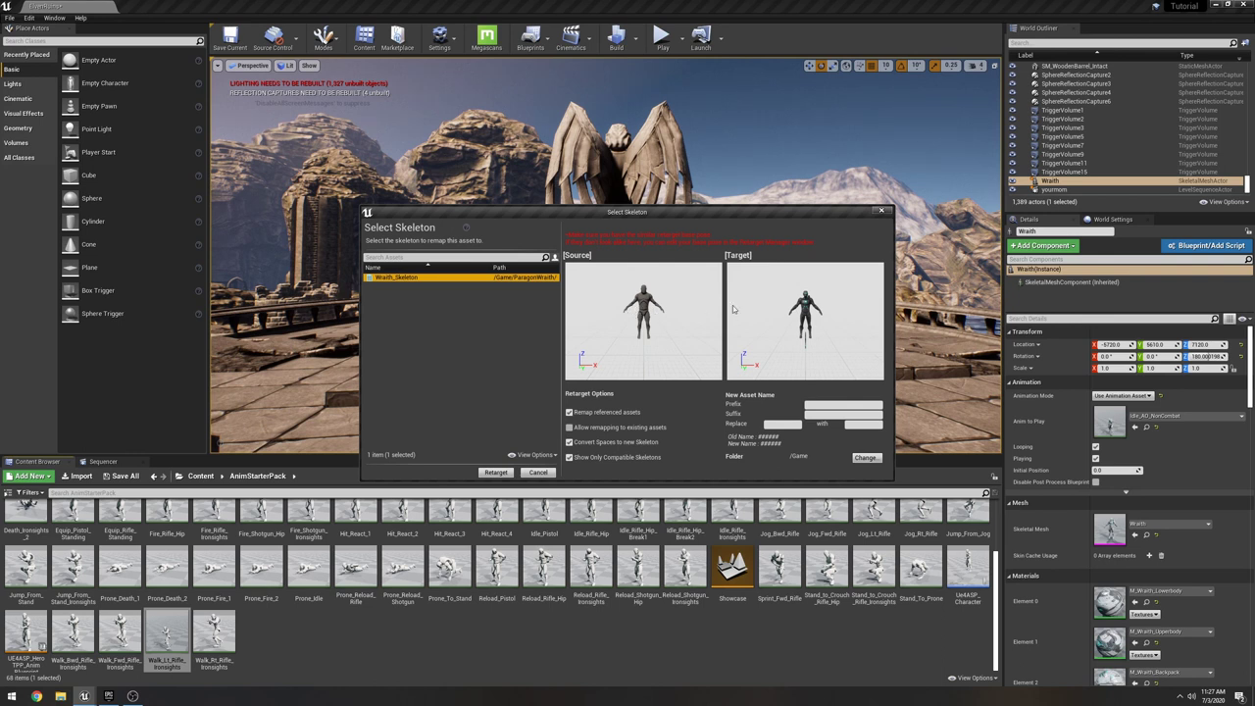
{"action": "left_click", "coordinate": [495, 472]}
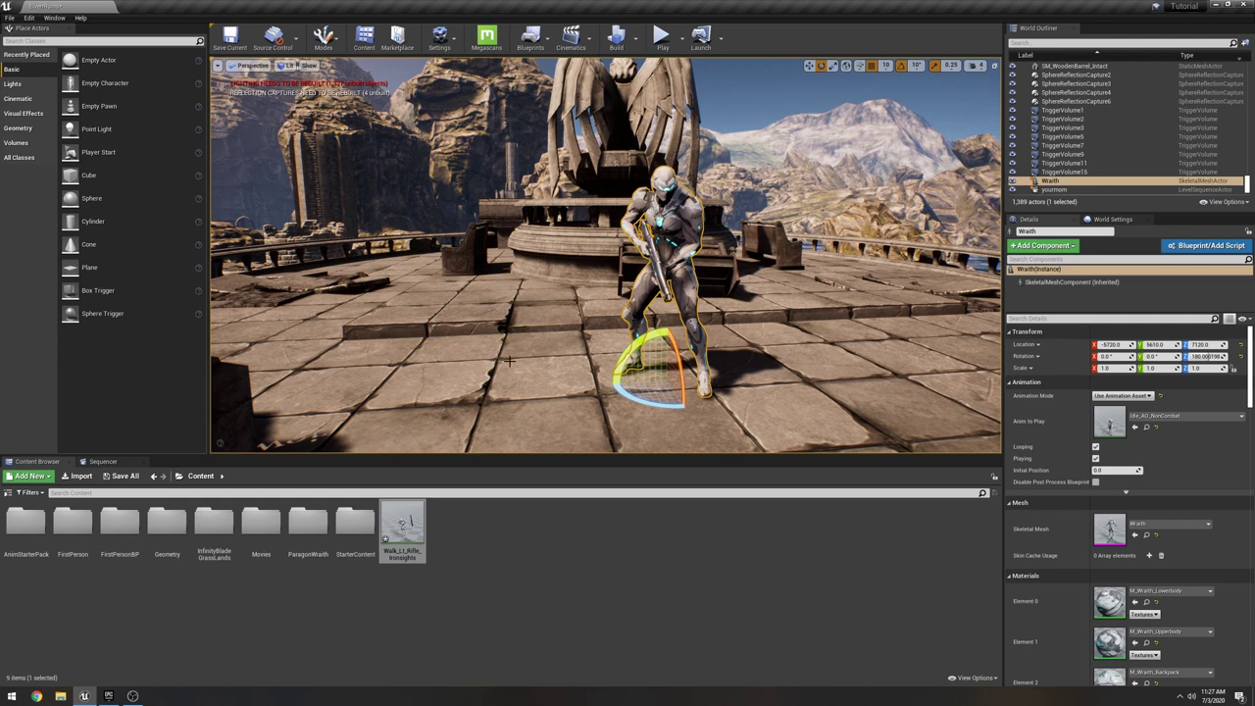
- Place the retargeted Walk_Lt_Rifle_Ironsights animation in the level beside the Wraith and rotate it to about 160° around Z
{"action": "left_click_drag", "start_coordinate": [393, 529], "coordinate": [432, 397]}
{"action": "key", "text": "w"}
{"action": "key", "text": "e"}
{"action": "left_click_drag", "start_coordinate": [555, 391], "coordinate": [598, 384]}
{"action": "key", "text": "a"}
{"action": "right_click_drag", "start_coordinate": [598, 384], "coordinate": [706, 385]}
- Move the original Wraith along X to -6780, away from the newly placed walking character
{"action": "left_click", "coordinate": [770, 281]}
{"action": "key", "text": "d"}
{"action": "right_click_drag", "start_coordinate": [771, 280], "coordinate": [686, 285]}
{"action": "key", "text": "w"}
{"action": "left_click_drag", "start_coordinate": [577, 370], "coordinate": [637, 364]}
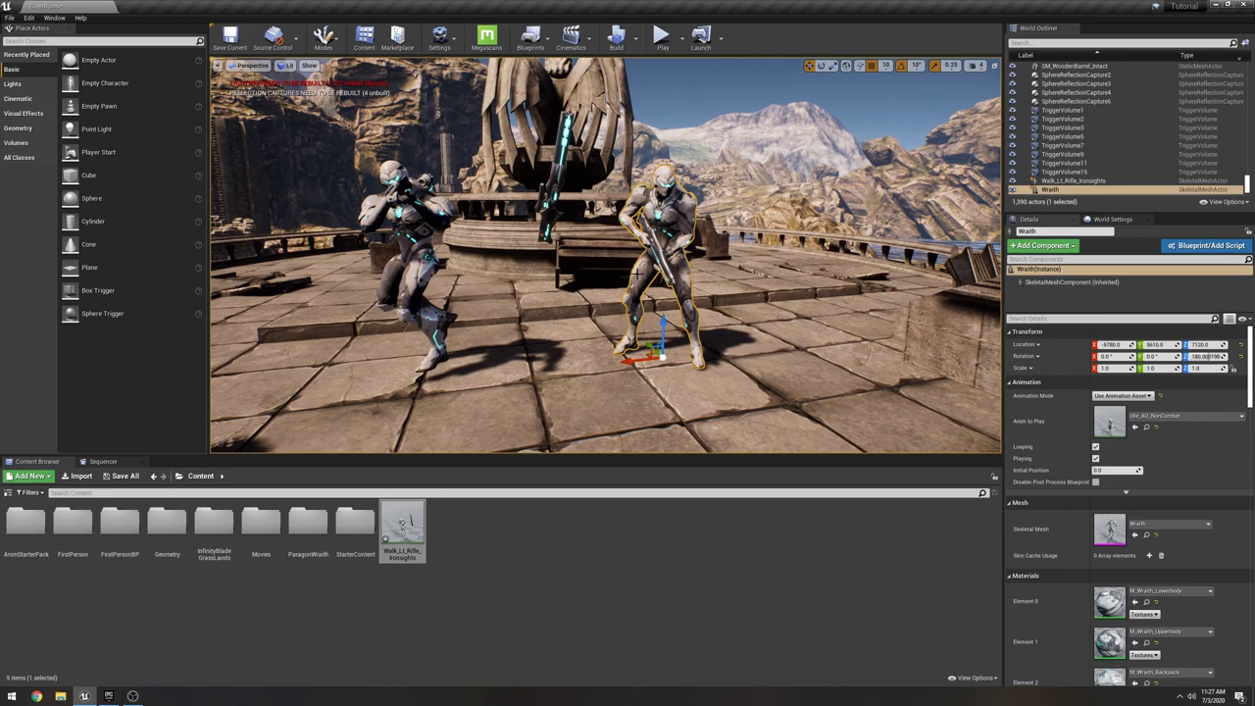
- Examine the retargeted walking character from several angles, comparing its pose and gun position with the original Wraith
{"action": "right_click_drag", "start_coordinate": [637, 274], "coordinate": [516, 272]}
{"action": "key", "text": "w"}
{"action": "key", "text": "s"}
{"action": "key", "text": "w"}
{"action": "key", "text": "s"}
{"action": "key", "text": "d"}
{"action": "left_click", "coordinate": [590, 286]}
{"action": "key", "text": "s"}
{"action": "left_click", "coordinate": [522, 282]}
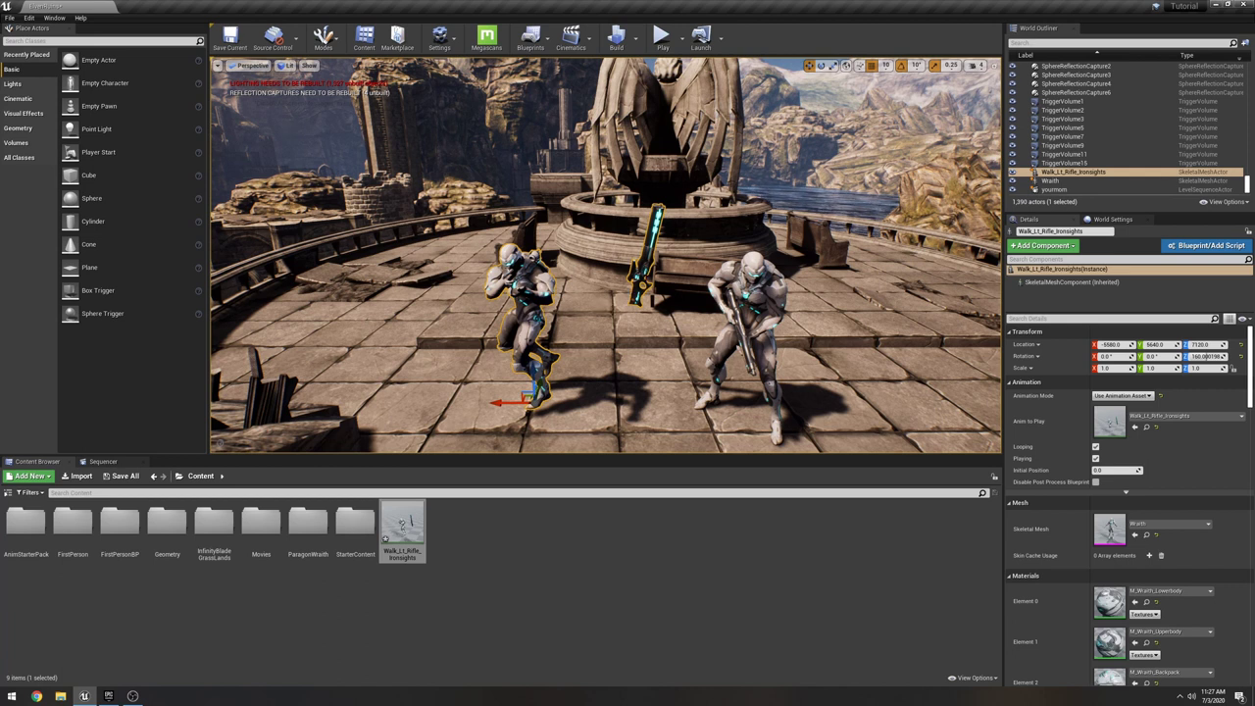
{"action": "left_click", "coordinate": [642, 265]}
{"action": "left_click", "coordinate": [480, 223]}
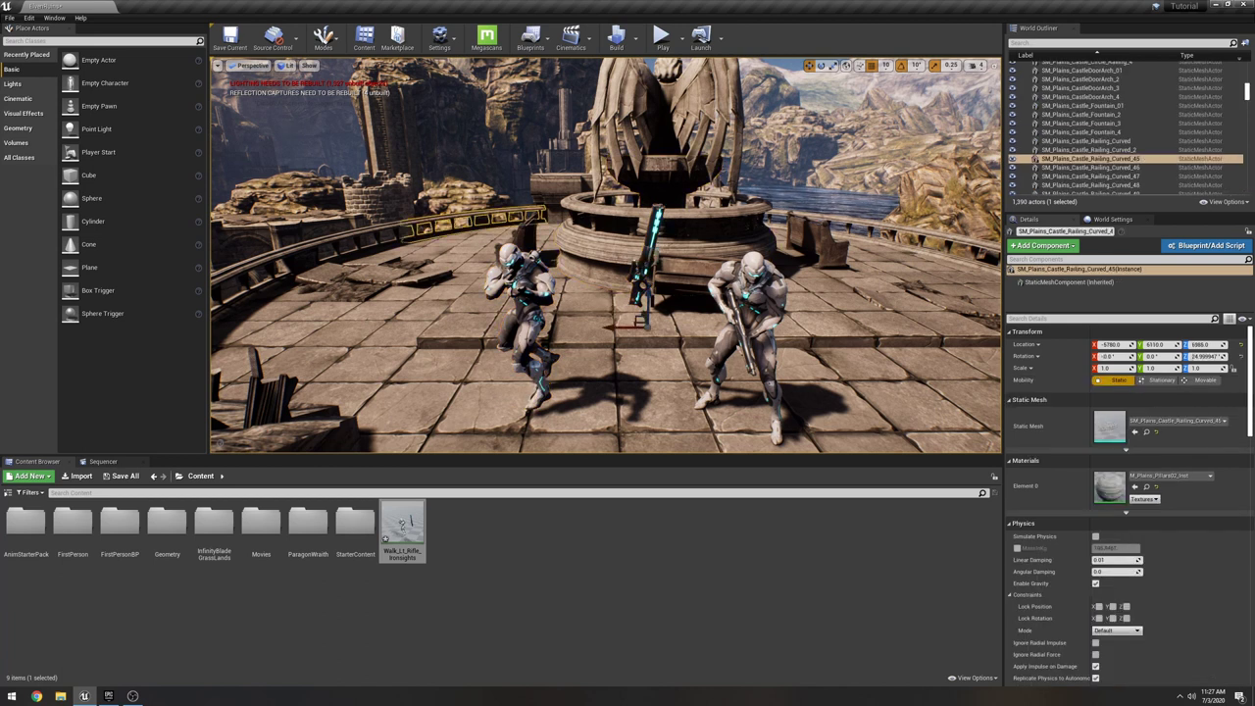
{"action": "left_click", "coordinate": [524, 279]}
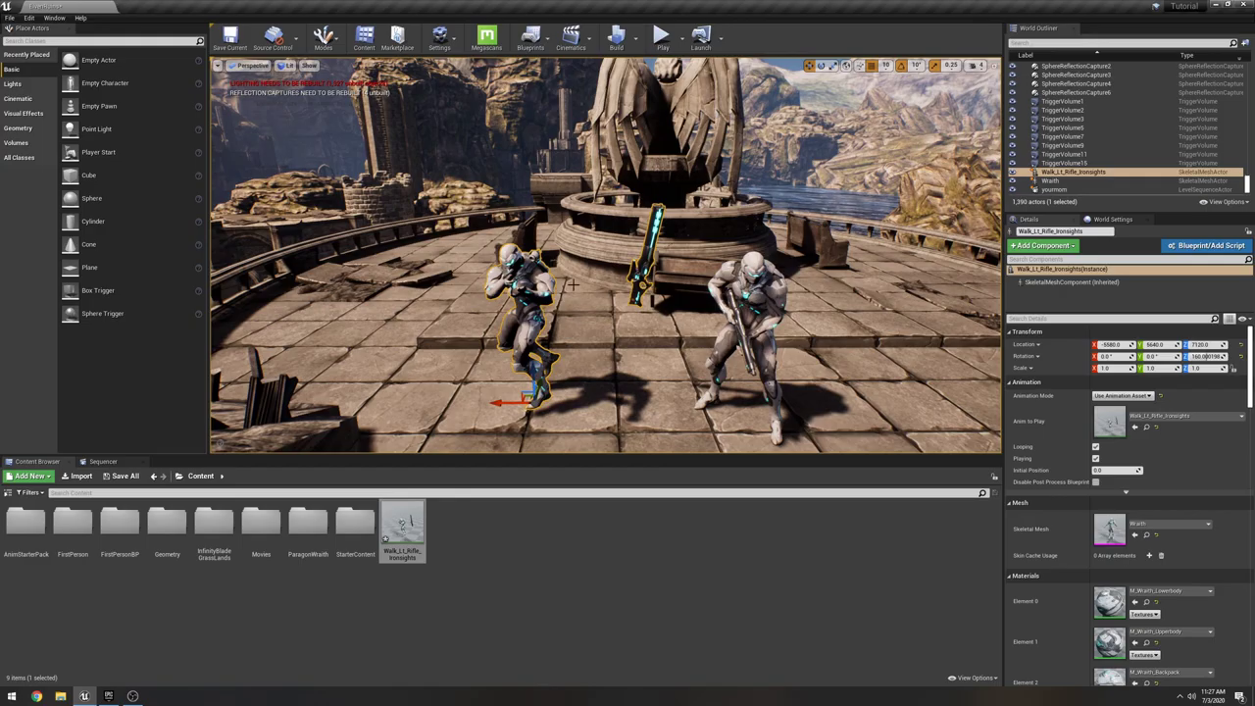
{"action": "right_click_drag", "start_coordinate": [573, 284], "coordinate": [481, 294]}
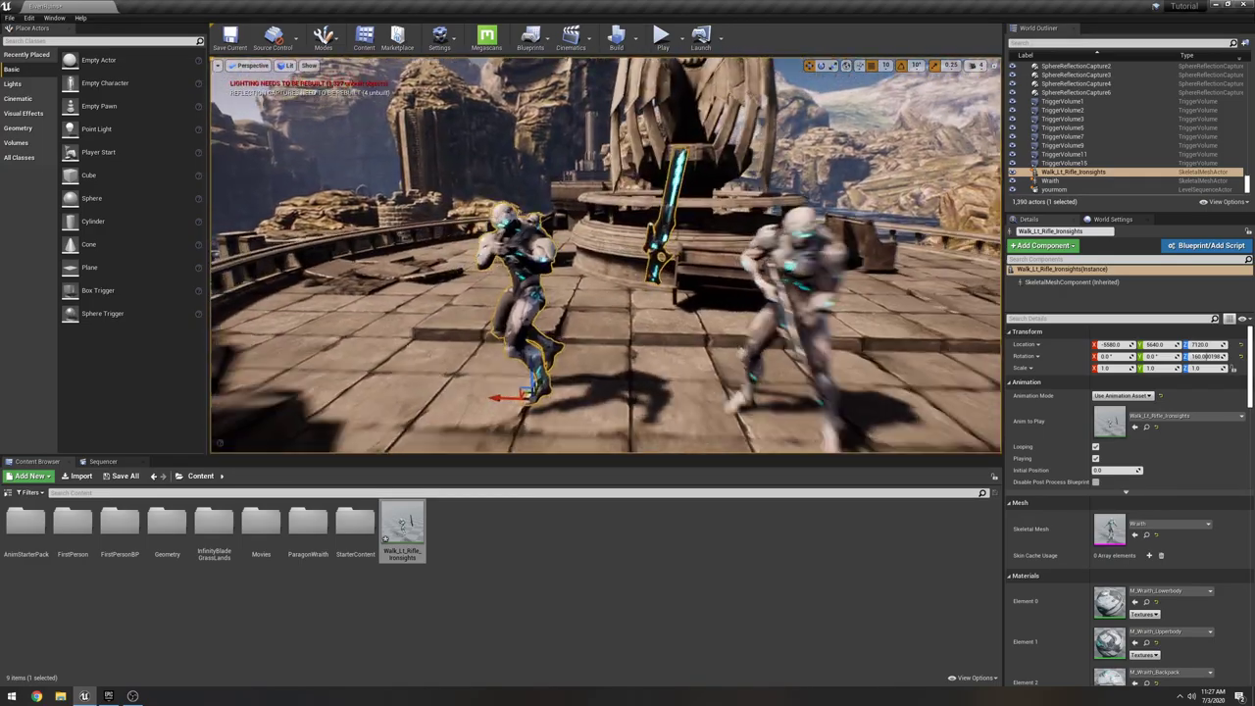
{"action": "left_click_drag", "start_coordinate": [696, 259], "coordinate": [745, 263], "text": "alt"}
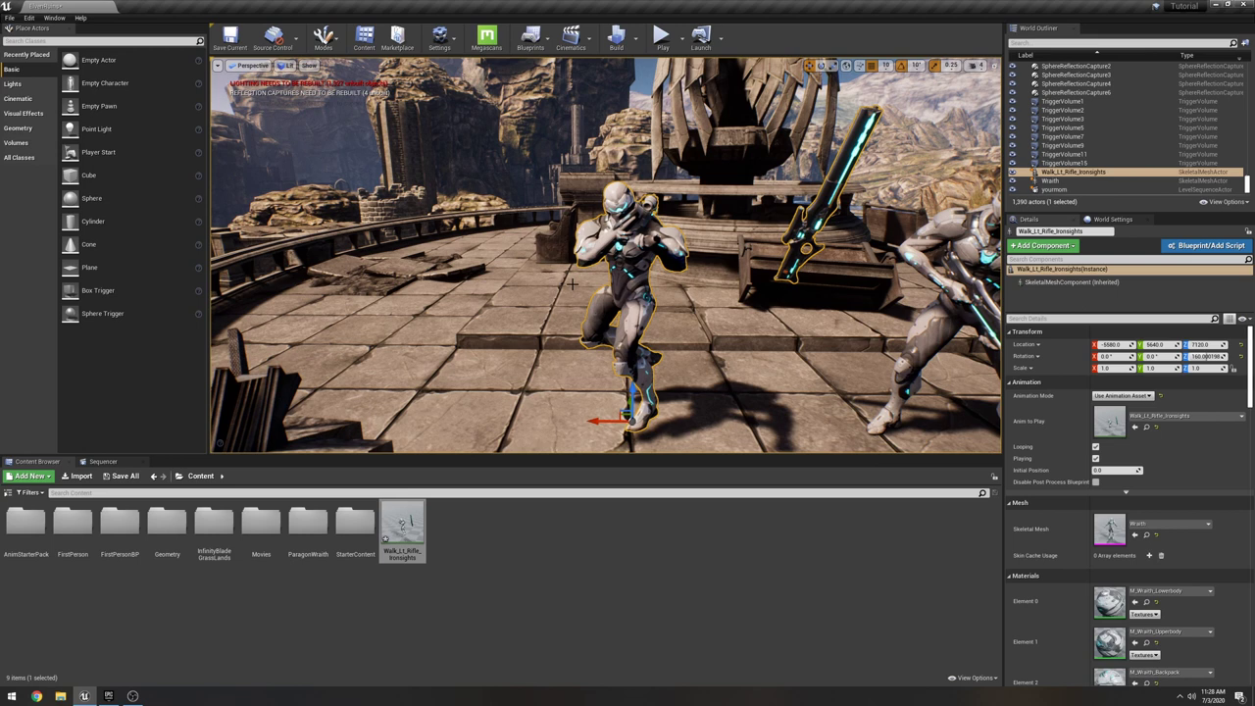
{"action": "right_click_drag", "start_coordinate": [573, 285], "coordinate": [628, 285]}
{"action": "left_click", "coordinate": [627, 284]}
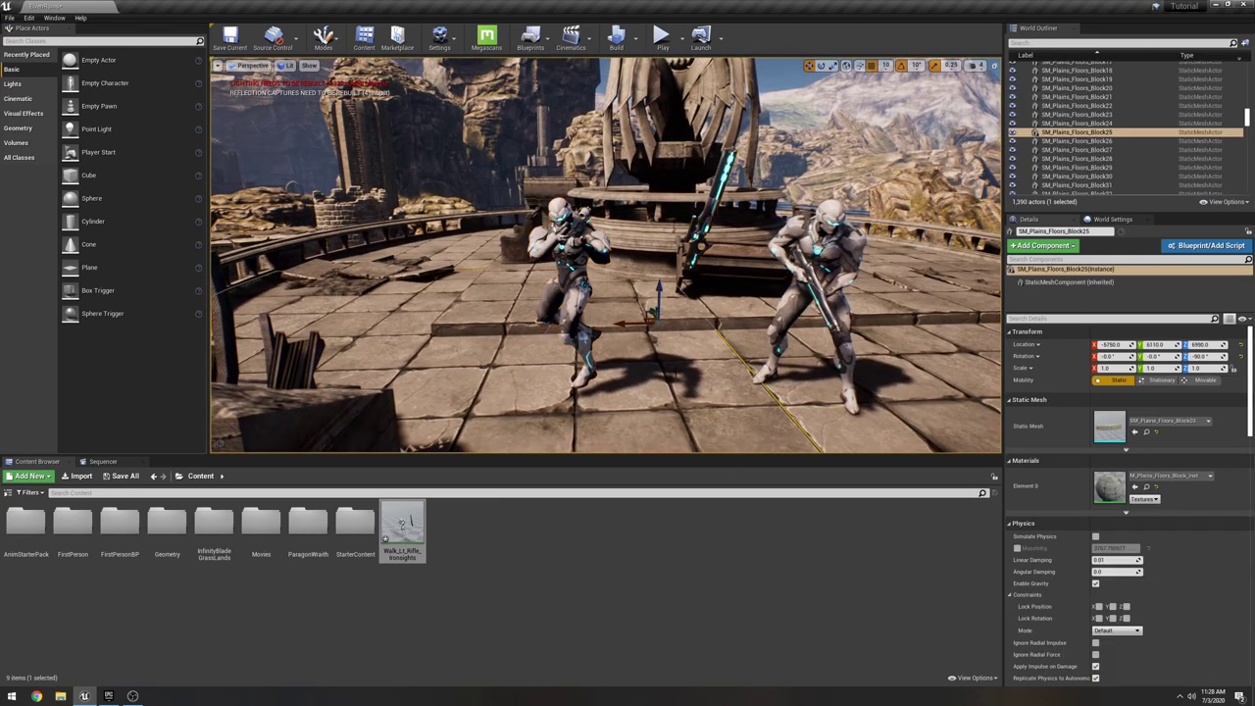
{"action": "left_click", "coordinate": [850, 385]}
{"action": "right_click_drag", "start_coordinate": [850, 385], "coordinate": [849, 377]}
- Open the M_Wraith_Gun material assigned to Element 3 of the Walk_Lt_Rifle_Ironsights actor
{"action": "left_click", "coordinate": [568, 282]}
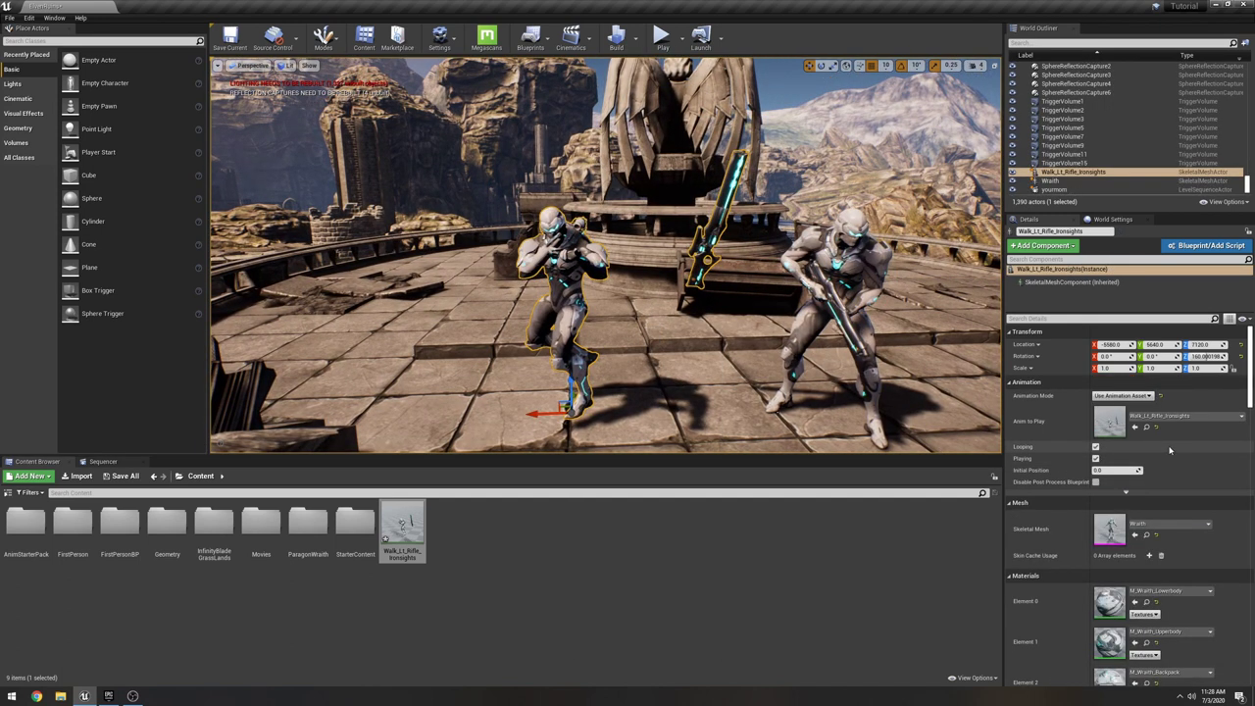
{"action": "scroll", "coordinate": [1169, 449], "scroll_direction": "down", "scroll_amount": 3}
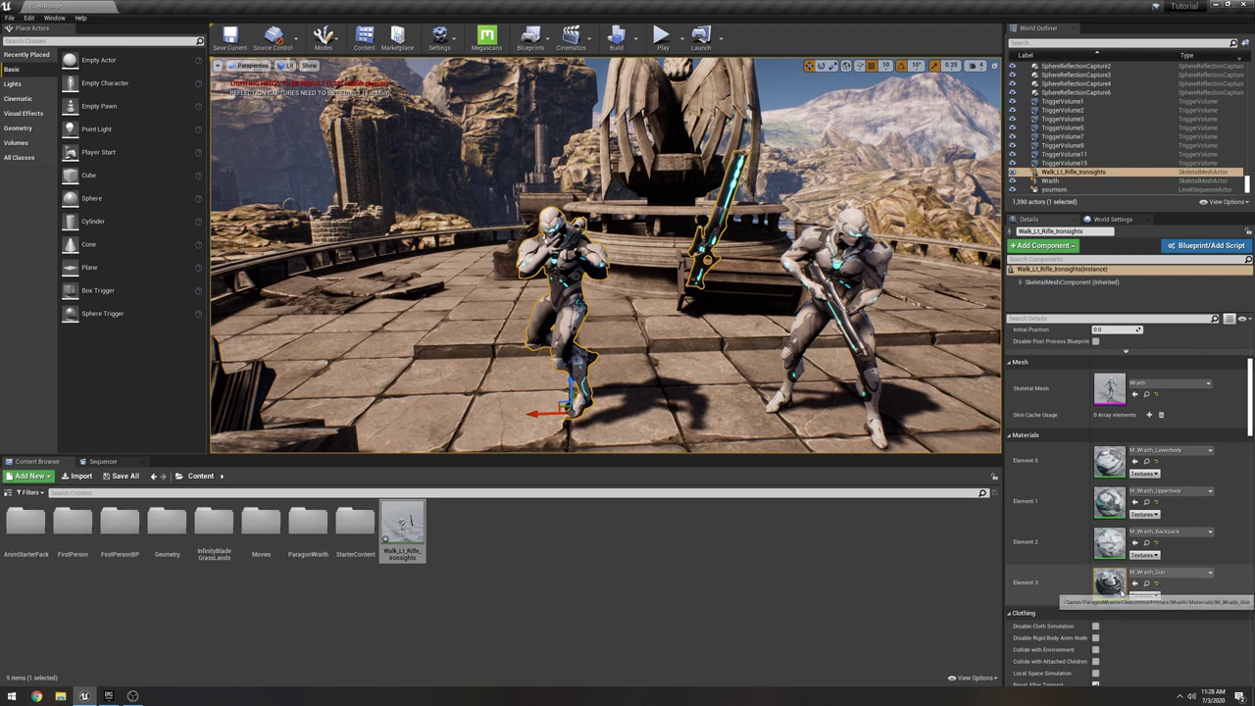
{"action": "double_click", "coordinate": [1112, 582]}
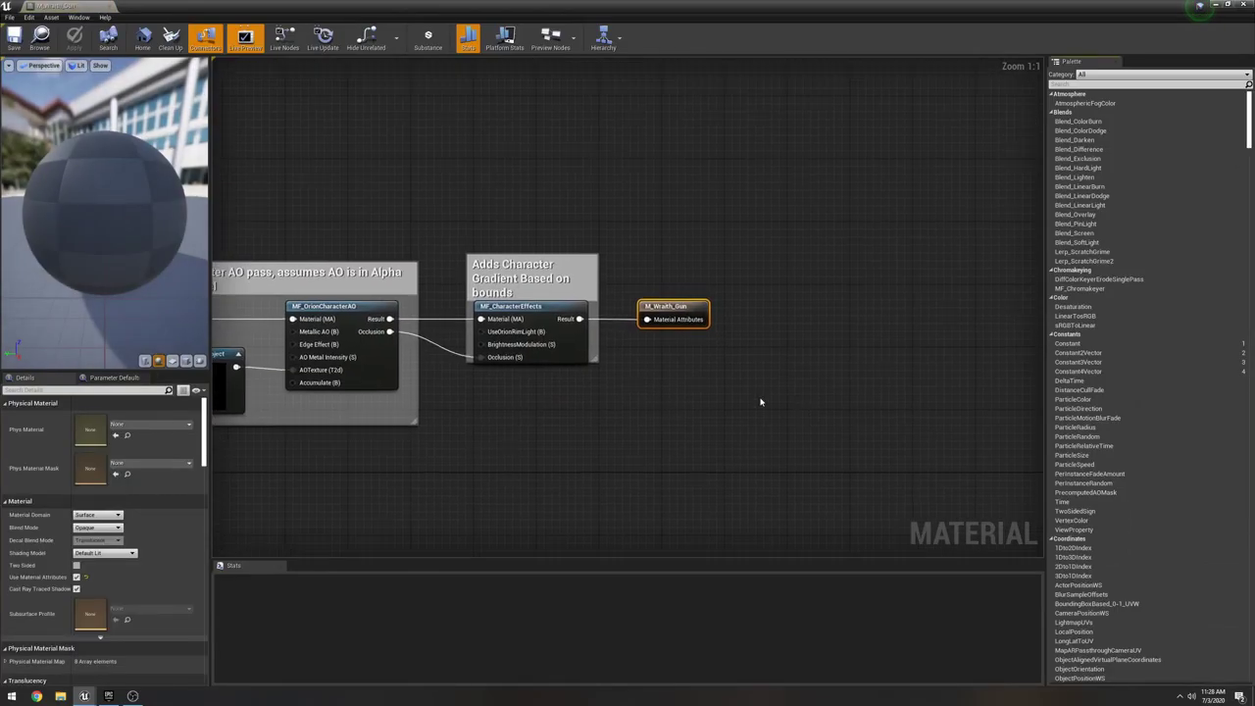
- Delete all nodes feeding the M_Wraith_Gun output, leaving only the material's result node in the graph
{"action": "scroll", "coordinate": [631, 405], "scroll_direction": "down", "scroll_amount": 5}
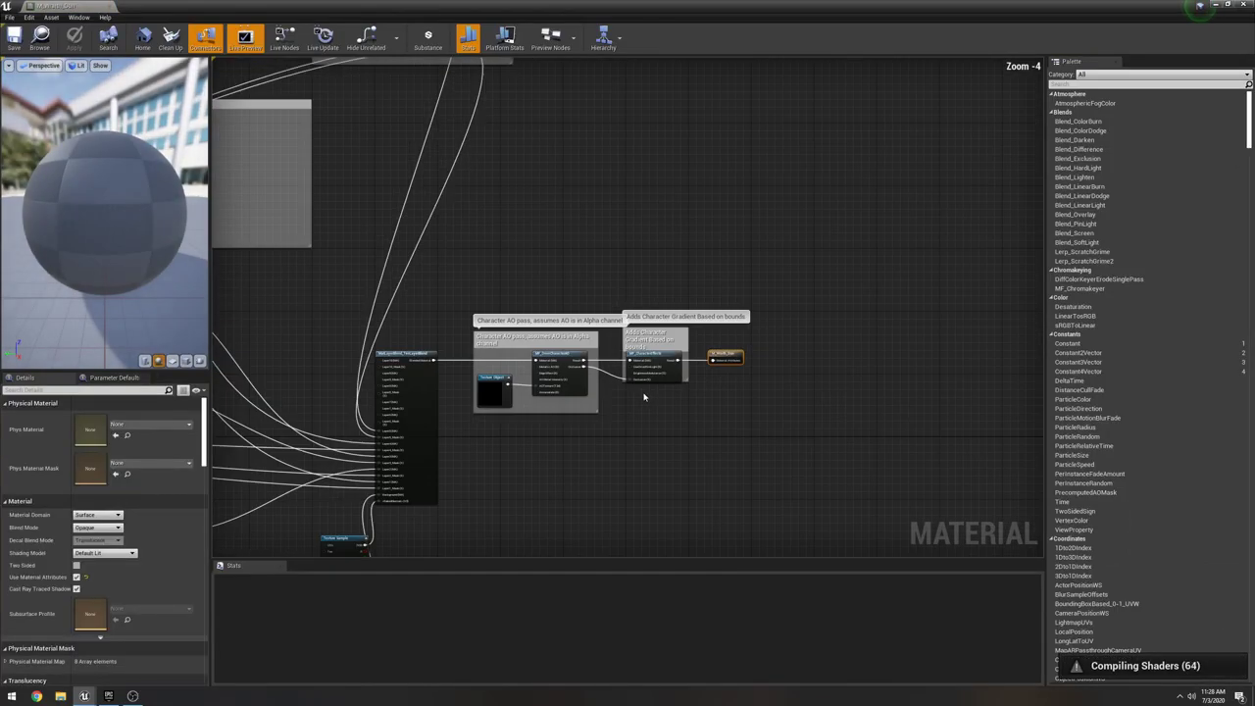
{"action": "scroll", "coordinate": [628, 398], "scroll_direction": "down", "scroll_amount": 3}
{"action": "right_click_drag", "start_coordinate": [675, 418], "coordinate": [791, 358]}
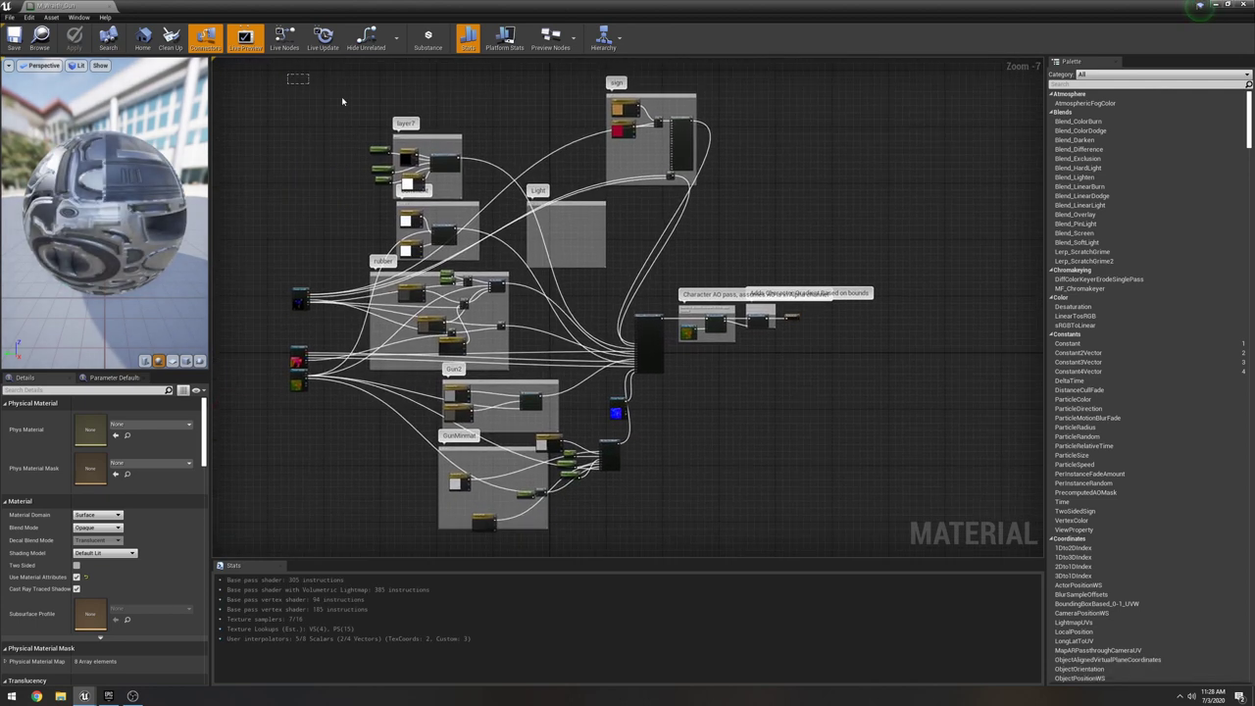
{"action": "left_click_drag", "start_coordinate": [342, 101], "coordinate": [760, 416]}
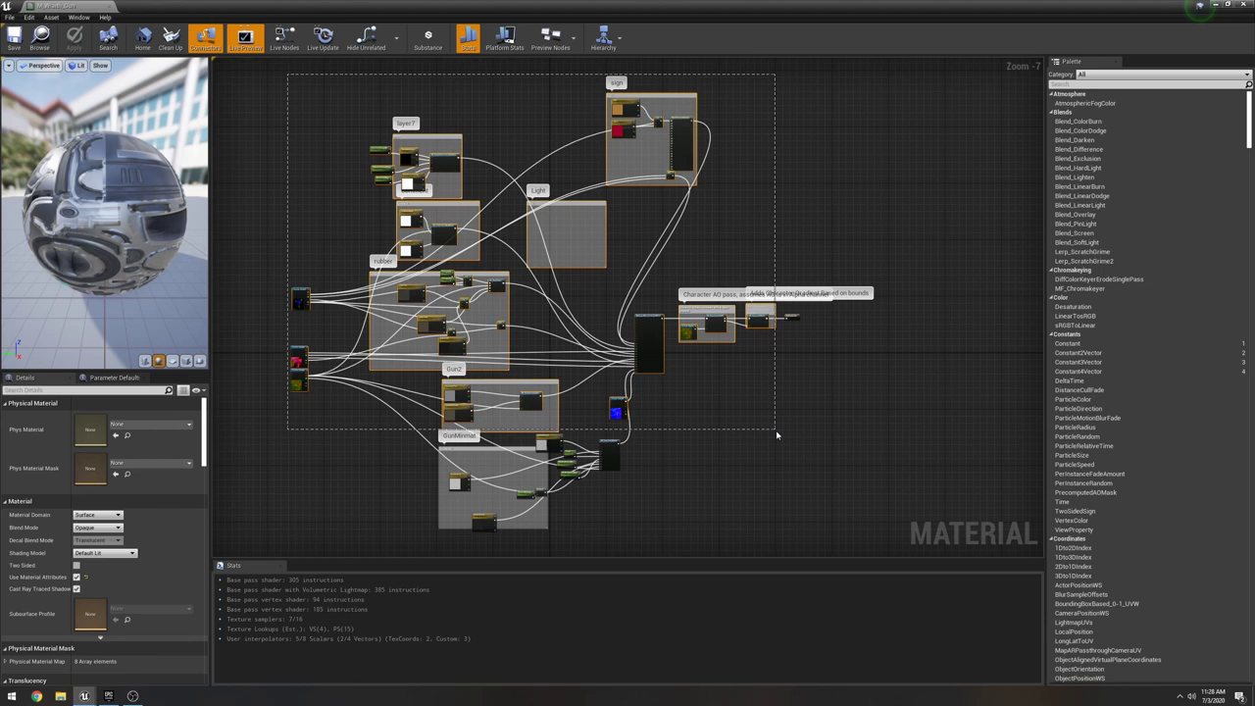
{"action": "left_click_drag", "start_coordinate": [777, 434], "coordinate": [768, 503]}
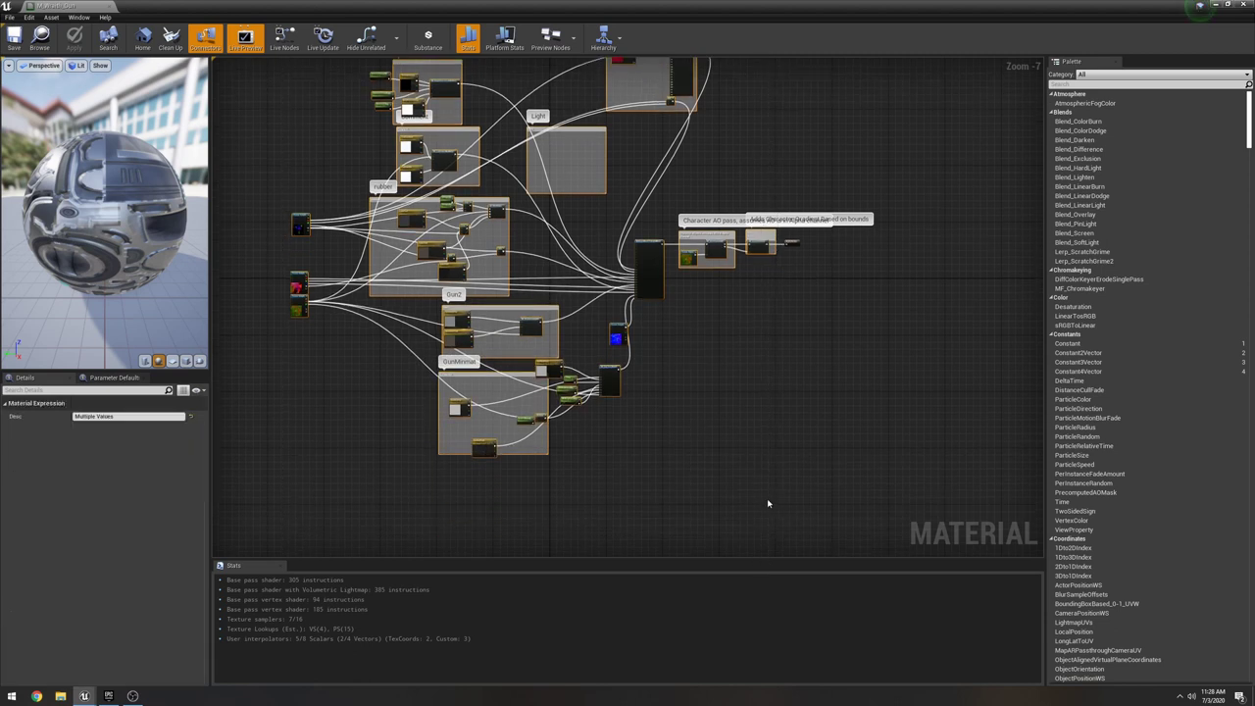
{"action": "key", "text": "Delete"}
- Add a MatLayerBlend_OverrideOpacity node and connect its Blended Material output to the Material Attributes of M_Wraith_Gun
{"action": "scroll", "coordinate": [823, 284], "scroll_direction": "up", "scroll_amount": 7}
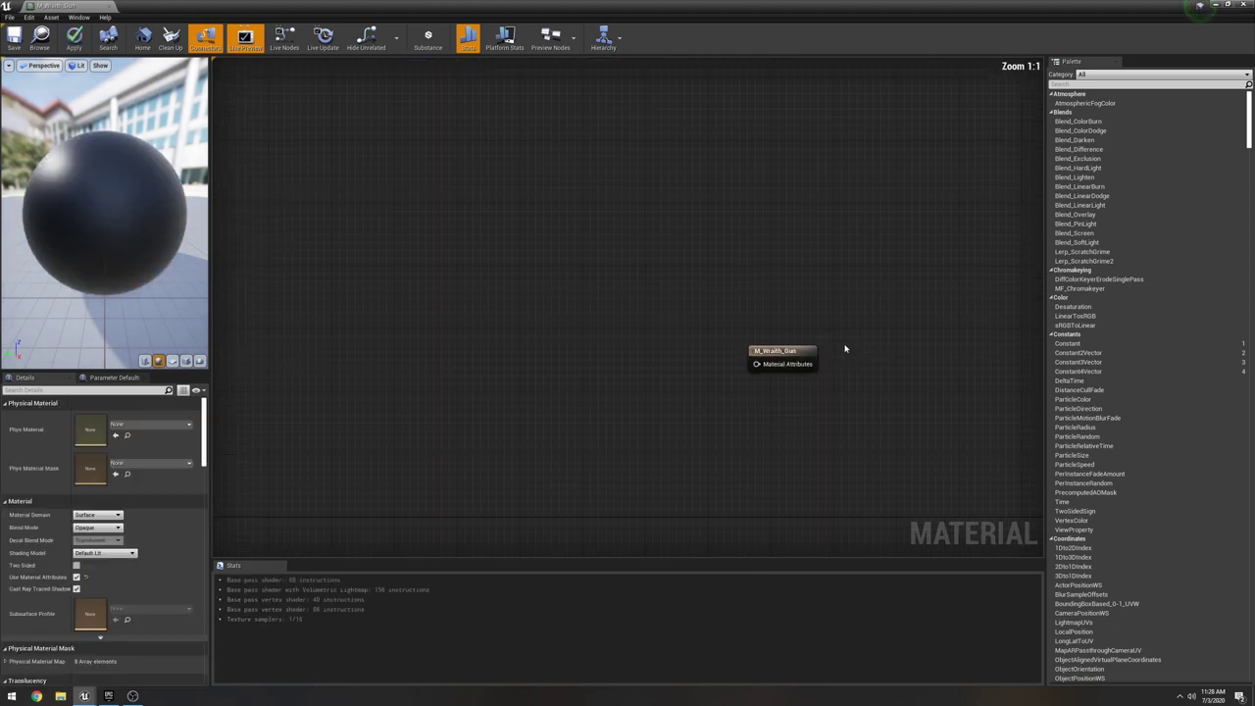
{"action": "right_click_drag", "start_coordinate": [827, 348], "coordinate": [670, 272]}
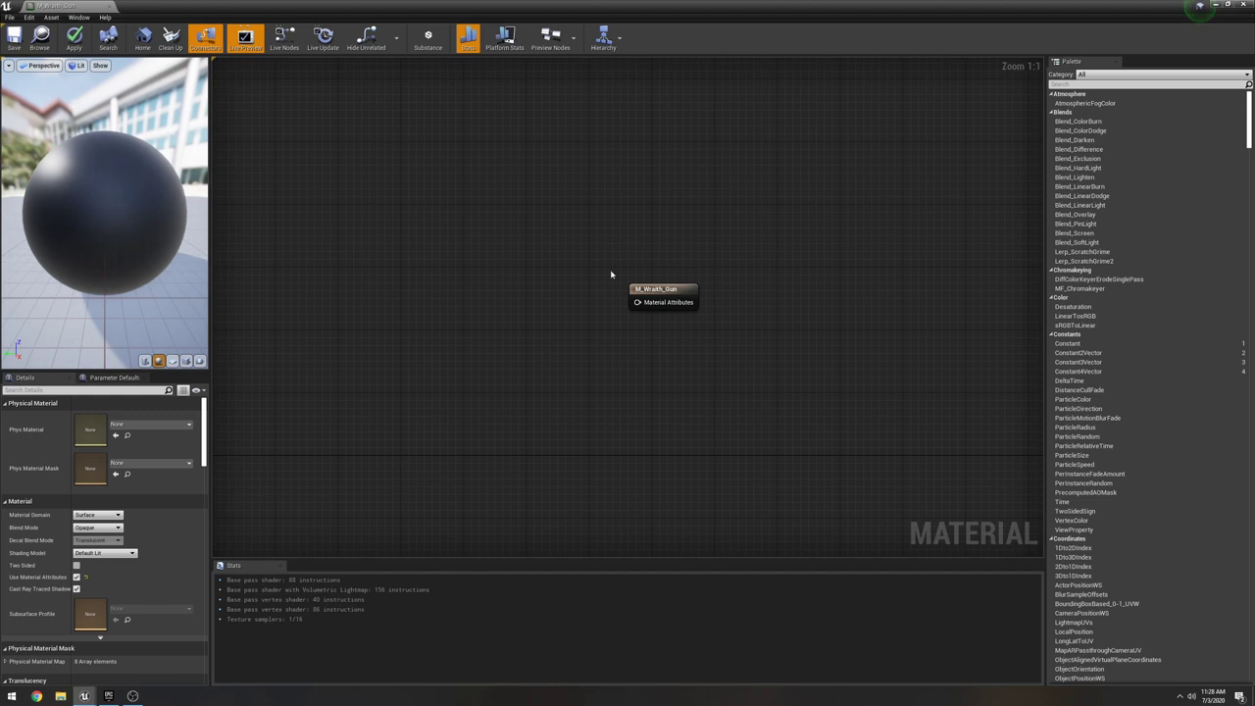
{"action": "right_click", "coordinate": [519, 302]}
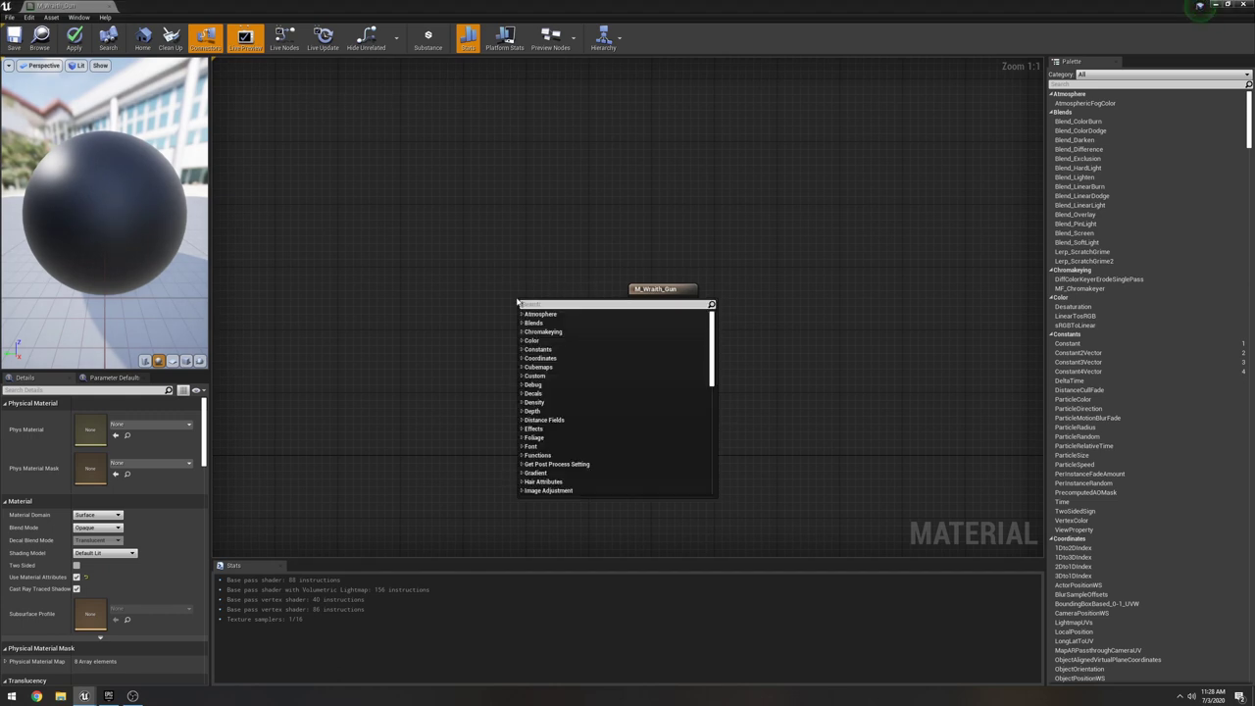
{"action": "type", "text": "opa"}
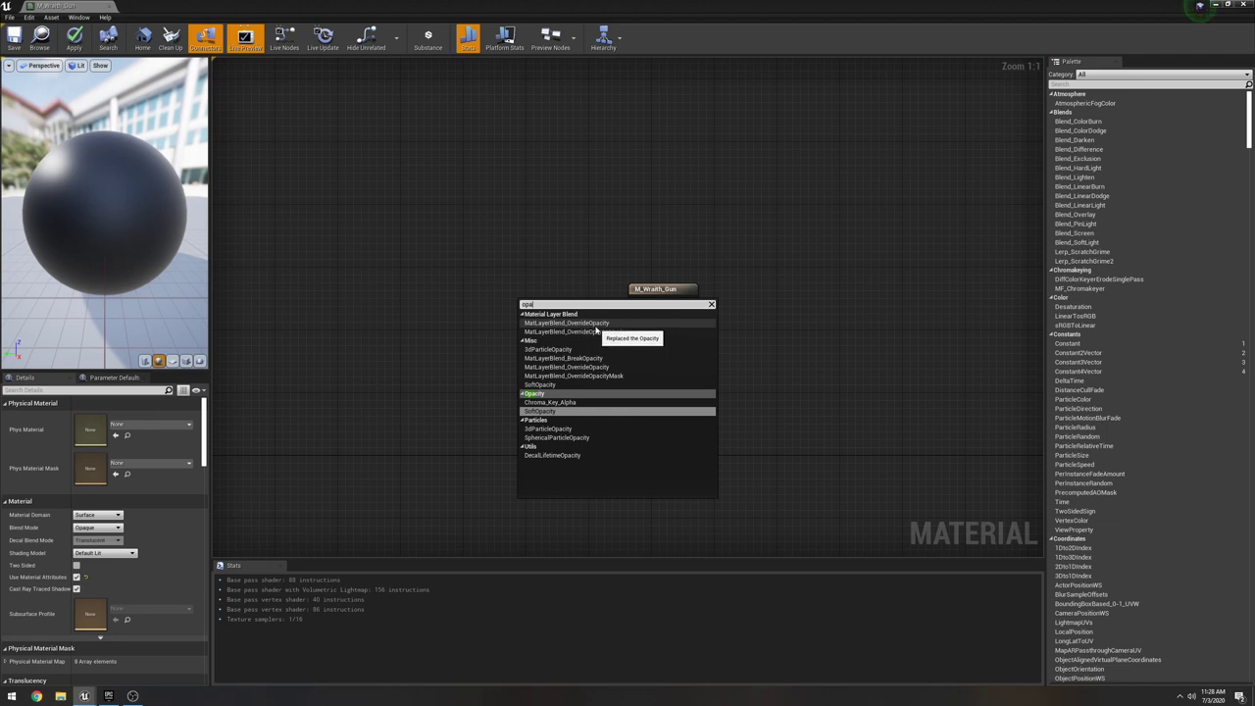
{"action": "left_click", "coordinate": [595, 324]}
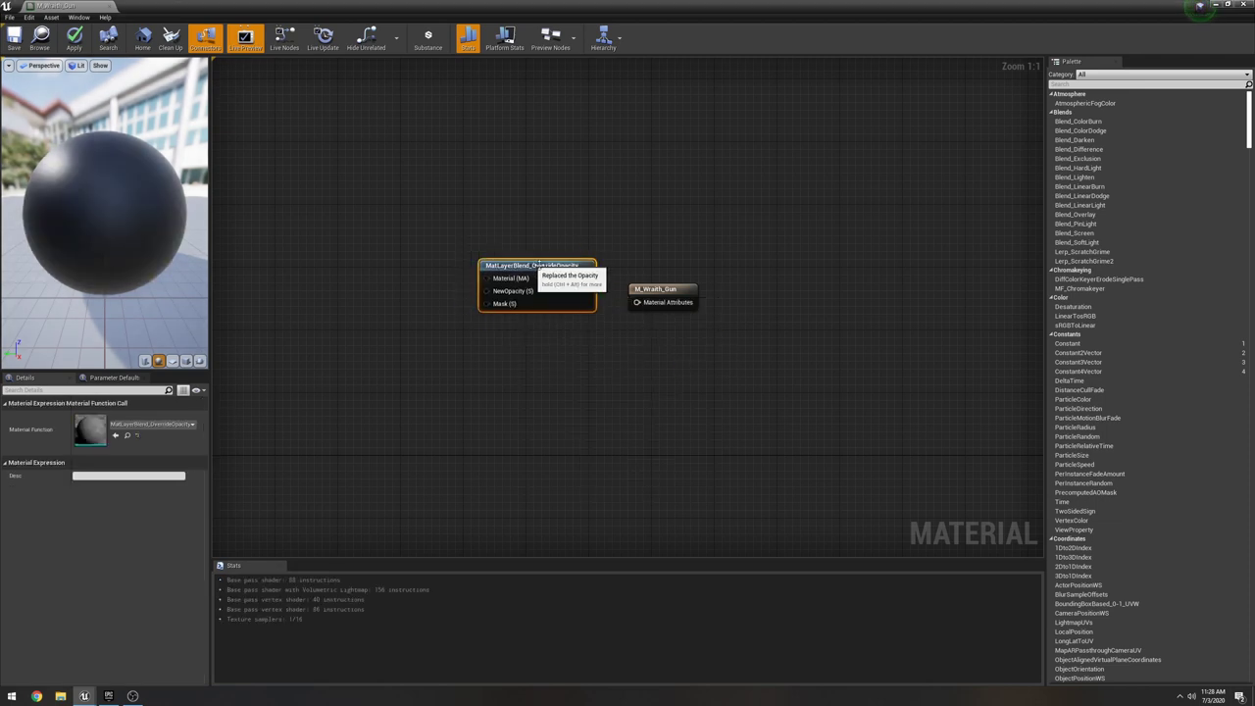
{"action": "left_click_drag", "start_coordinate": [586, 278], "coordinate": [637, 302]}
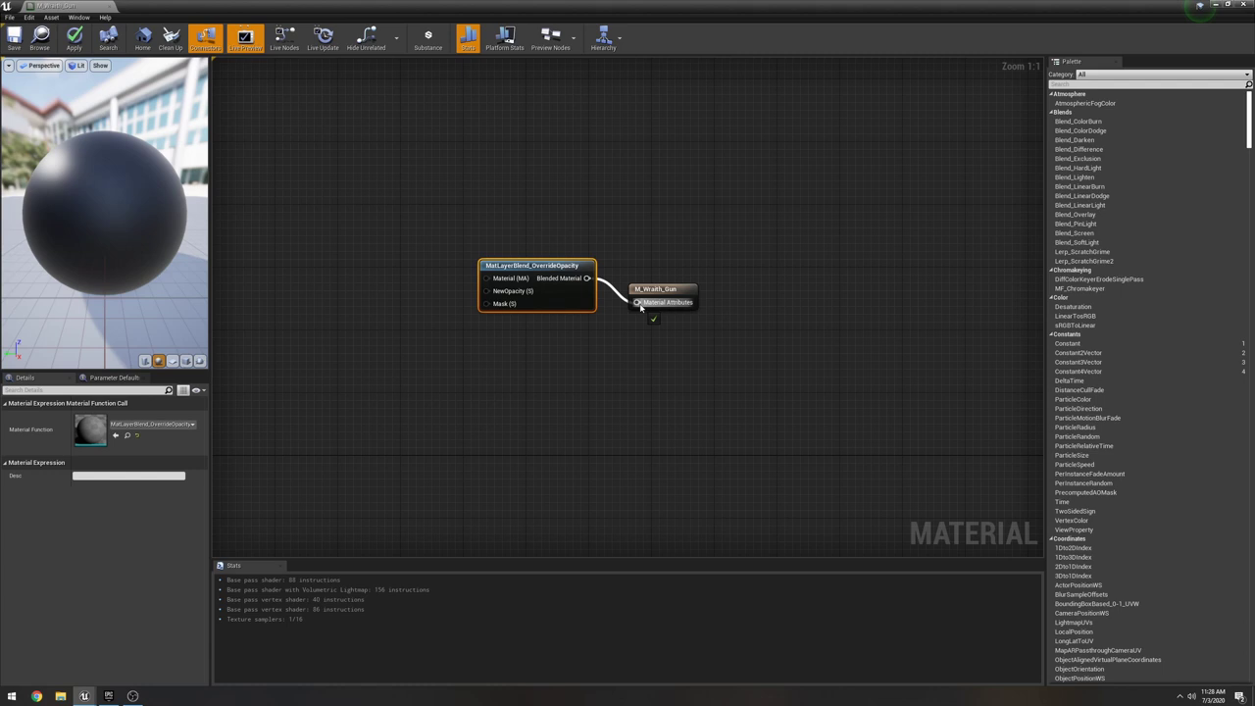
- Add a Constant node with value 0 and connect it to the NewOpacity input of MatLayerBlend_OverrideOpacity
{"action": "right_click", "coordinate": [413, 323]}
{"action": "type", "text": "con"}
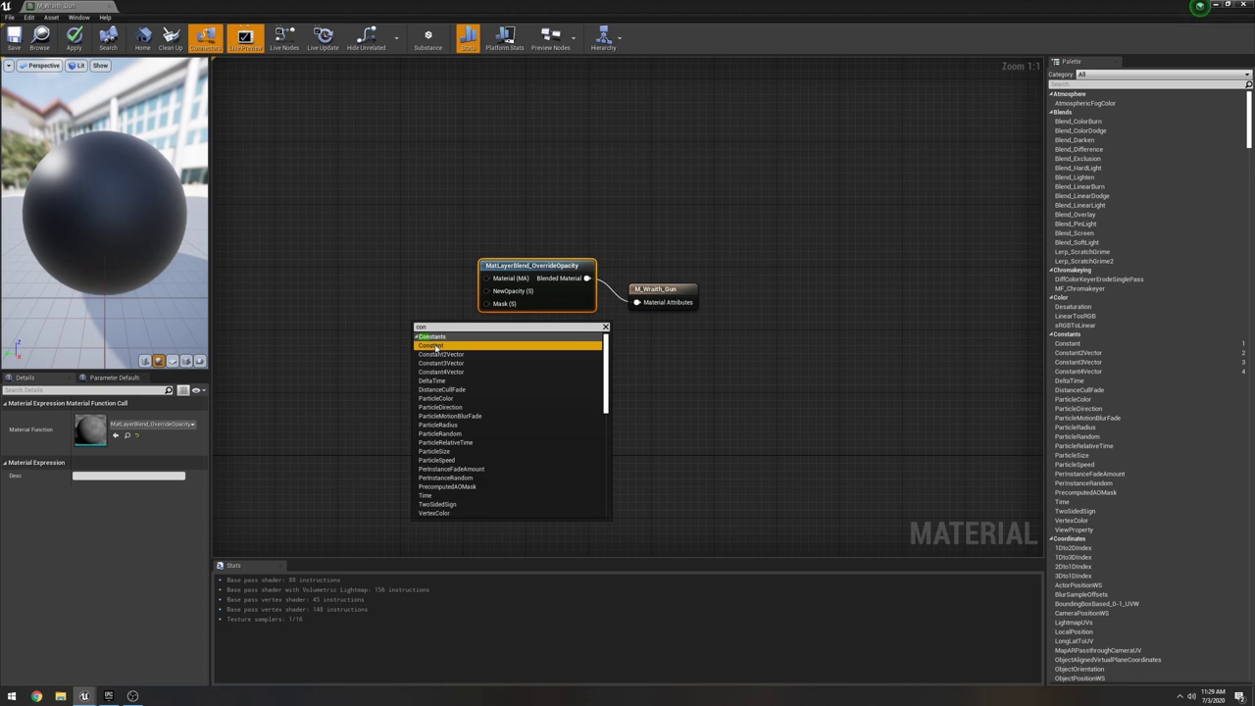
{"action": "left_click", "coordinate": [429, 345]}
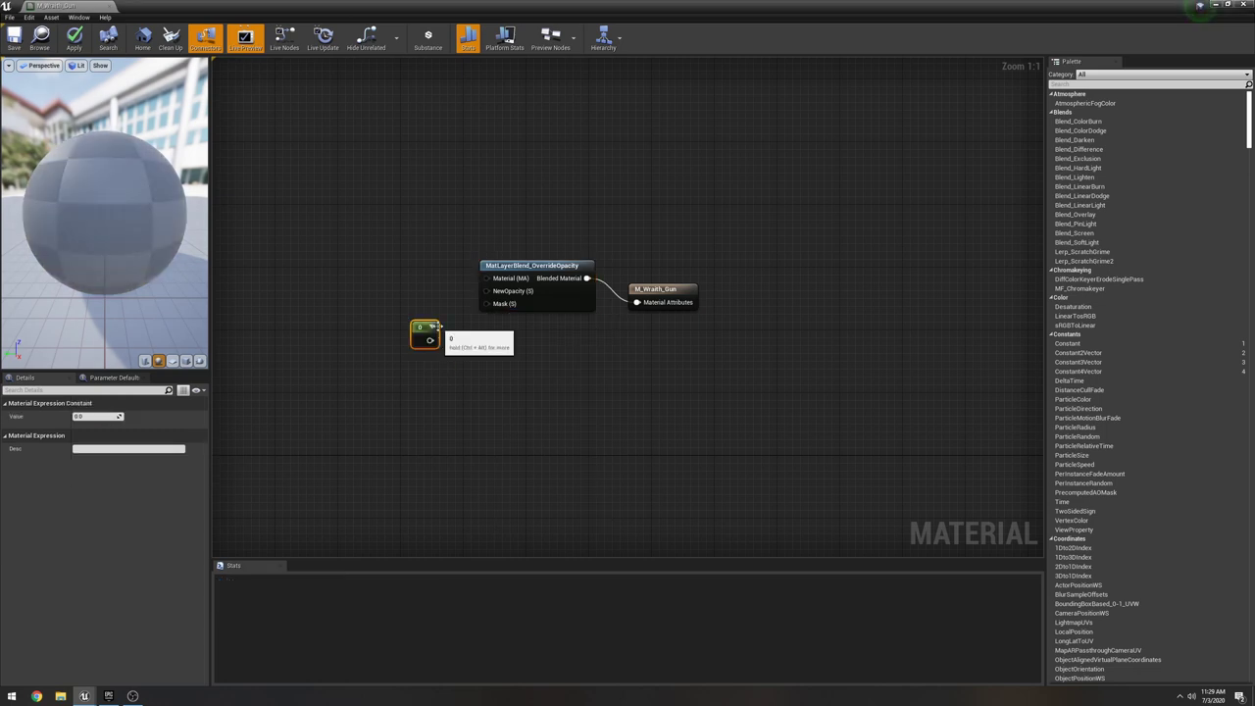
{"action": "left_click_drag", "start_coordinate": [403, 326], "coordinate": [486, 291]}
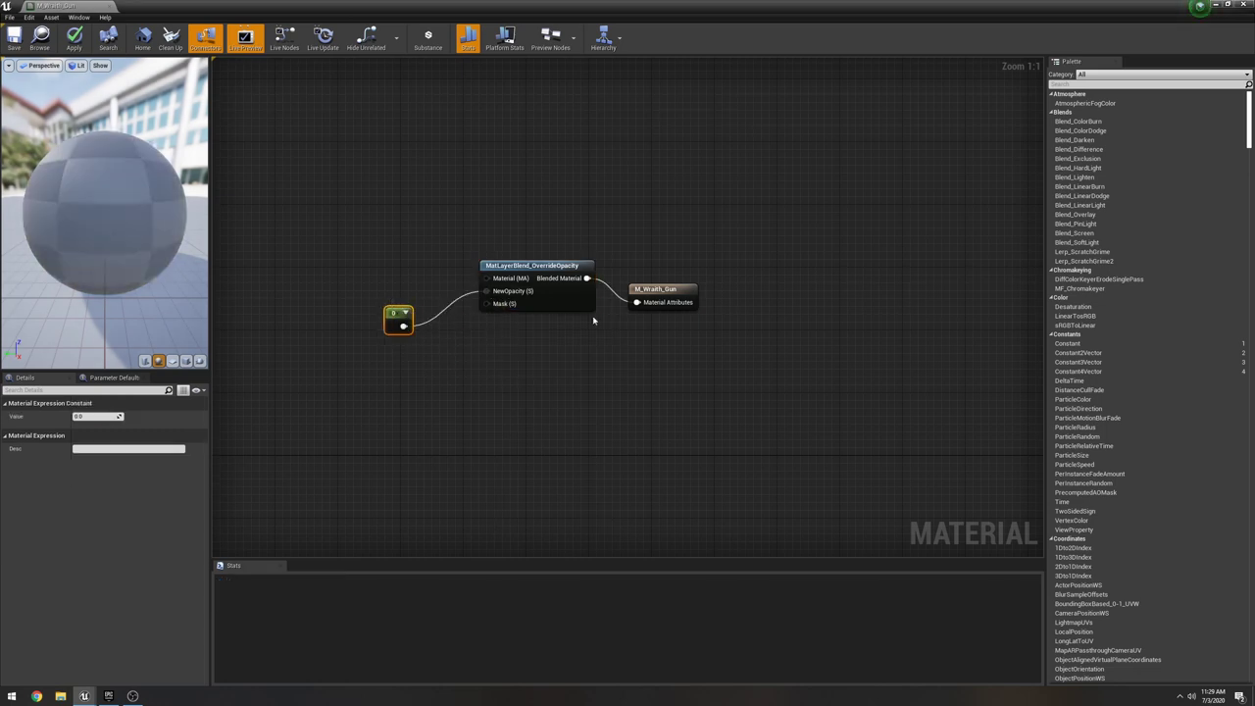
- Set the M_Wraith_Gun material's blend mode to Translucent and save the material
{"action": "left_click", "coordinate": [655, 290]}
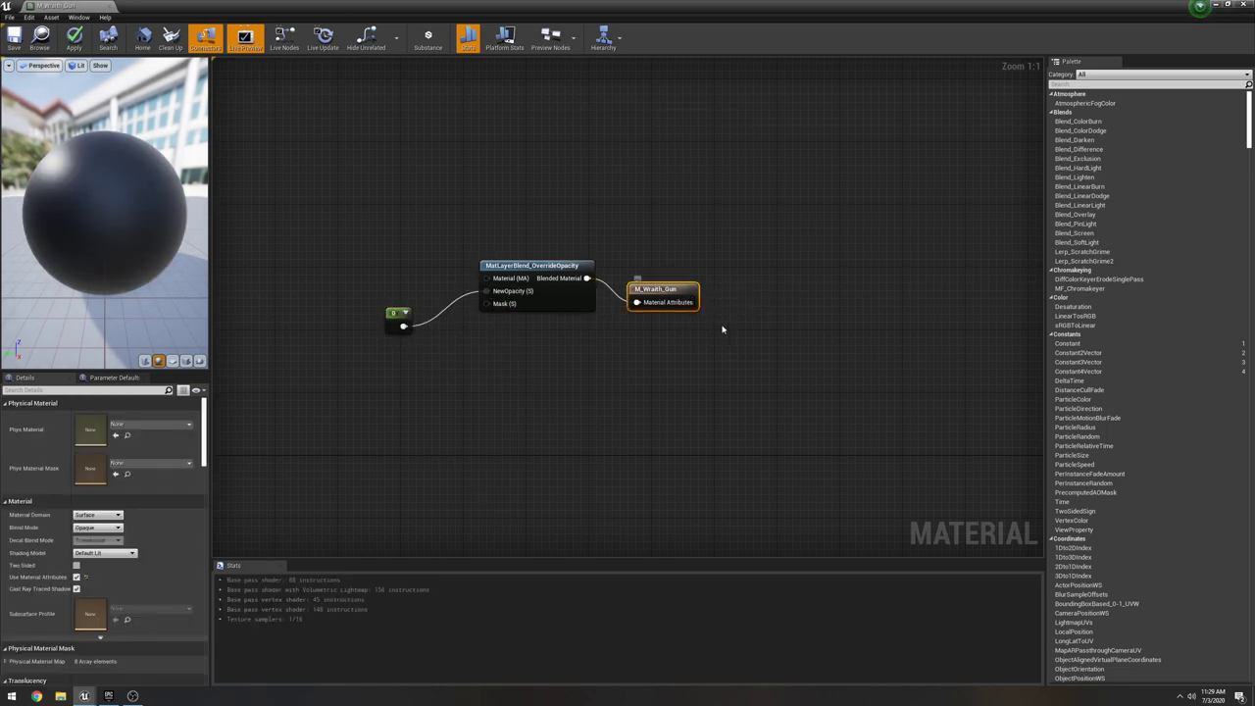
{"action": "left_click", "coordinate": [98, 528]}
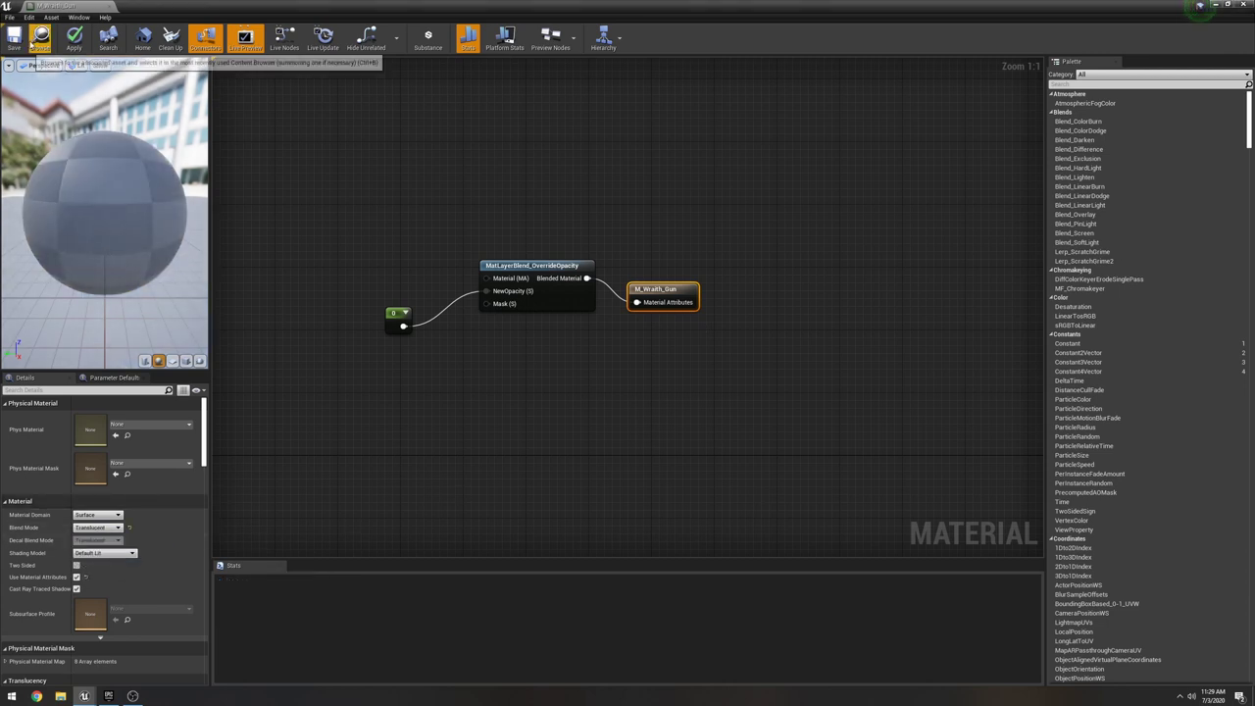
{"action": "left_click", "coordinate": [14, 42]}
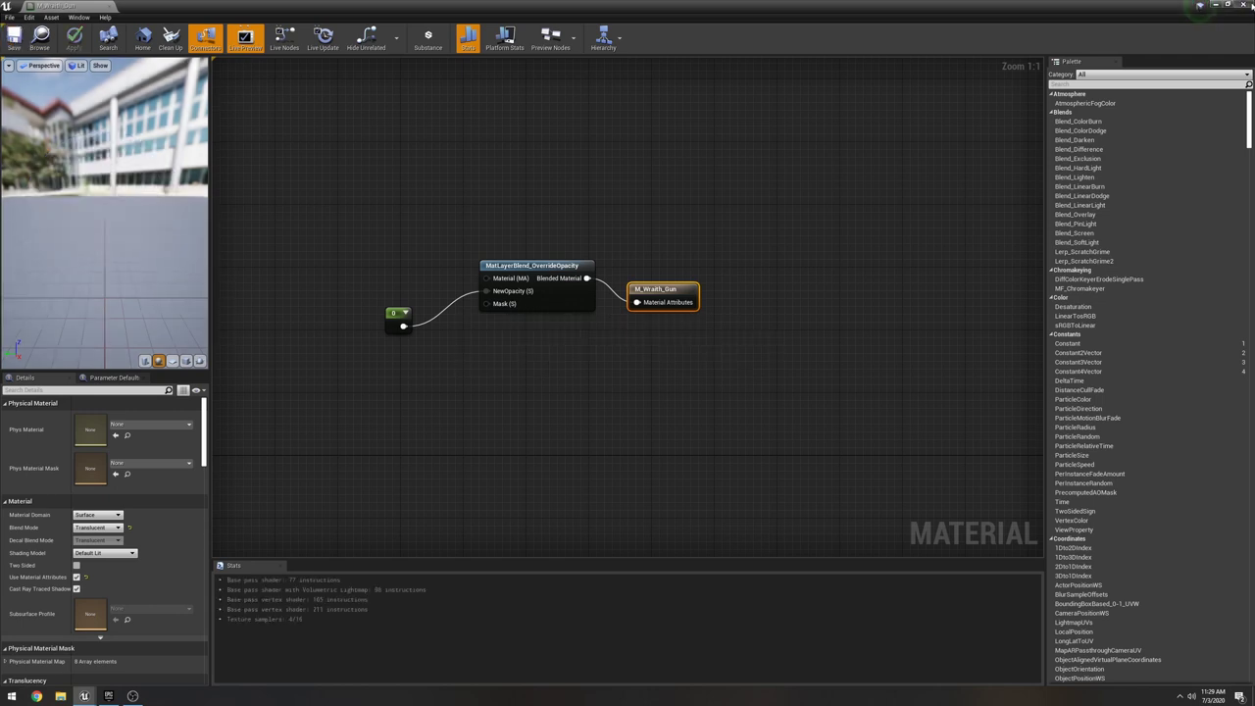
- Close the M_Wraith_Gun material and select the walking Wraith in the level
{"action": "left_click_drag", "start_coordinate": [132, 237], "coordinate": [121, 238]}
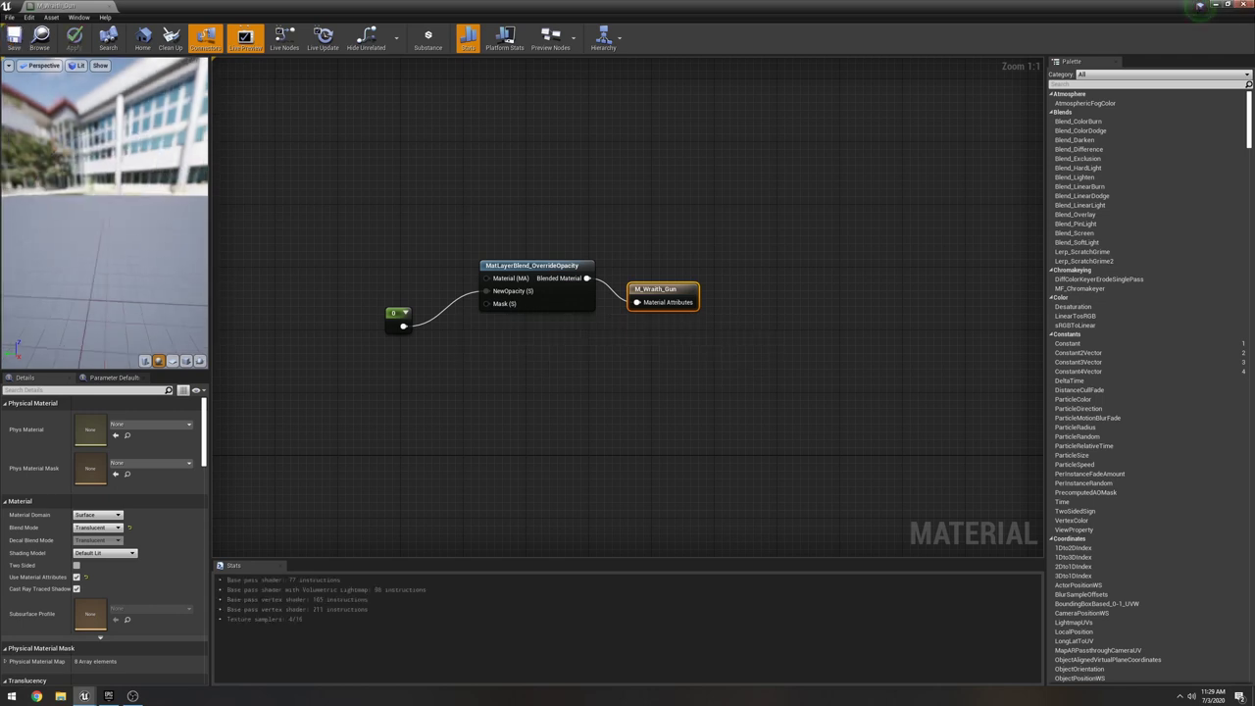
{"action": "left_click", "coordinate": [1245, 4]}
{"action": "left_click", "coordinate": [642, 380]}
{"action": "right_click_drag", "start_coordinate": [642, 380], "coordinate": [692, 379]}
{"action": "left_click", "coordinate": [635, 243]}
{"action": "left_click", "coordinate": [683, 184]}
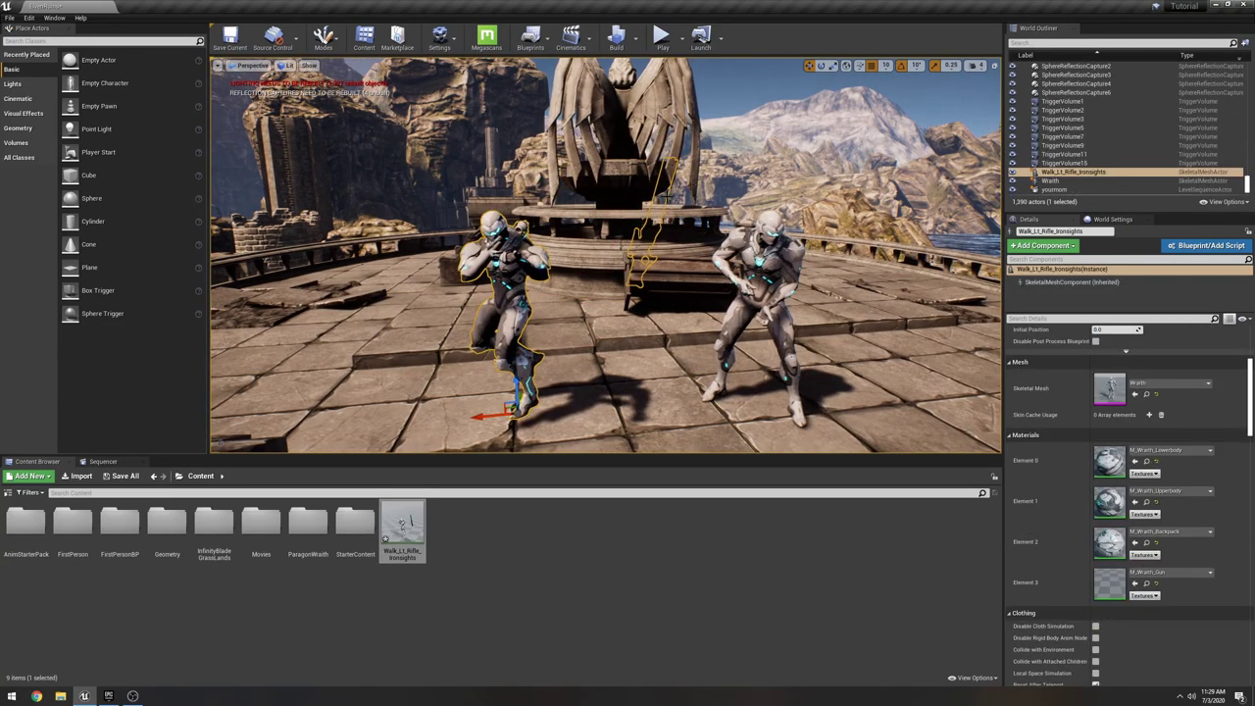
- Play-test the level by walking up to the two Wraiths to check the hidden gun, and end the play session
{"action": "left_click", "coordinate": [660, 37]}
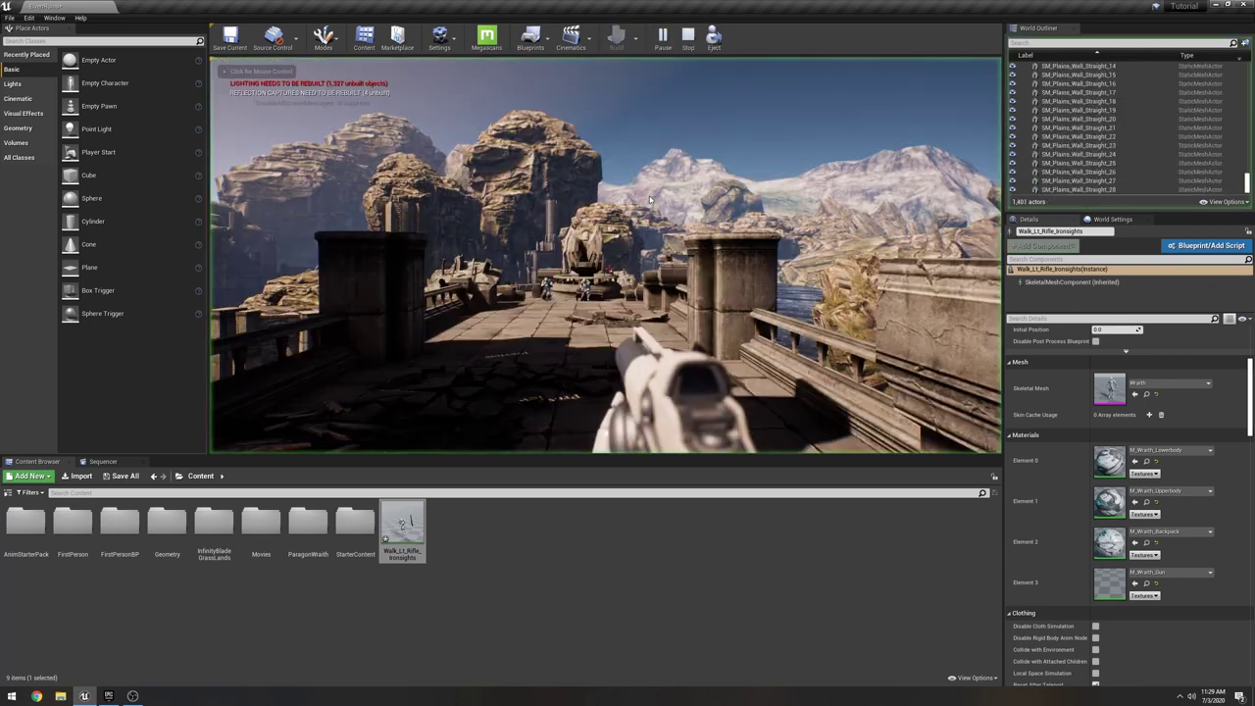
{"action": "key", "text": "w"}
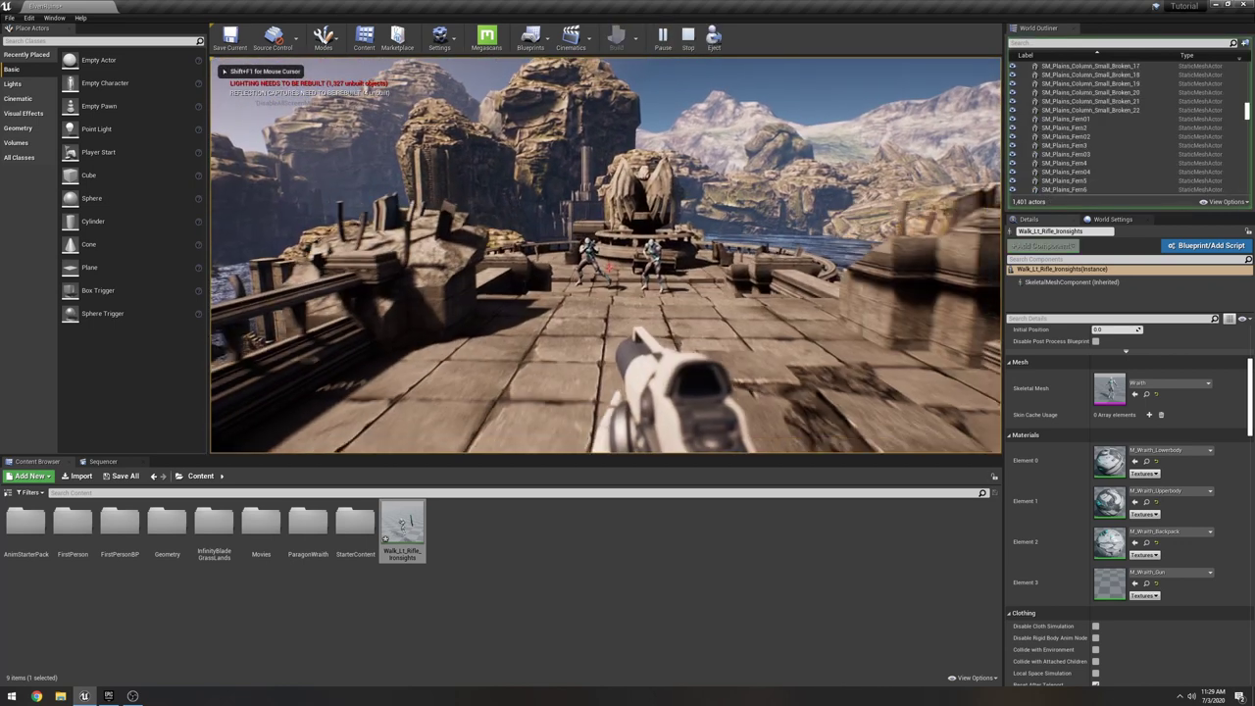
{"action": "key", "text": "w"}
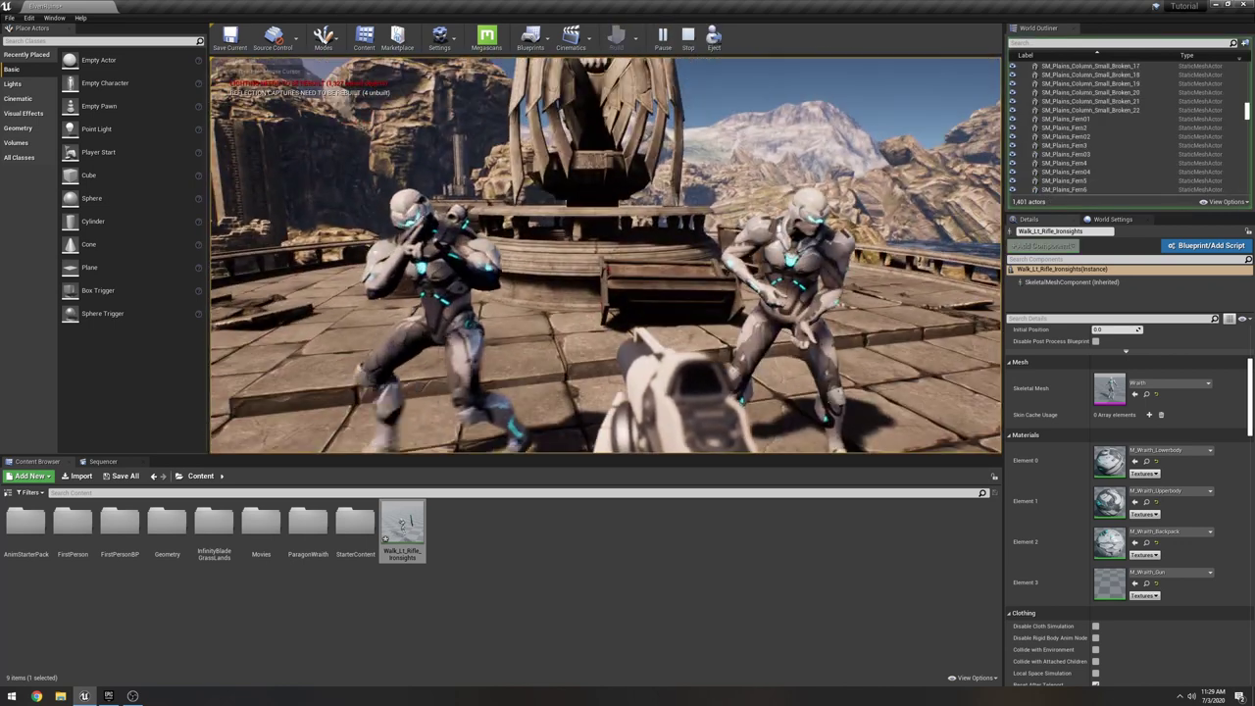
{"action": "key", "text": "a"}
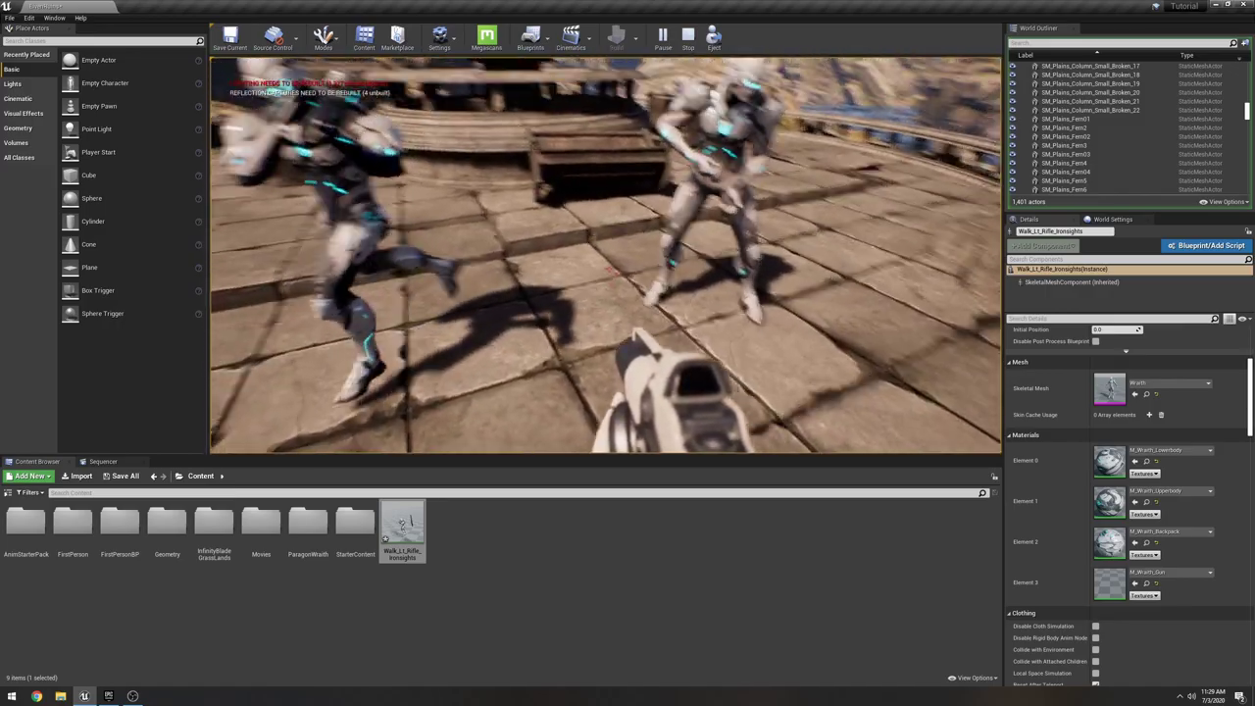
{"action": "key", "text": "Escape"}
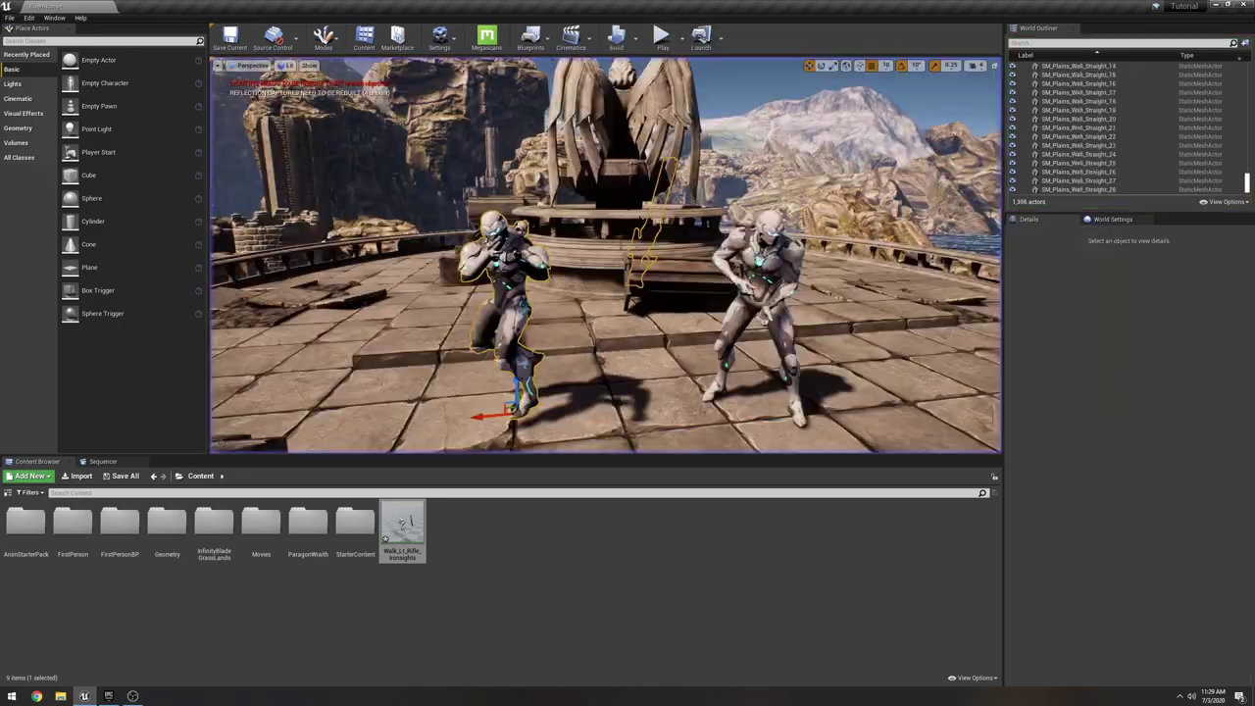
- Try placing additional copies of the Walk_Lt_Rifle_Ironsights animation near the two Wraiths, undoing each placement
{"action": "key", "text": "s"}
{"action": "right_click_drag", "start_coordinate": [611, 221], "coordinate": [622, 189]}
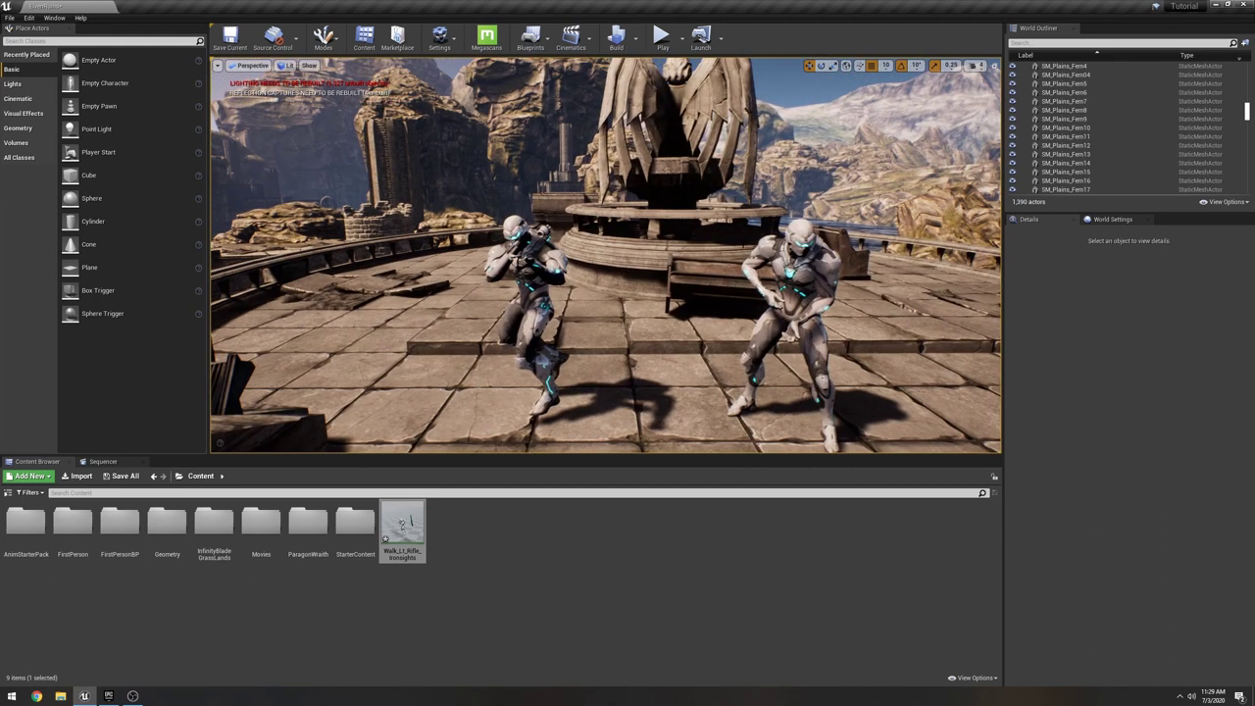
{"action": "left_click_drag", "start_coordinate": [400, 518], "coordinate": [604, 387]}
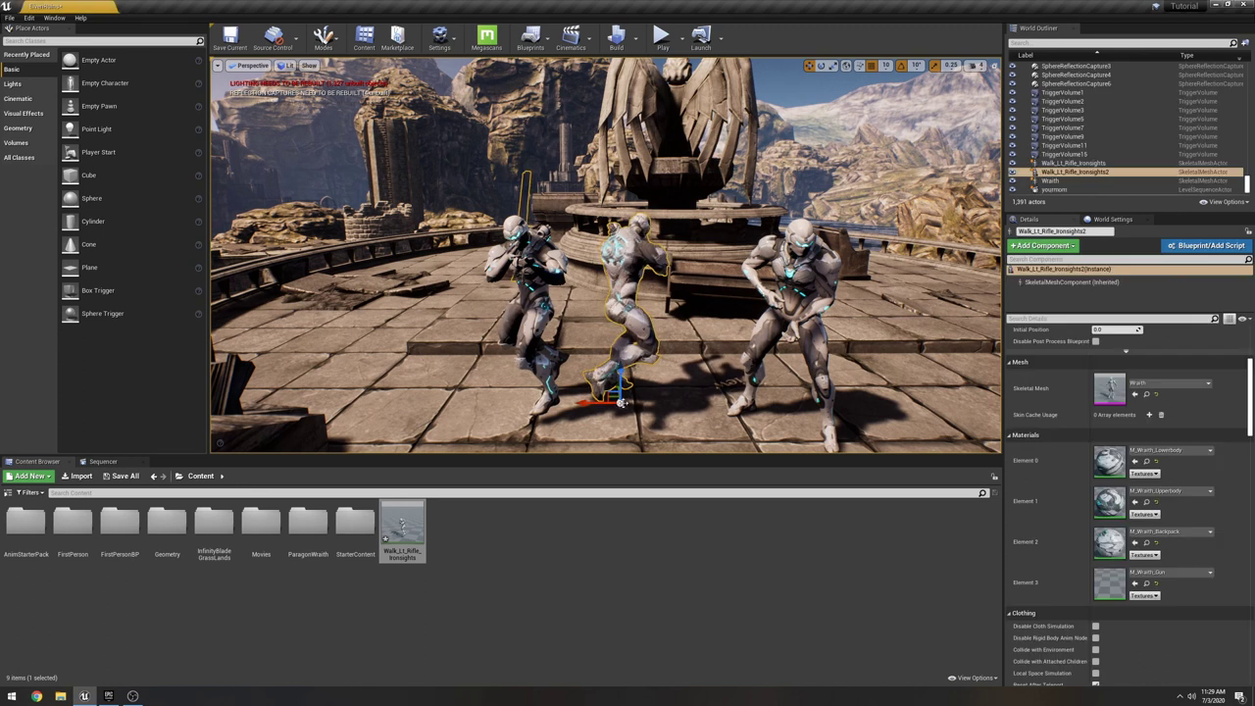
{"action": "key", "text": "ctrl+z"}
{"action": "left_click_drag", "start_coordinate": [402, 527], "coordinate": [409, 385]}
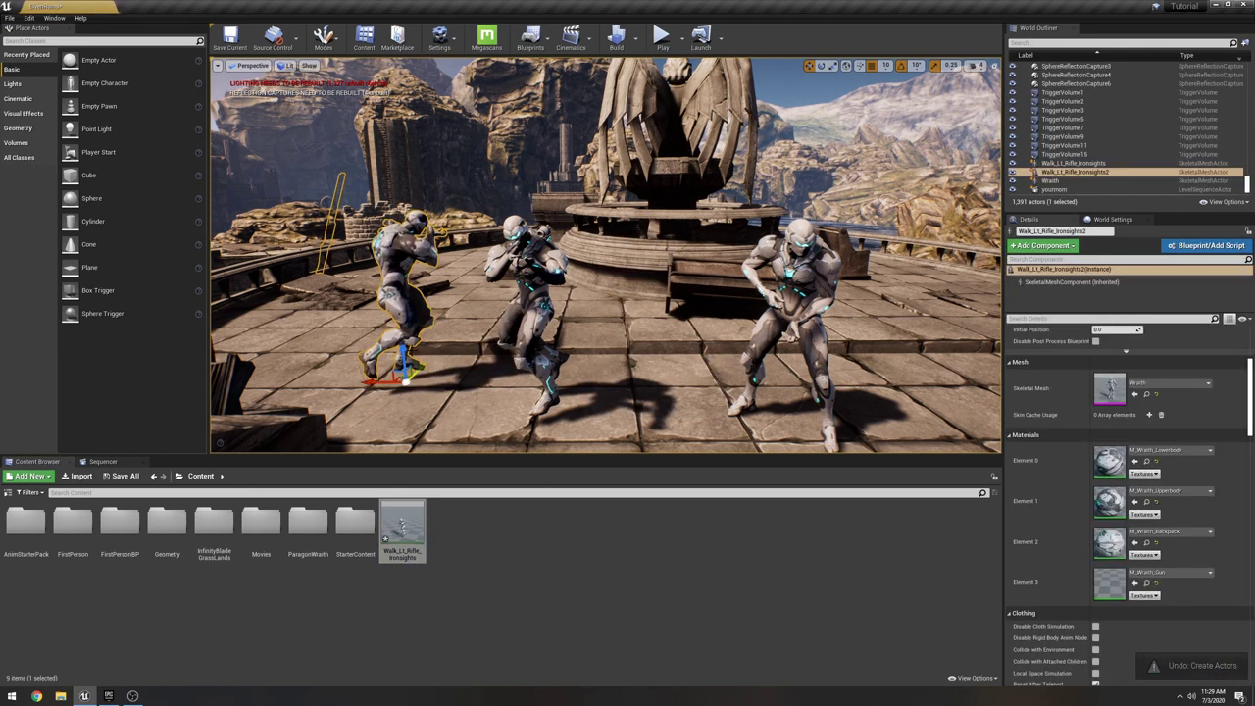
{"action": "key", "text": "ctrl+z"}
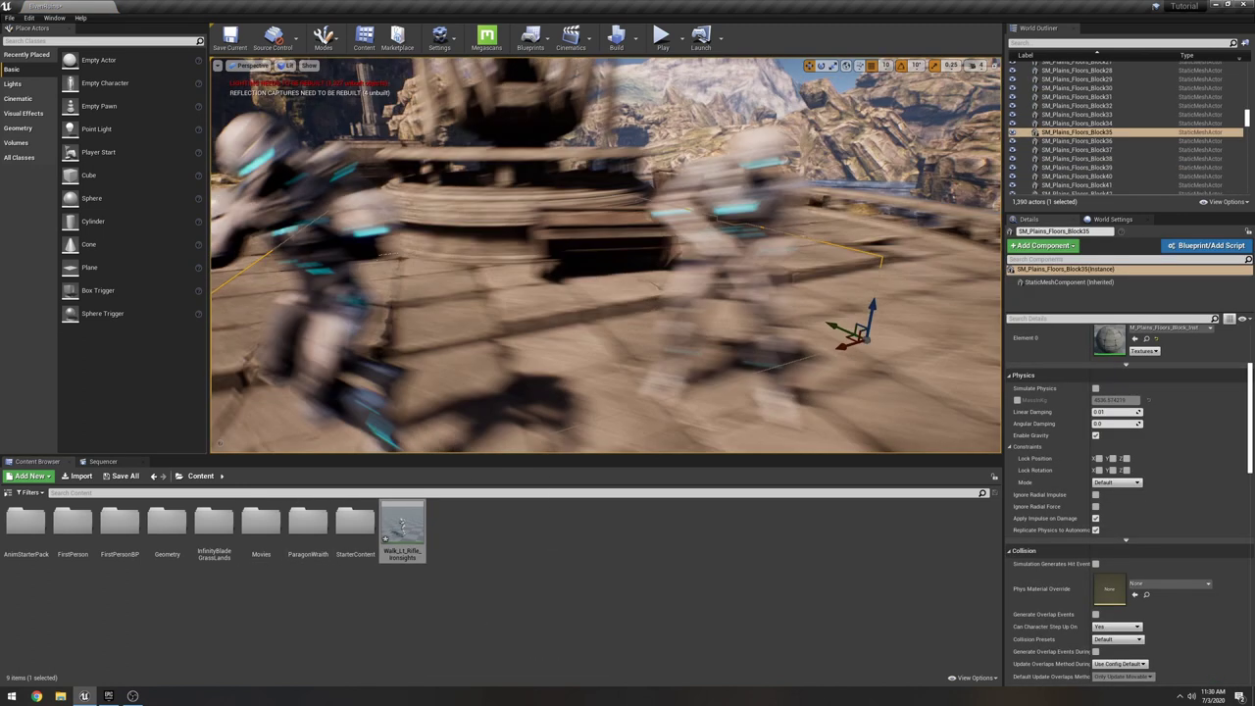
- Locate the standing Wraith's skeletal mesh among the project assets, and return to the top-level Content folder
{"action": "right_click_drag", "start_coordinate": [605, 294], "coordinate": [427, 253]}
{"action": "left_click", "coordinate": [593, 255]}
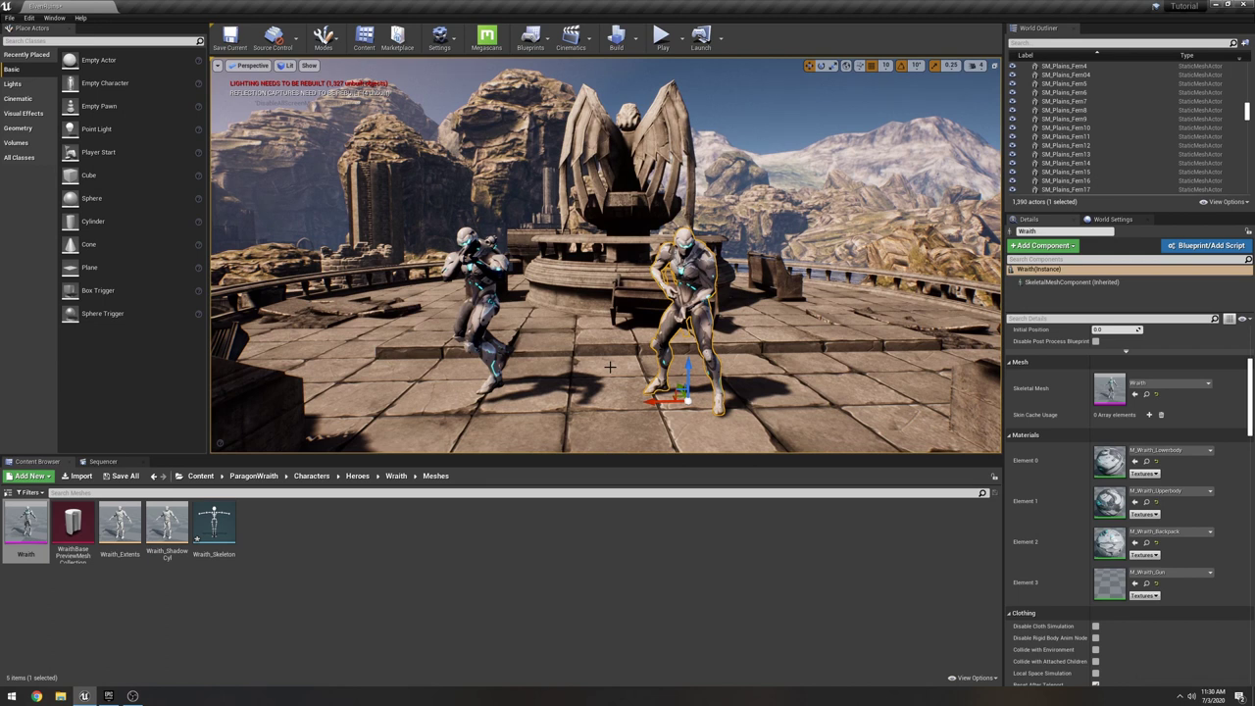
{"action": "right_click_drag", "start_coordinate": [583, 350], "coordinate": [567, 375]}
{"action": "right_click_drag", "start_coordinate": [775, 275], "coordinate": [800, 263]}
{"action": "left_click", "coordinate": [201, 476]}
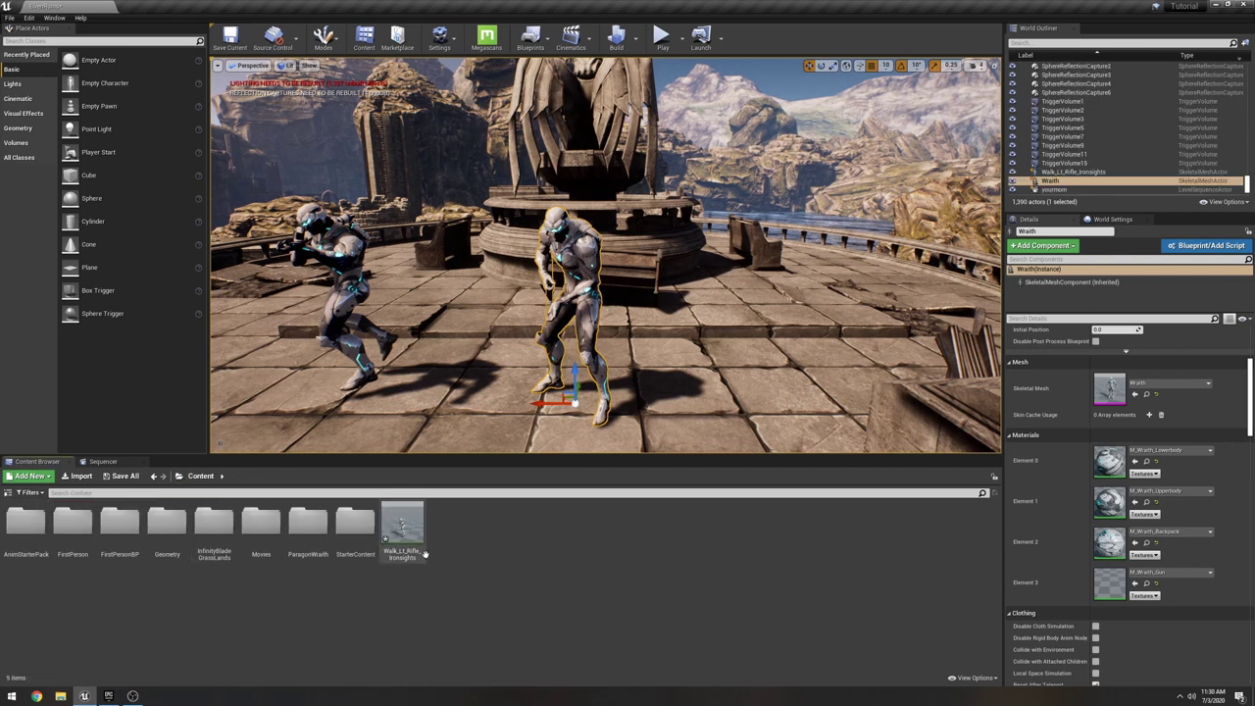
{"action": "right_click", "coordinate": [458, 593]}
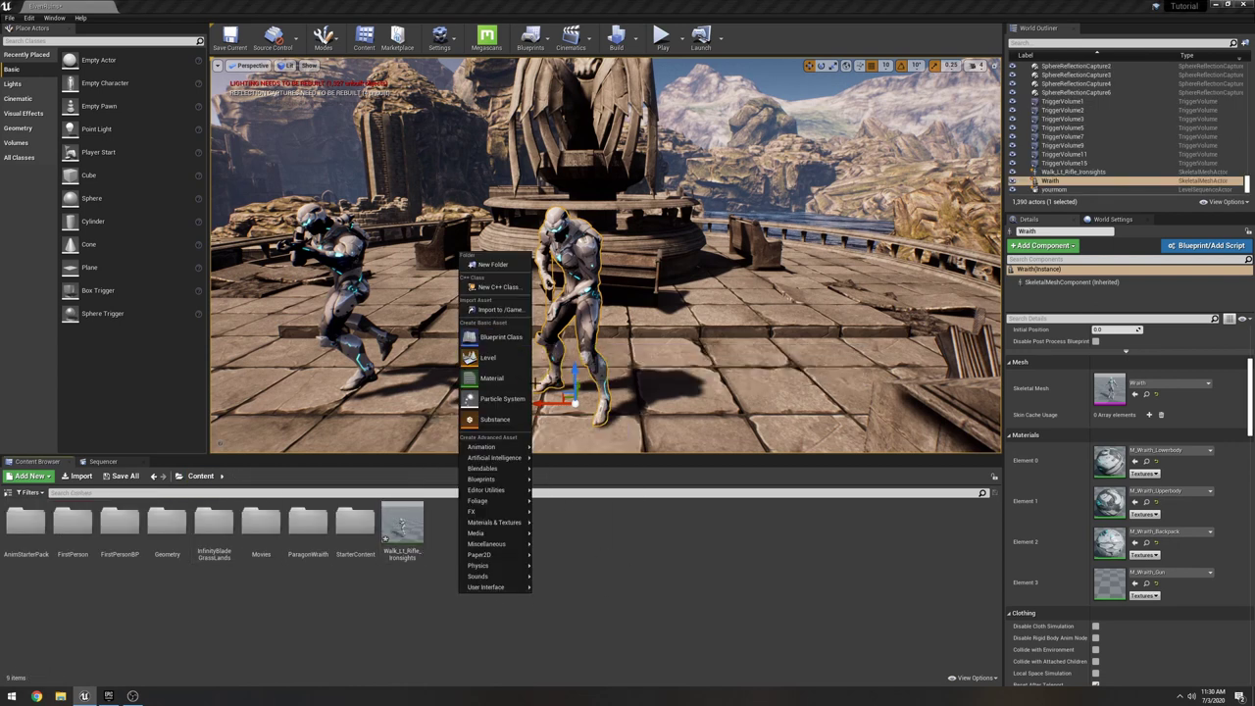
{"action": "left_click", "coordinate": [502, 398]}
{"action": "key", "text": "ctrl+z"}
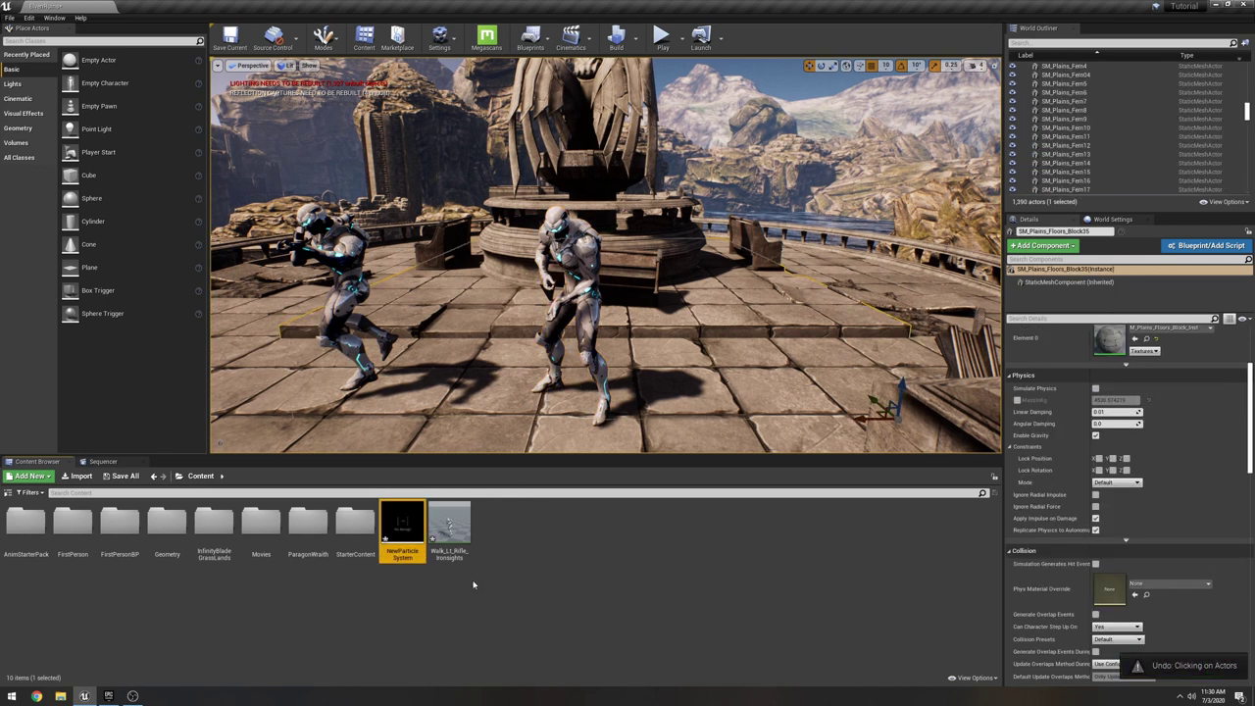
- Create a new material named invis in the Content folder
{"action": "right_click", "coordinate": [472, 585]}
{"action": "left_click", "coordinate": [539, 369]}
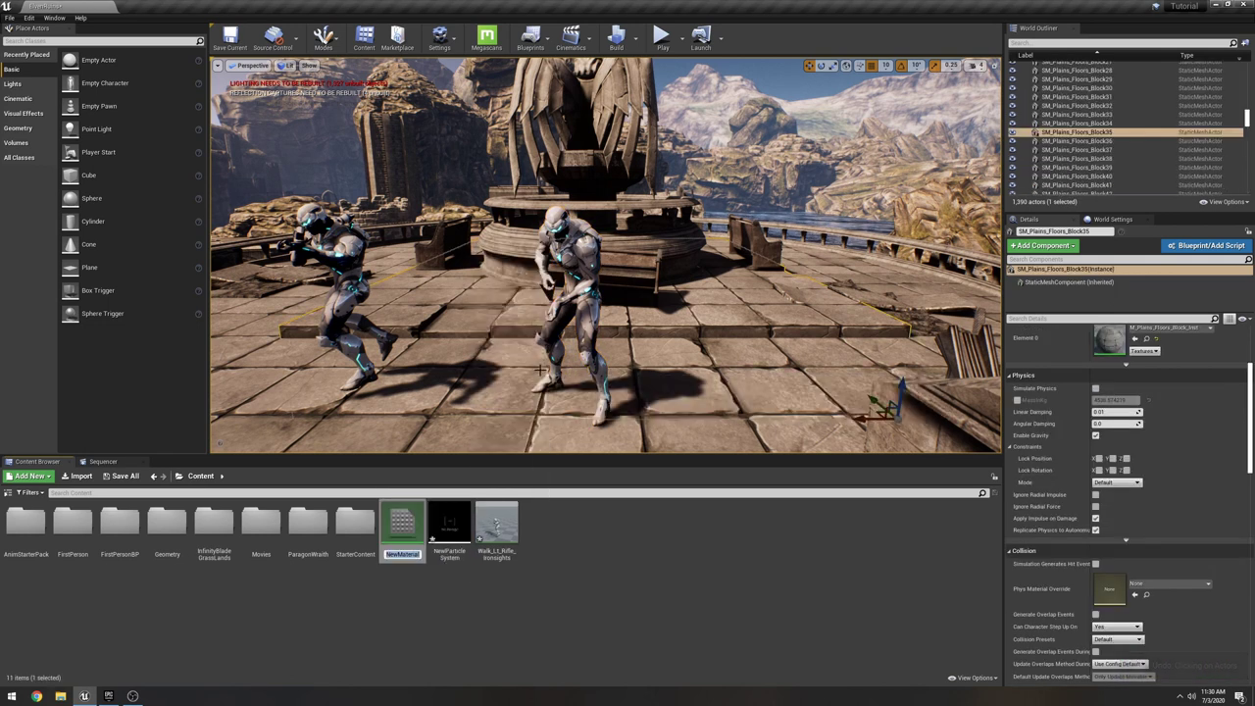
{"action": "type", "text": "invis"}
{"action": "key", "text": "Return"}
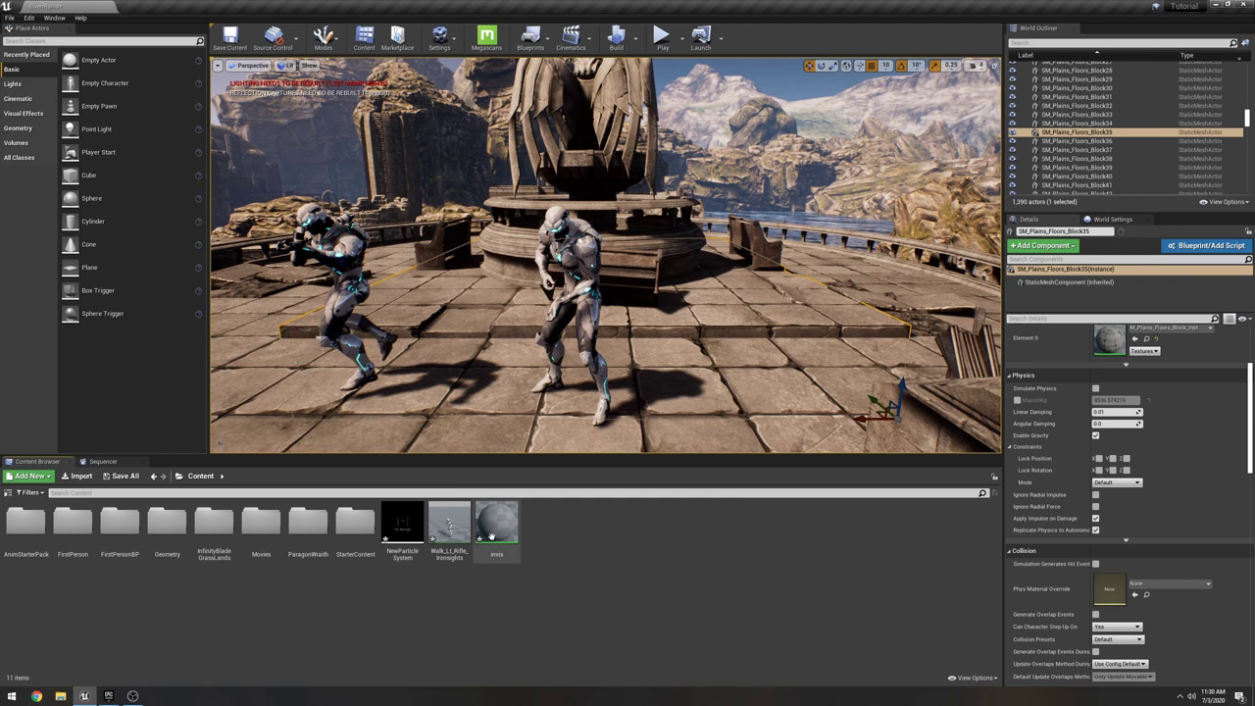
- Open the invis material and add a Constant node beside its result node
{"action": "double_click", "coordinate": [491, 538]}
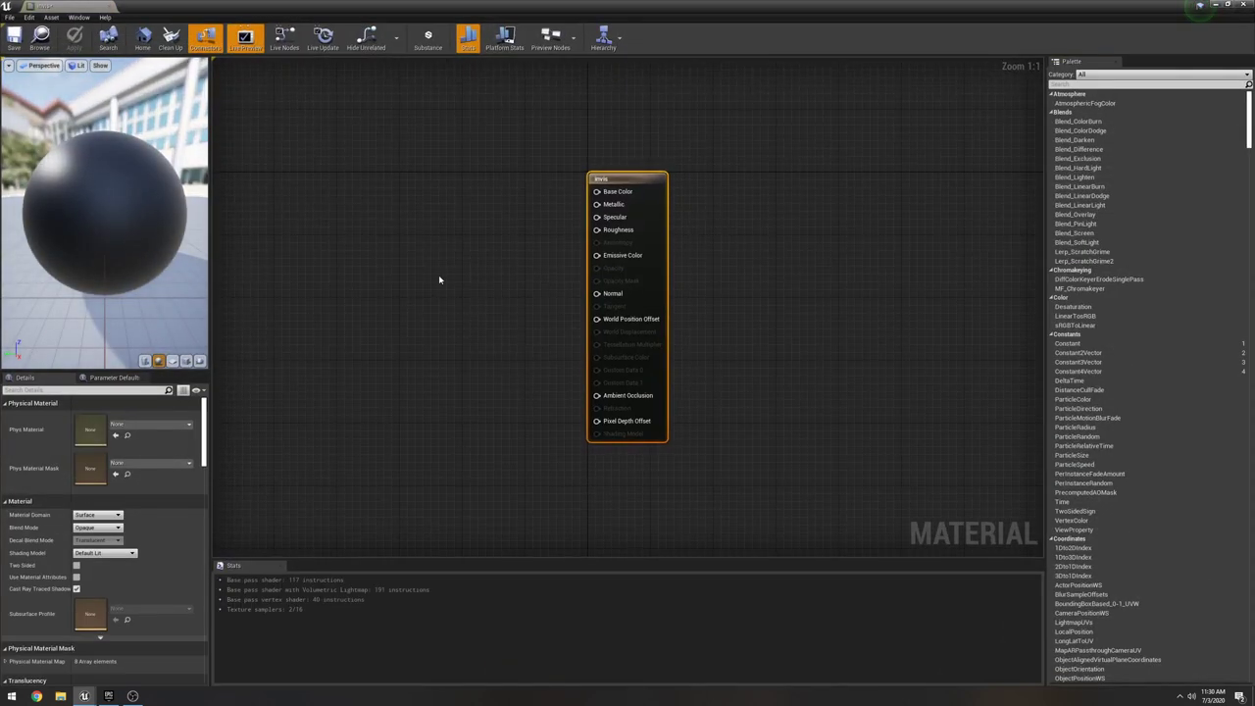
{"action": "right_click", "coordinate": [438, 277]}
{"action": "type", "text": "cona"}
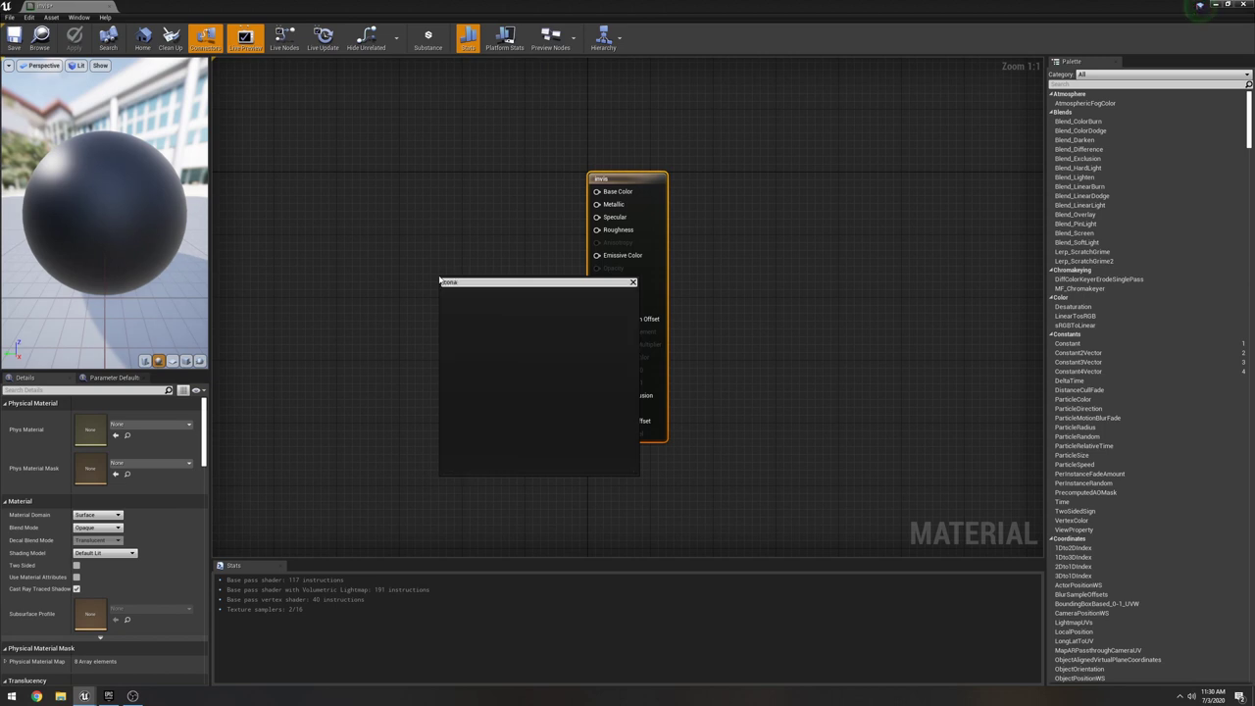
{"action": "left_click", "coordinate": [465, 301]}
{"action": "left_click_drag", "start_coordinate": [457, 295], "coordinate": [425, 284]}
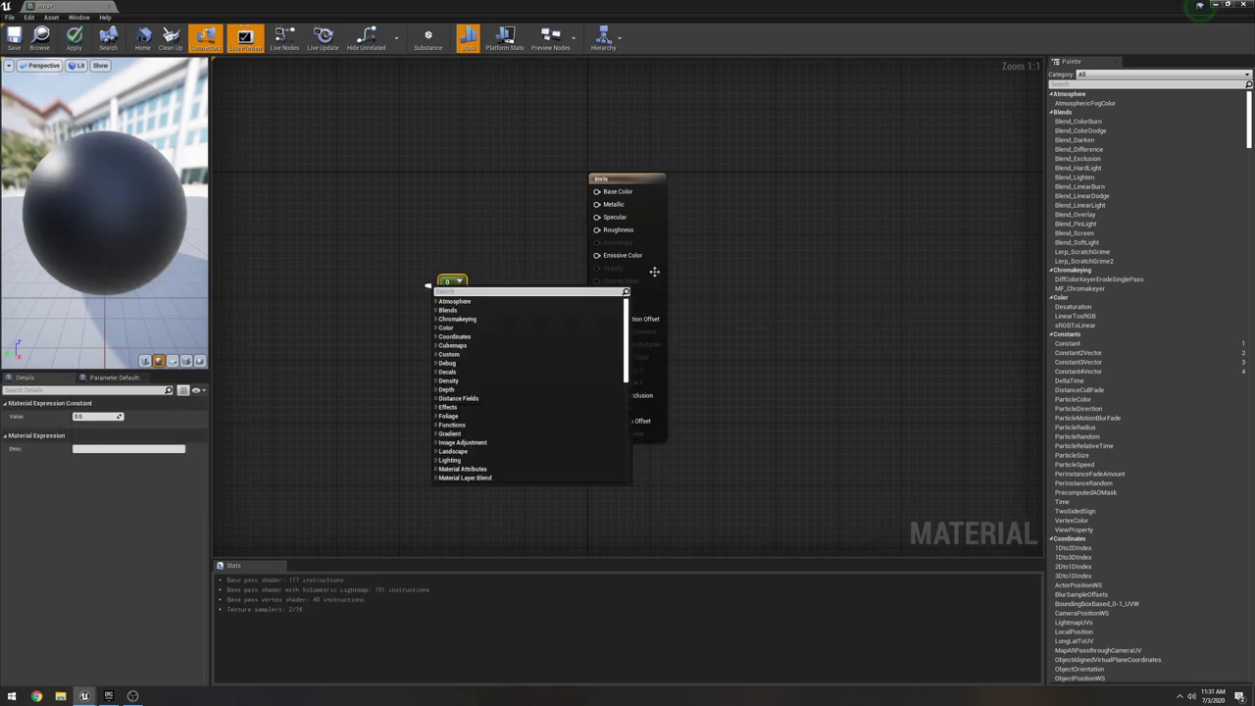
- Set the blend mode of the invis material to Translucent
{"action": "left_click", "coordinate": [656, 273]}
{"action": "left_click", "coordinate": [98, 527]}
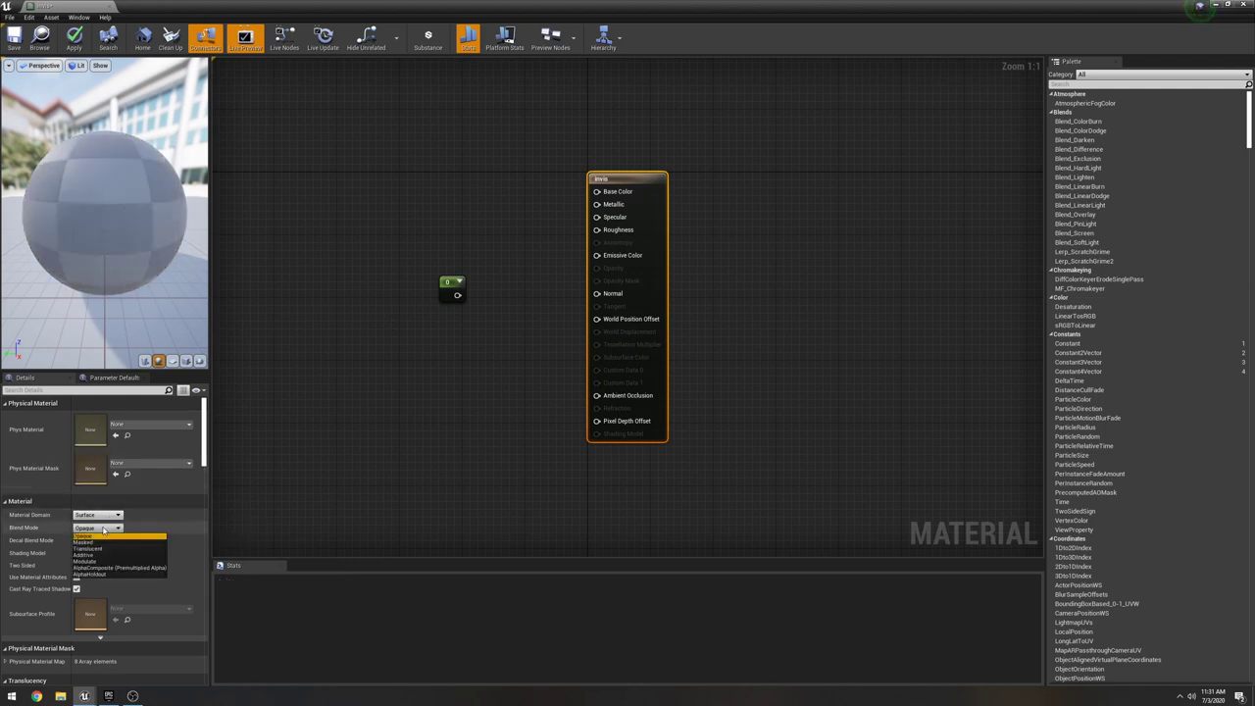
{"action": "left_click", "coordinate": [93, 554]}
- Connect the Constant node with value 0 to the Opacity input of invis and save the material
{"action": "left_click_drag", "start_coordinate": [456, 295], "coordinate": [598, 269]}
{"action": "left_click", "coordinate": [451, 286]}
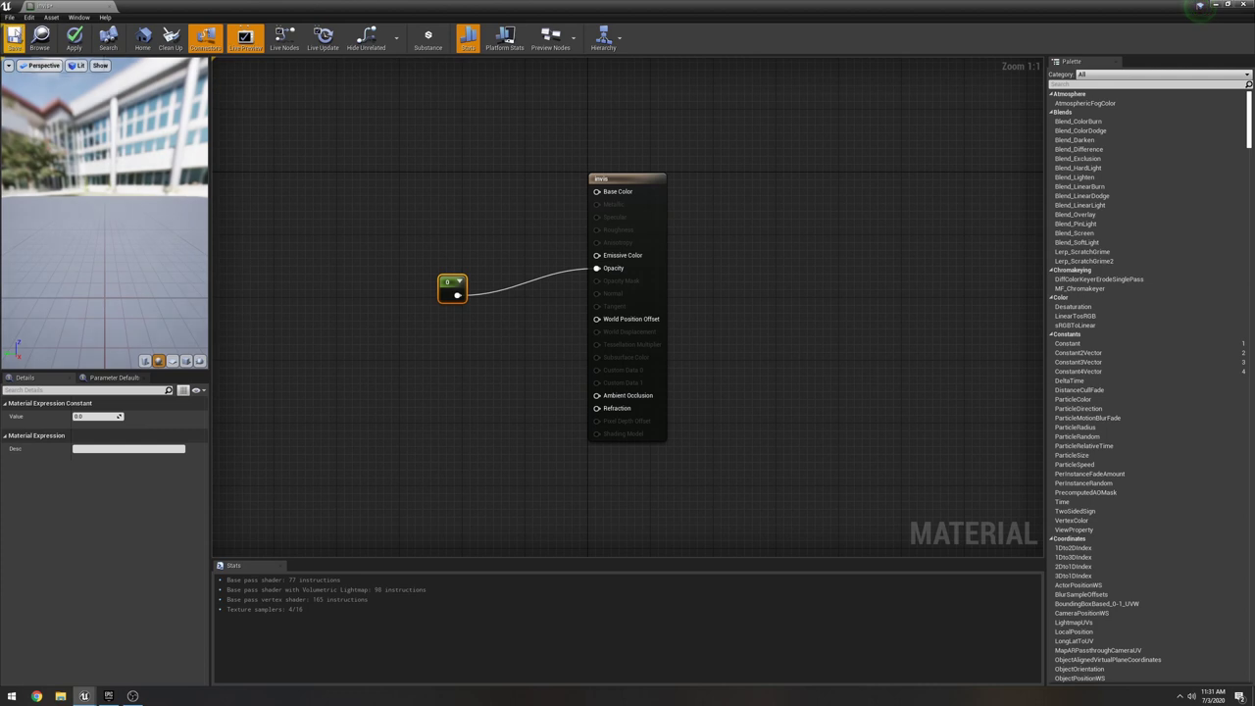
{"action": "left_click", "coordinate": [14, 37]}
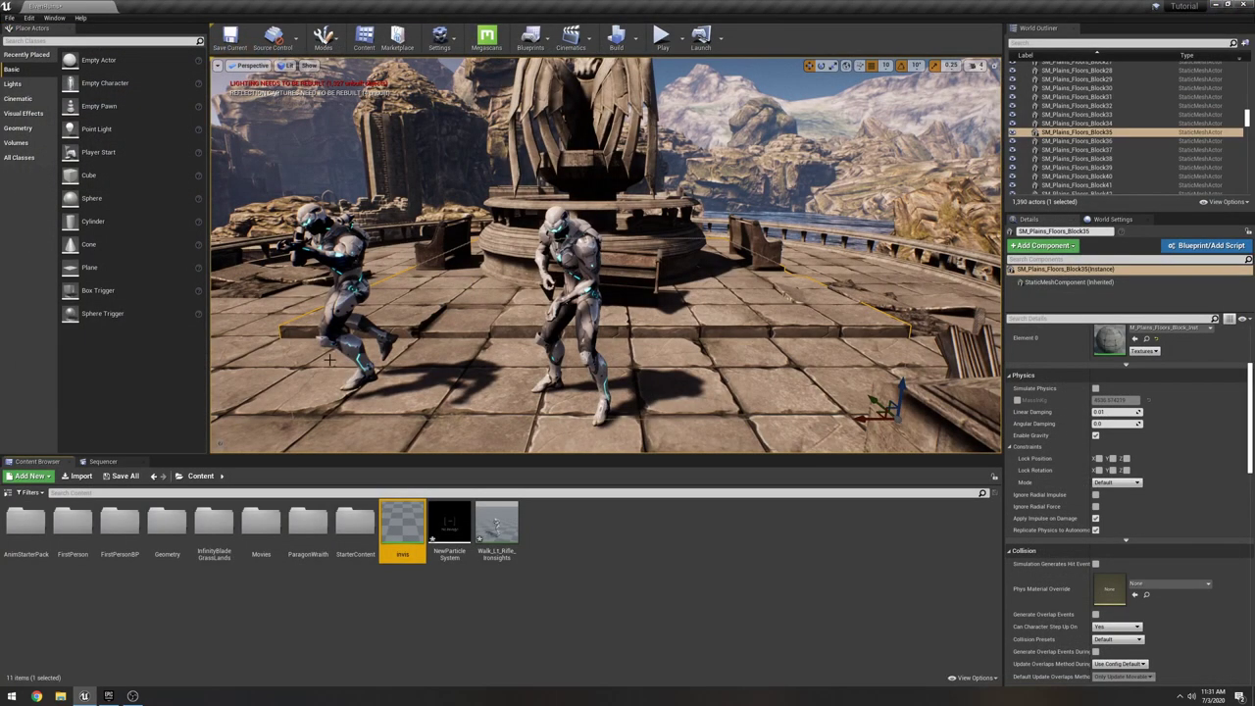
- Apply the invis material to the torso of the standing Wraith in the level
{"action": "left_click_drag", "start_coordinate": [402, 529], "coordinate": [662, 263]}
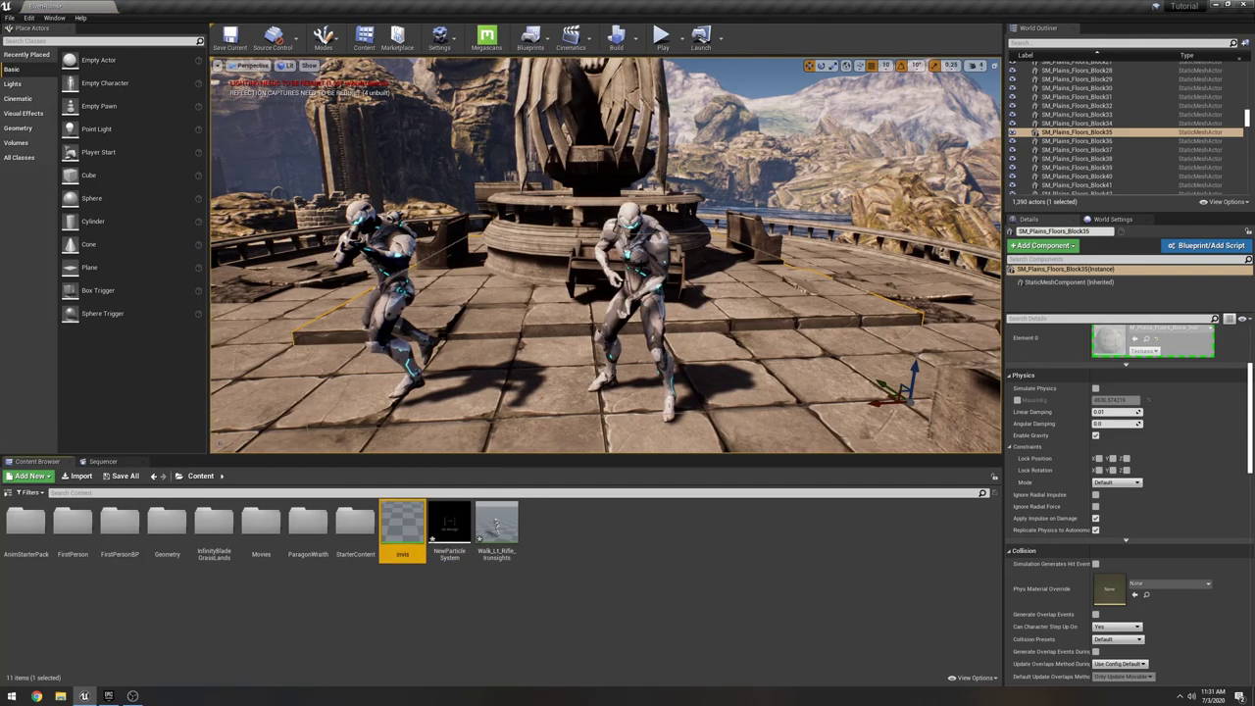
{"action": "right_click_drag", "start_coordinate": [662, 263], "coordinate": [654, 302]}
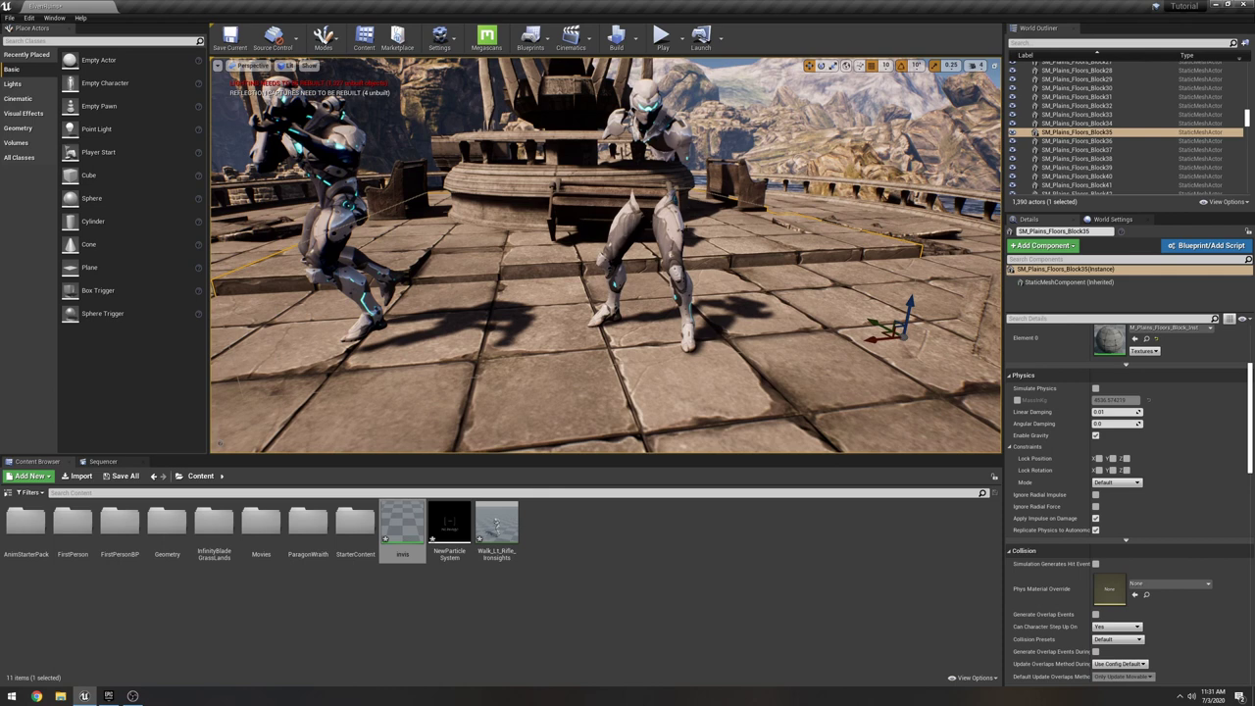
{"action": "mouse_move", "coordinate": [635, 334]}
{"action": "right_mouse_down"}
{"action": "mouse_move", "coordinate": [586, 296]}
{"action": "mouse_move", "coordinate": [671, 308]}
{"action": "mouse_move", "coordinate": [627, 312]}
{"action": "right_mouse_up"}
- Change the skeletal mesh of the walking Walk_Lt_Rifle_Ironsights character to Wraith_LunarOps and frame it in the view
{"action": "left_click", "coordinate": [418, 232]}
{"action": "mouse_move", "coordinate": [417, 232]}
{"action": "right_mouse_down"}
{"action": "mouse_move", "coordinate": [480, 231]}
{"action": "mouse_move", "coordinate": [402, 235]}
{"action": "right_mouse_up"}
{"action": "right_click_drag", "start_coordinate": [635, 334], "coordinate": [635, 334]}
{"action": "left_click", "coordinate": [1168, 382]}
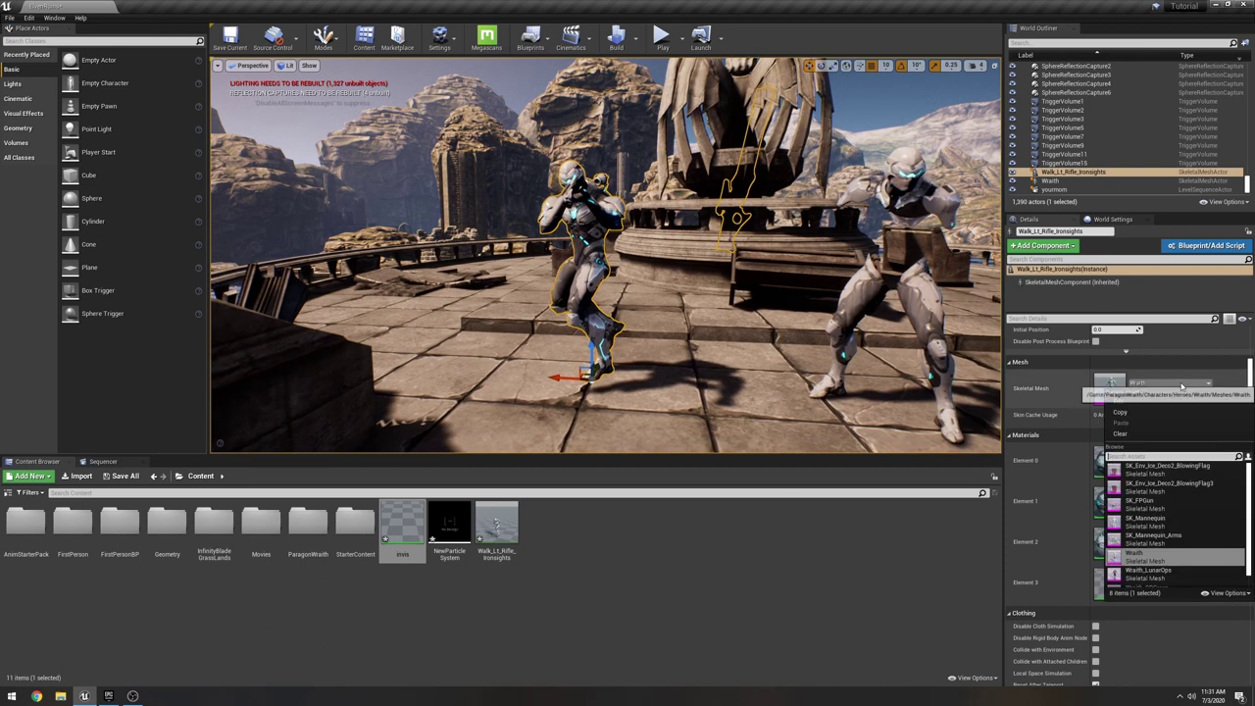
{"action": "left_click", "coordinate": [1166, 561]}
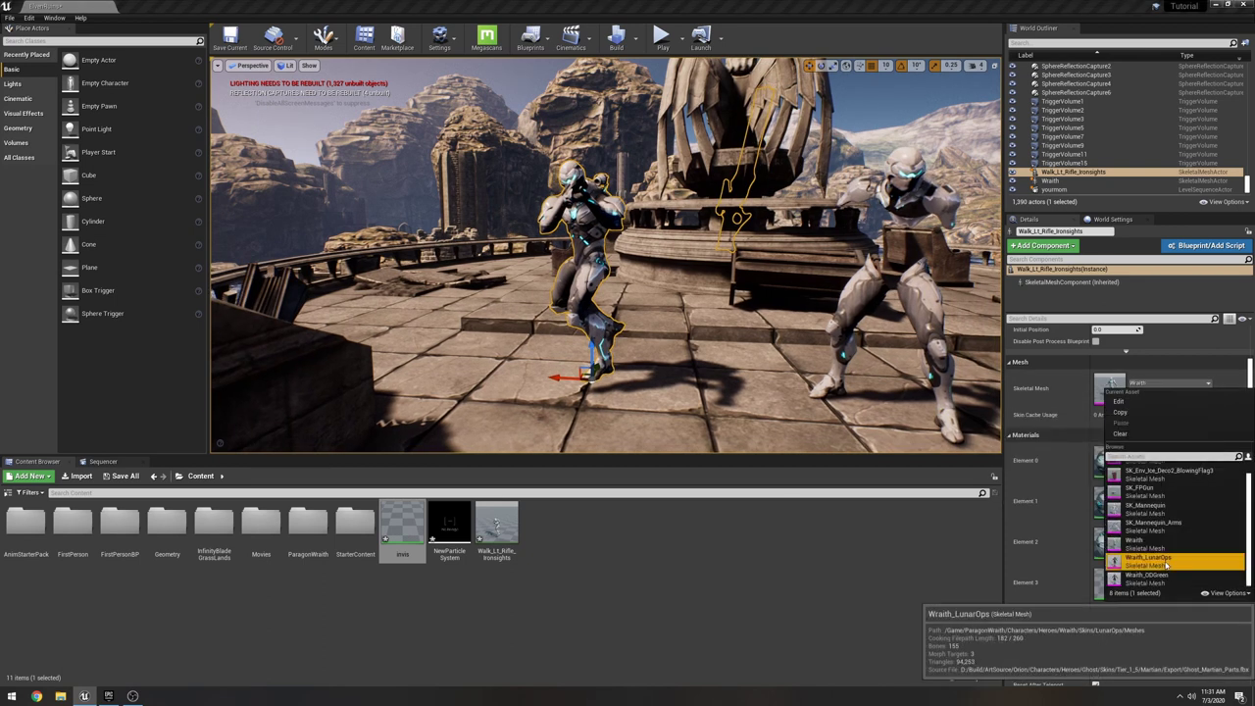
{"action": "key", "text": "f"}
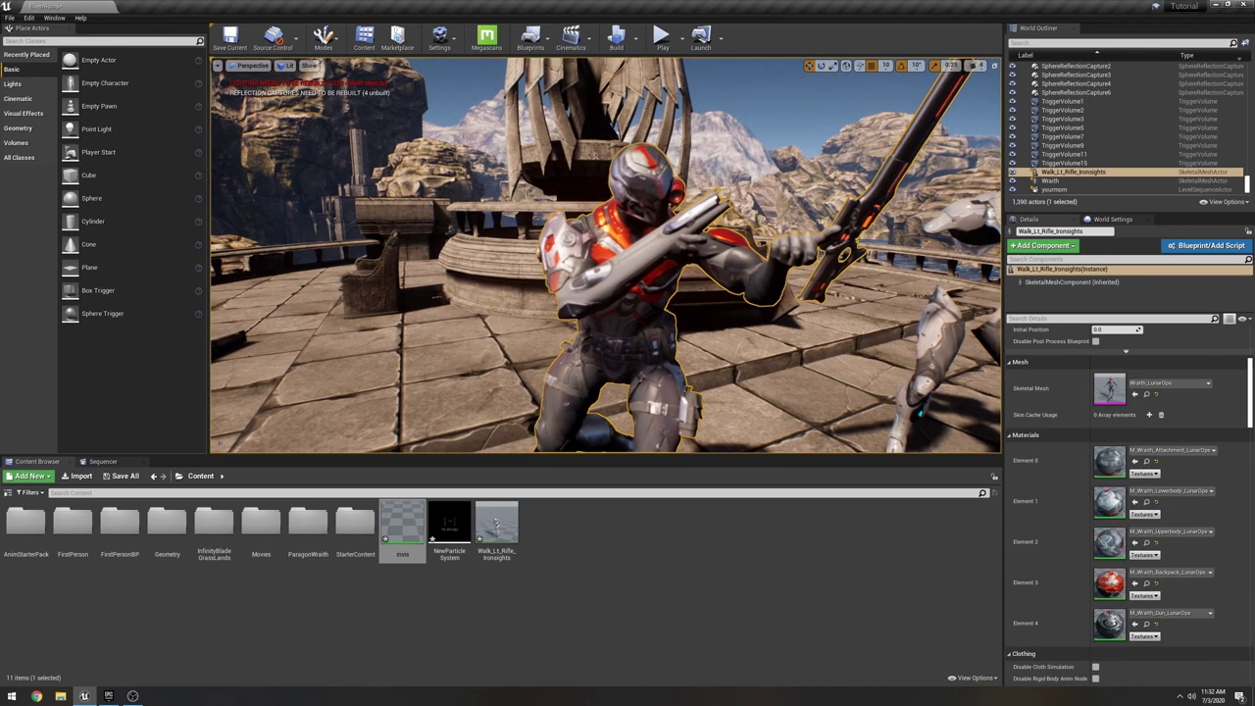